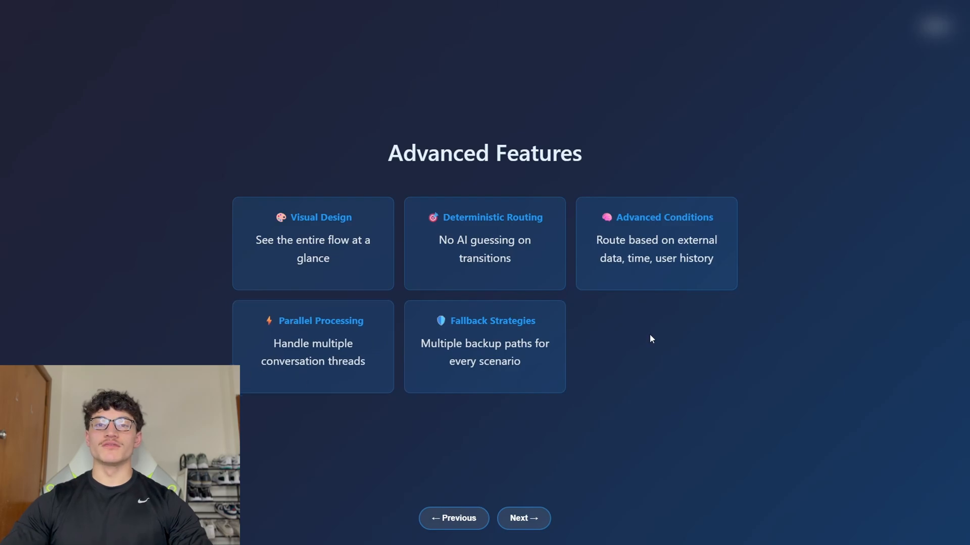
Advance the deck past Perfect Use Cases to the Architecture Example - Insurance Claim slide.
key(Right)
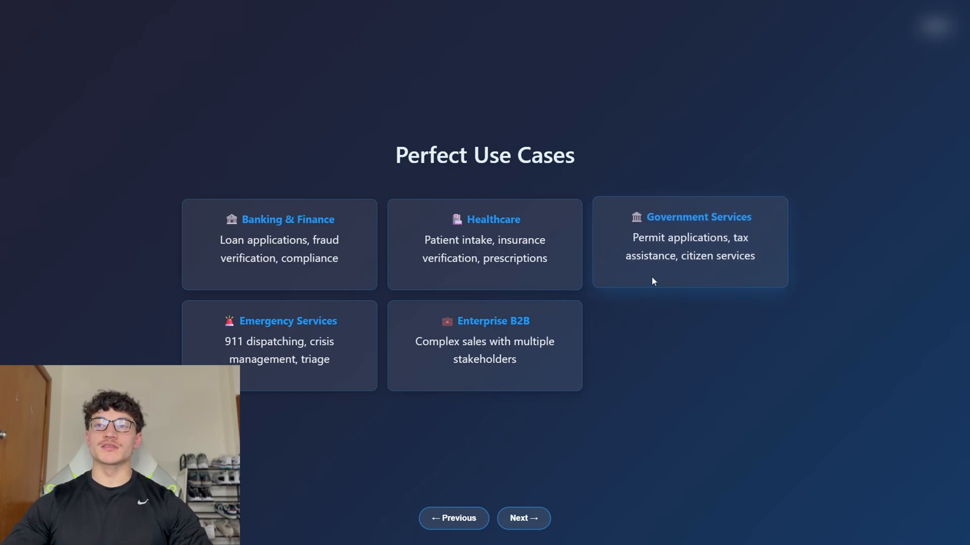
key(Right)
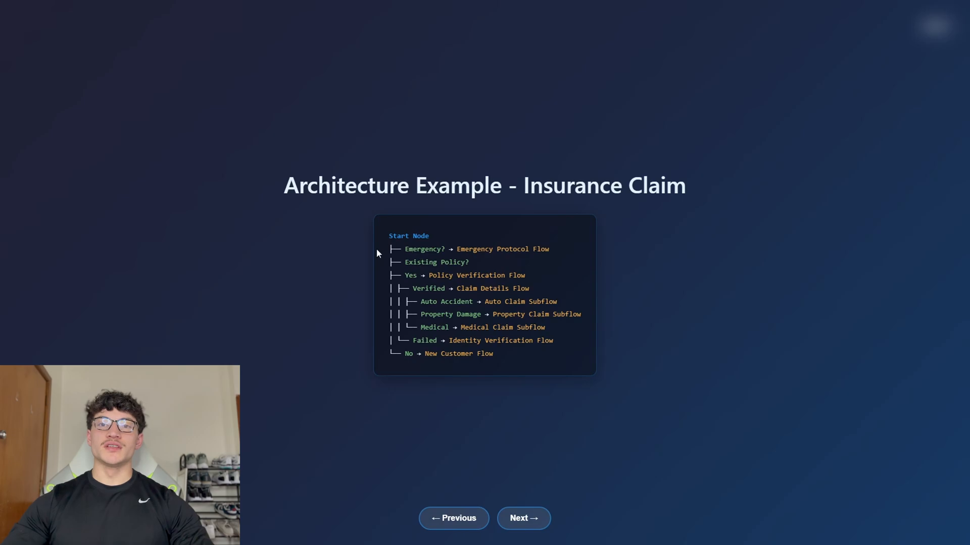
Highlight the Policy Verification, Emergency Protocol and Claim Details branches, then advance to Why Conversation Flow Dominates.
drag(421, 276, 496, 299)
click(530, 237)
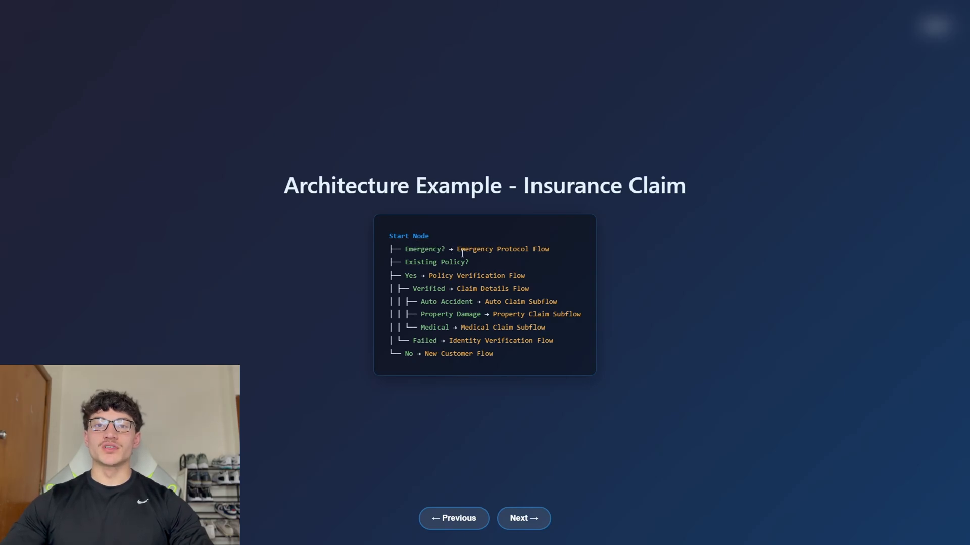
drag(457, 249, 480, 252)
click(562, 252)
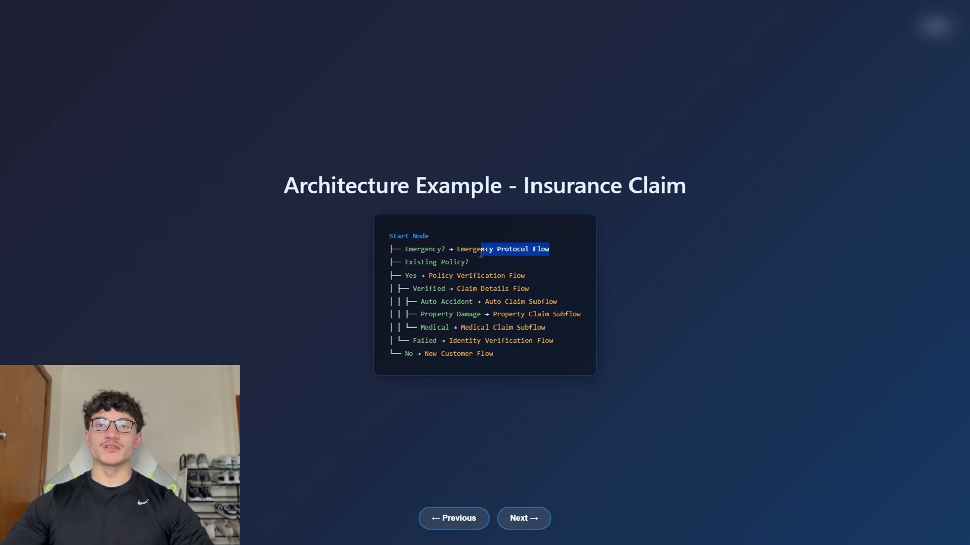
click(473, 256)
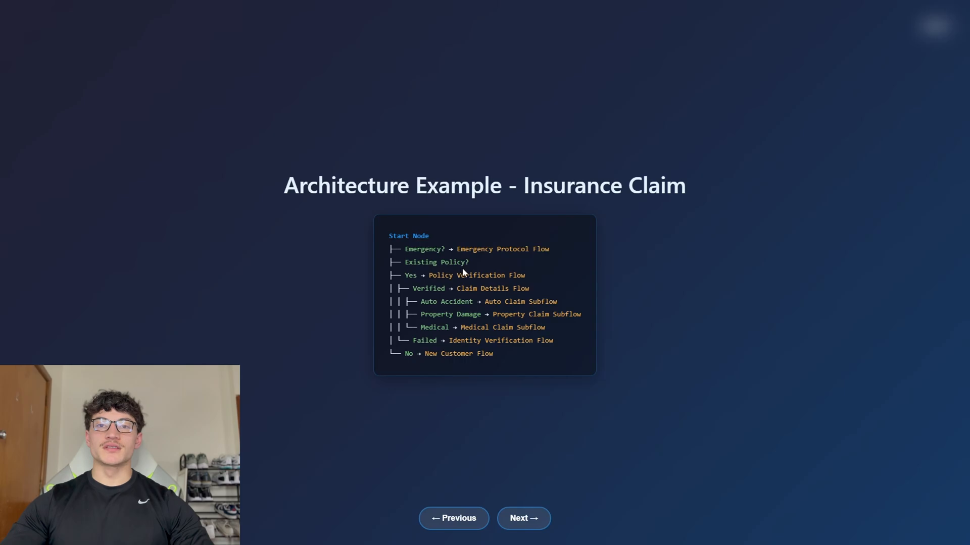
drag(430, 277, 488, 276)
click(491, 279)
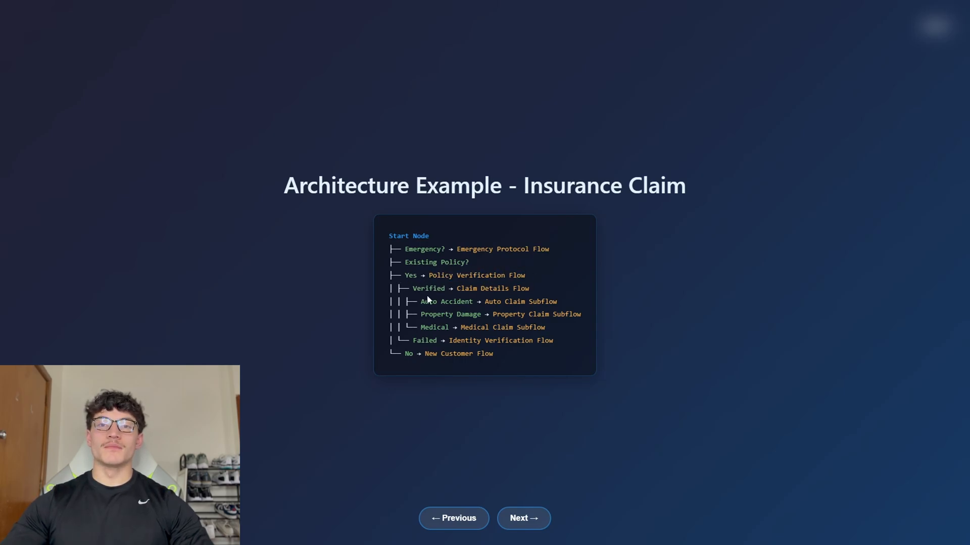
drag(458, 290, 533, 292)
click(532, 295)
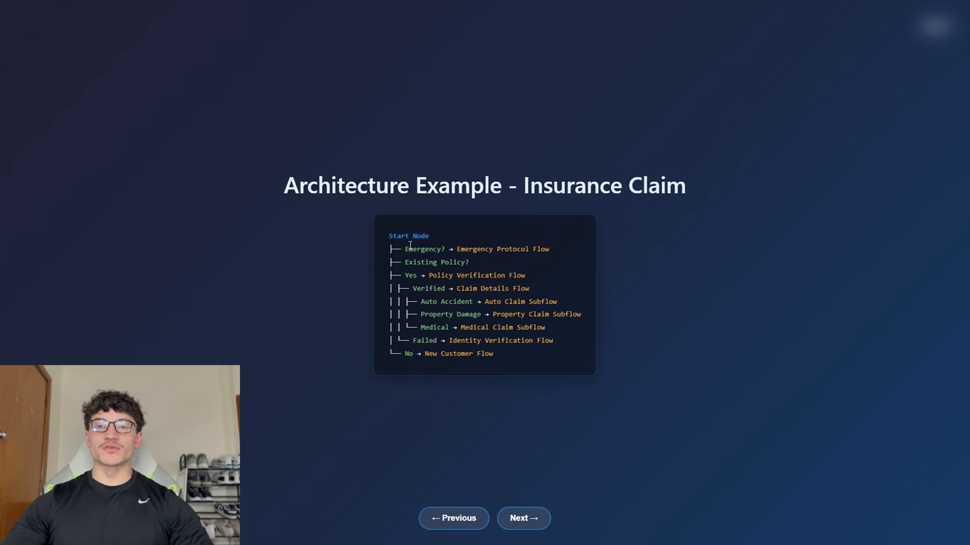
key(Right)
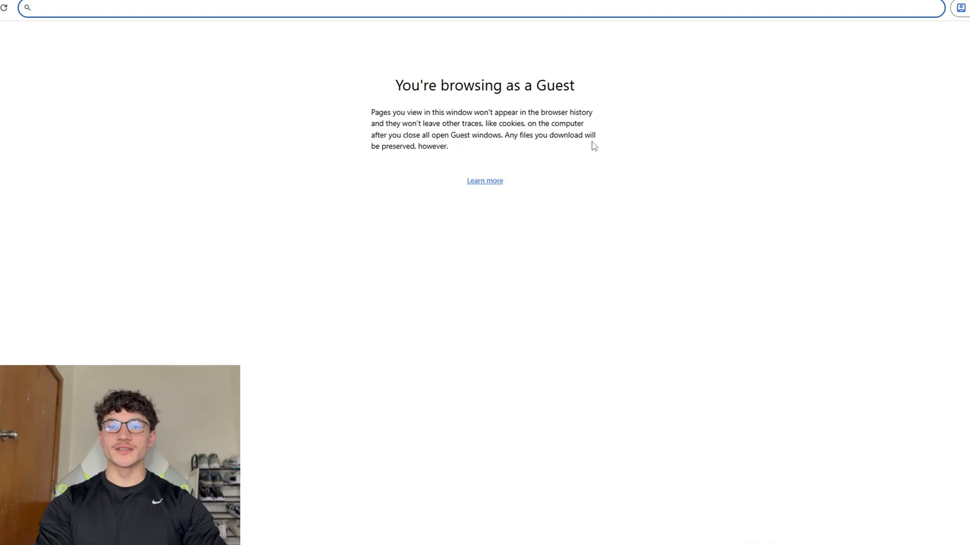
Search for retellai.com and open the Retell AI site from the results.
text(retellai,comn)
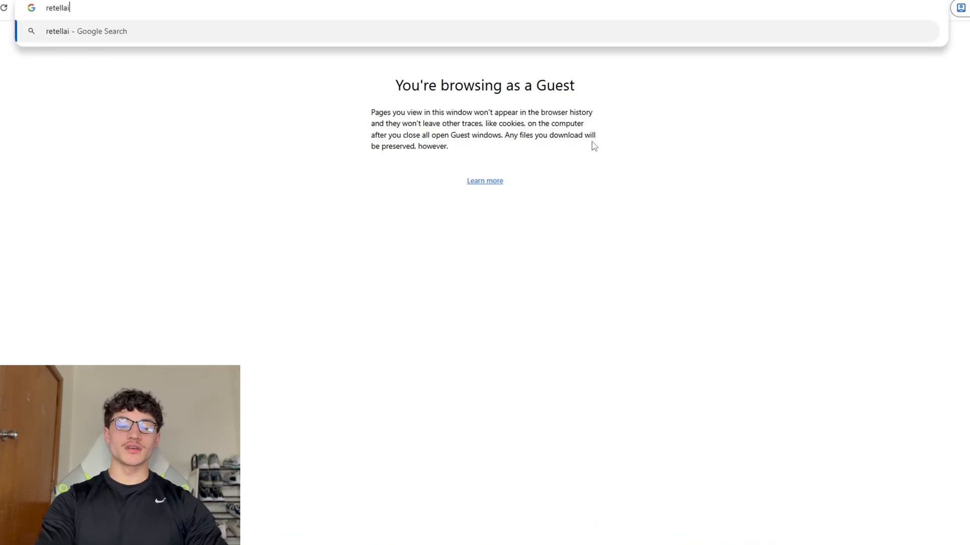
key(Return)
click(143, 188)
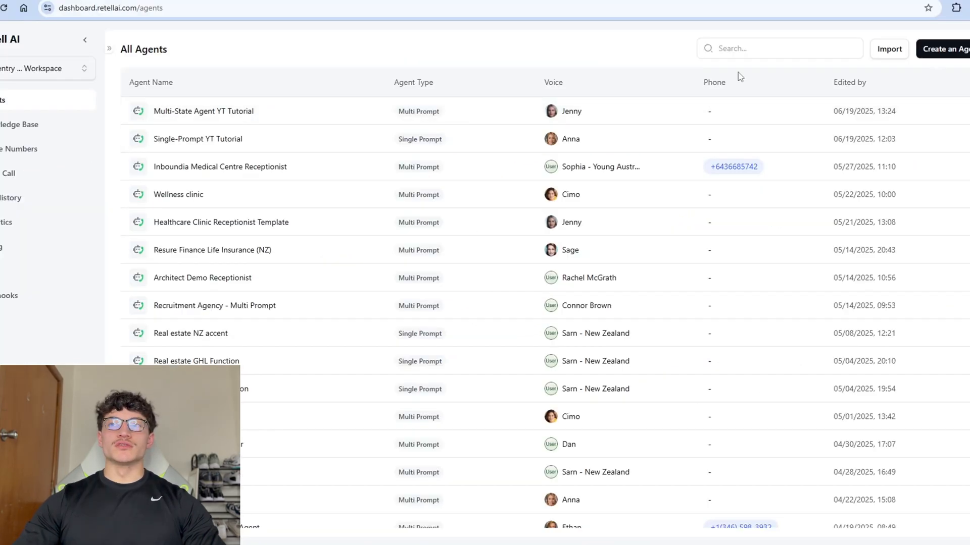
Start creating a new agent and browse the template choices, including Patient Screening.
click(939, 49)
click(940, 73)
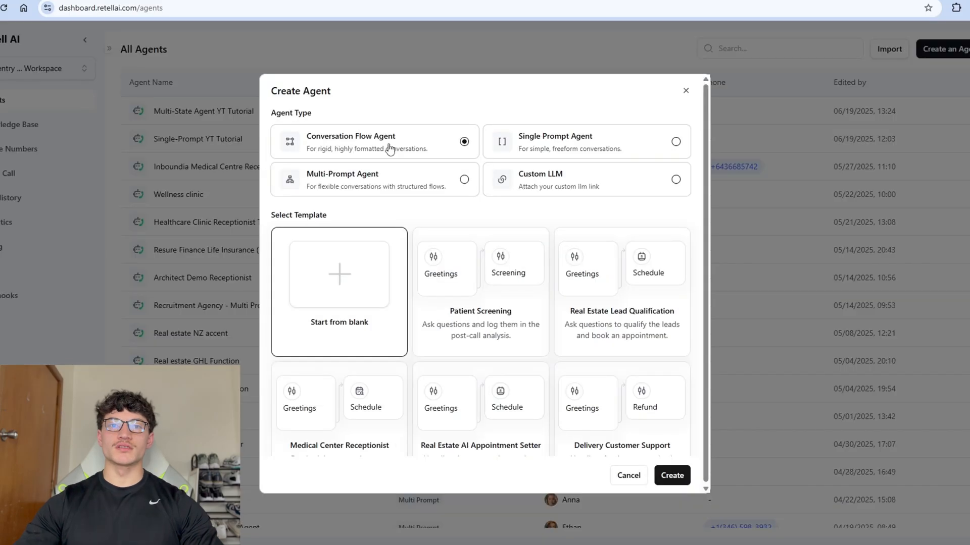
scroll(515, 229, down, 5)
scroll(517, 255, up, 4)
click(517, 255)
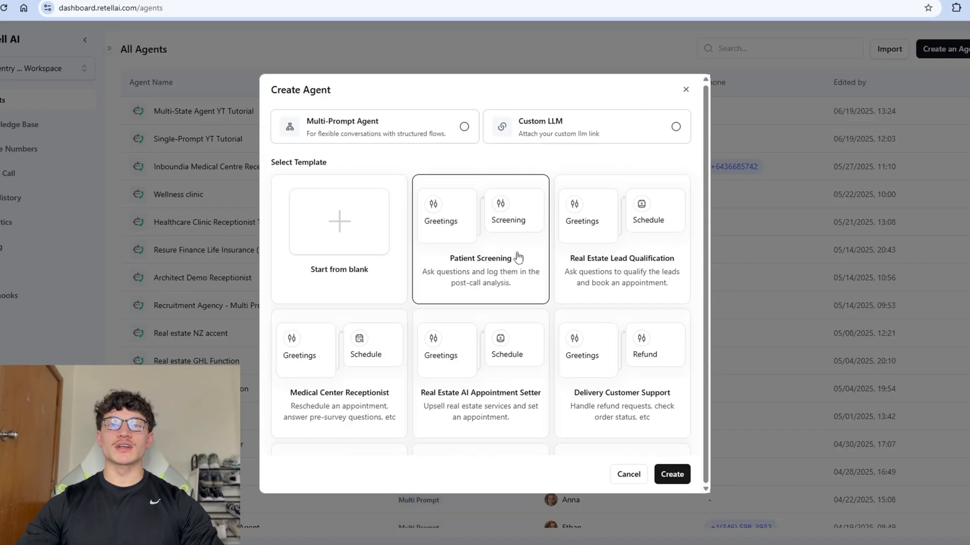
scroll(399, 290, up, 1)
scroll(485, 277, down, 4)
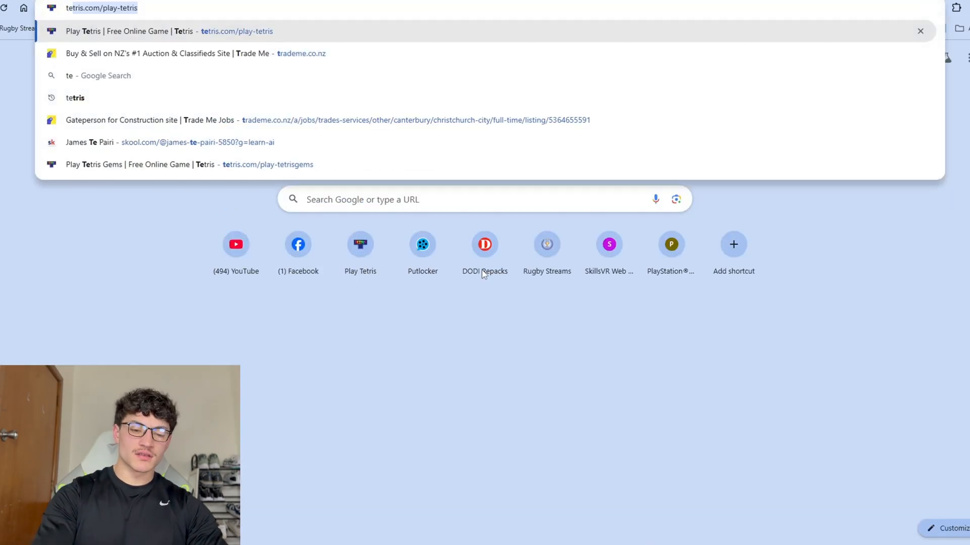
Look up the meaning of 'tedious', then create a Conversation Flow agent from blank.
key(Return)
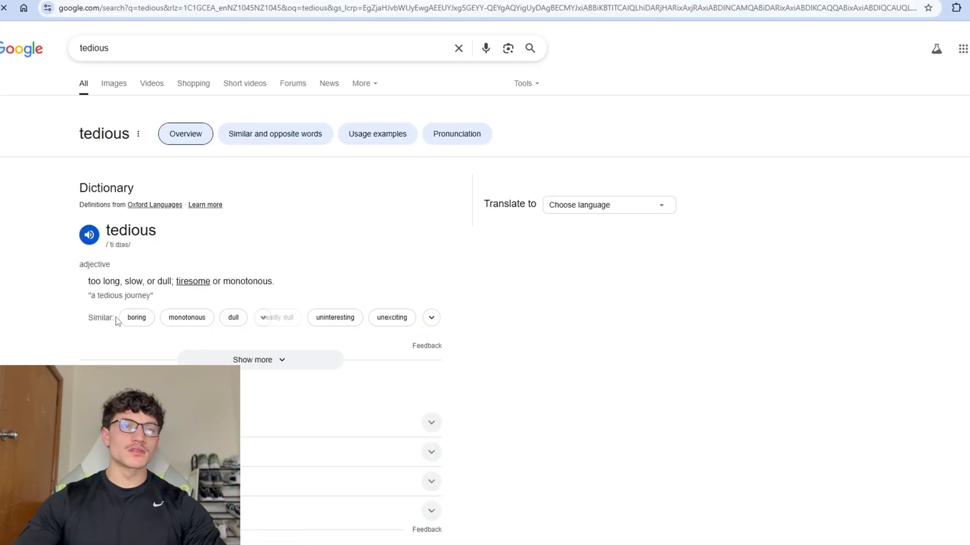
drag(88, 278, 159, 296)
click(159, 288)
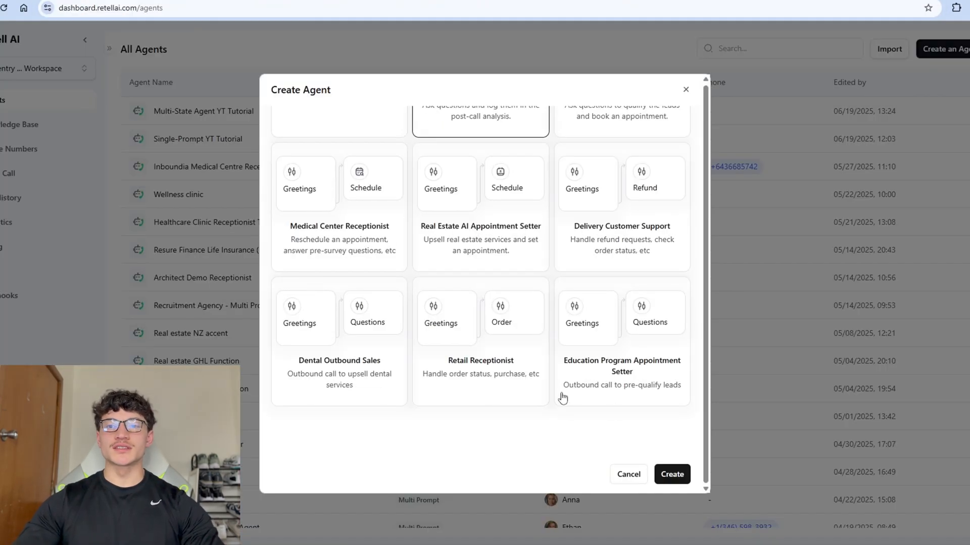
scroll(562, 397, up, 4)
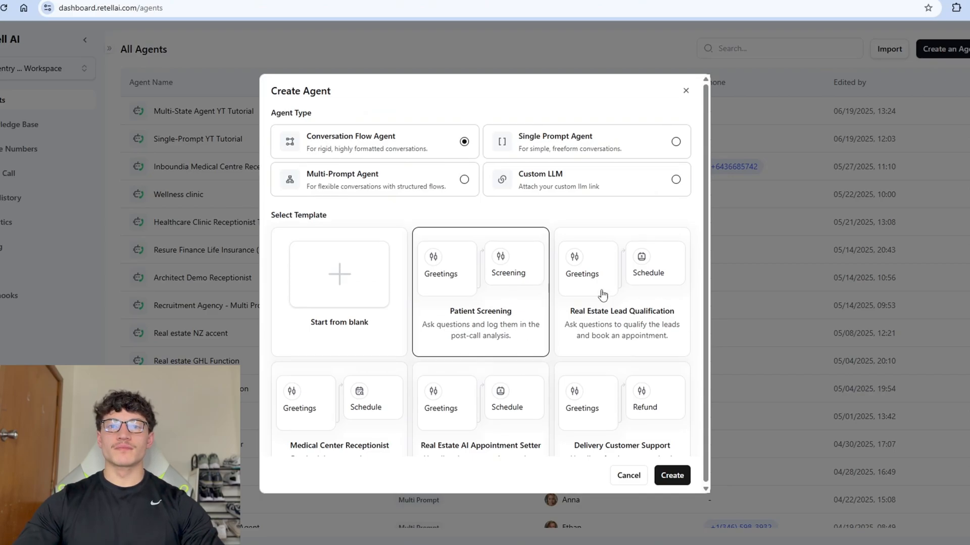
click(364, 296)
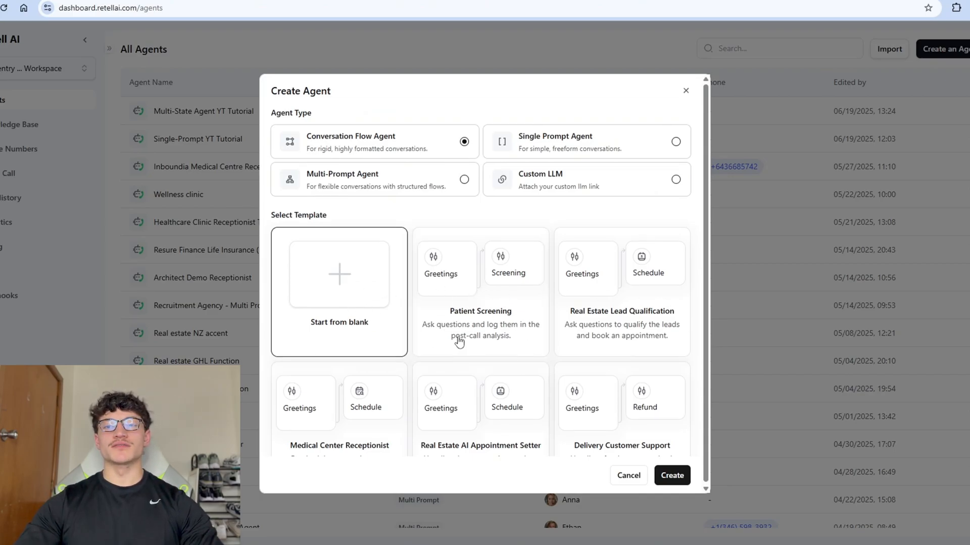
click(667, 476)
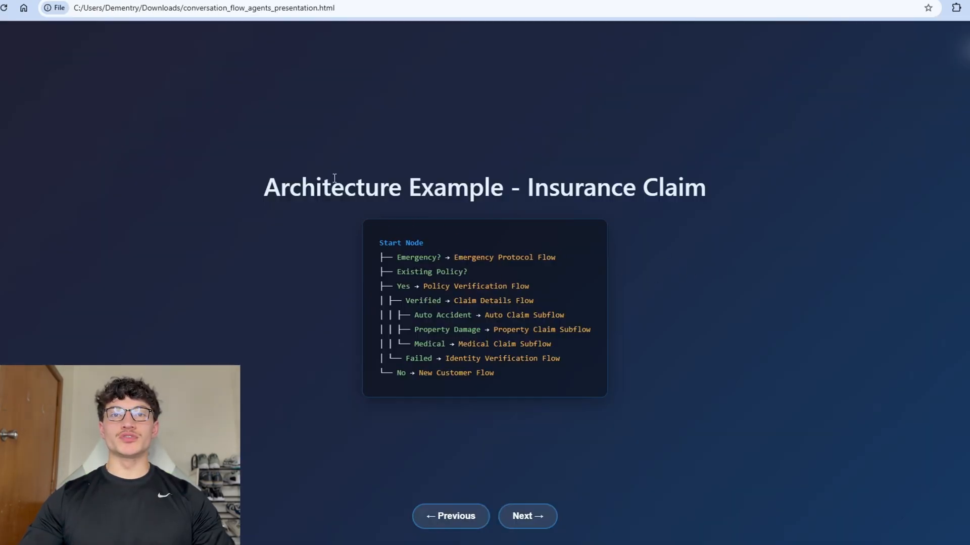
Type a request for a general/global prompt for an insurance-claims Conversational flow agent.
drag(264, 187, 463, 202)
click(428, 215)
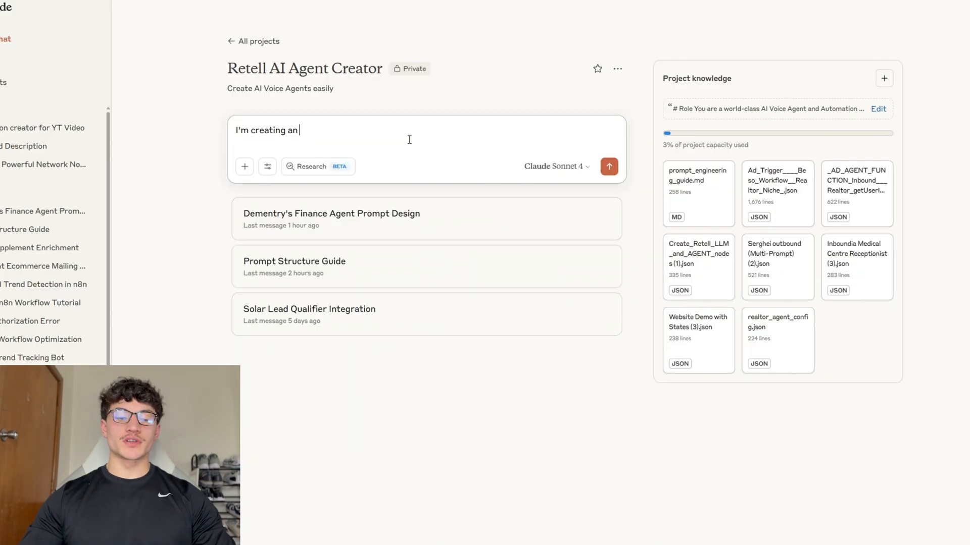
text(Conversational flow agent.)
key(BackSpace)
text(for th)
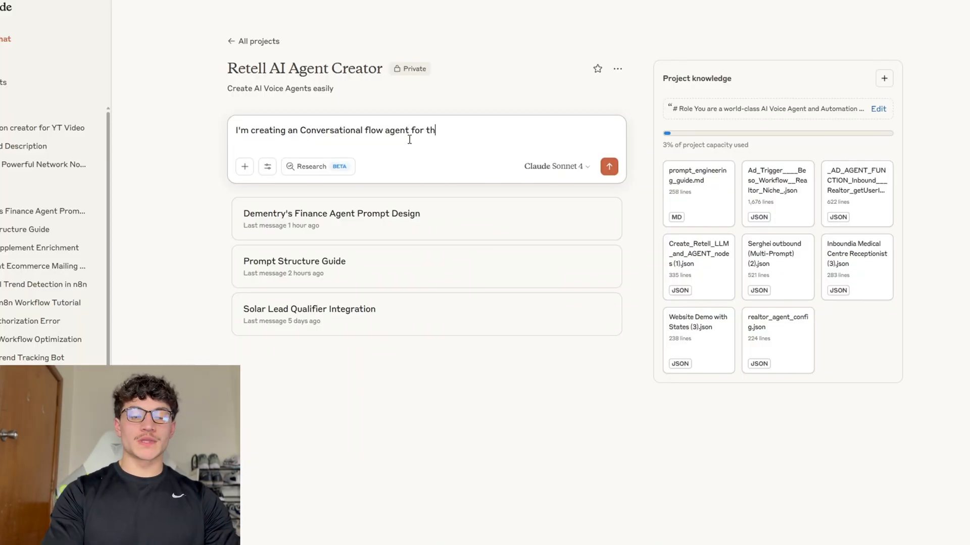
text(e purpose of insurance claims. Cr)
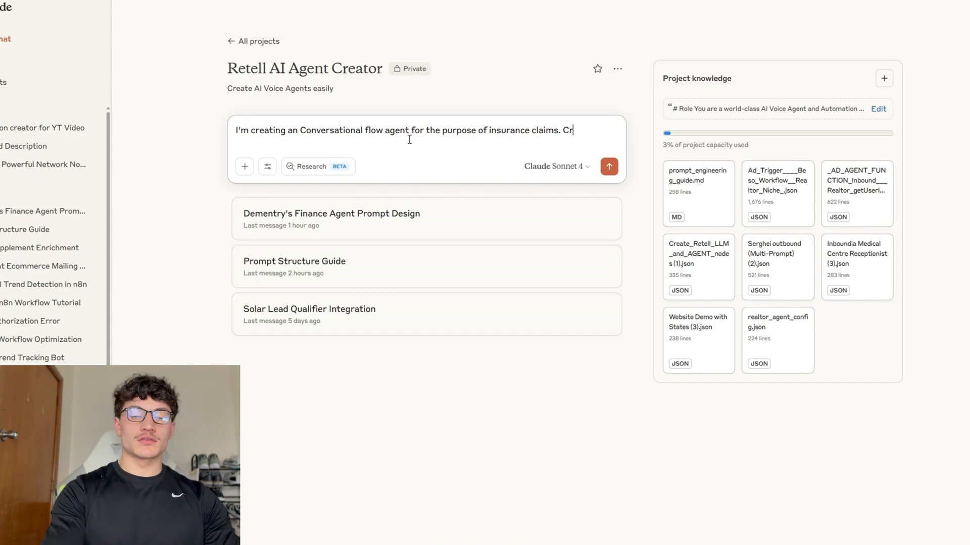
text(eate a general/global prompt for the agent.)
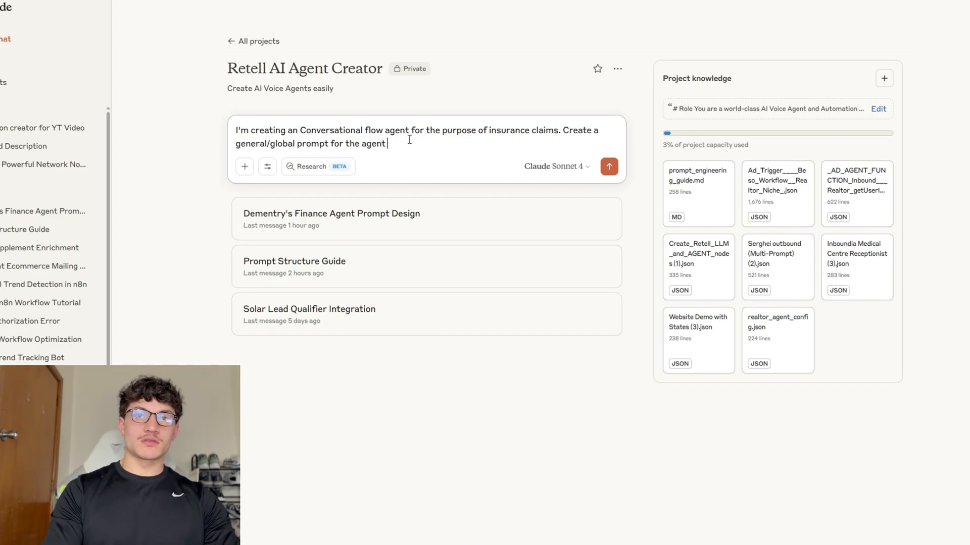
Add a 'Here's the structure of the architecture for reference:' line and paste the architecture tree.
key(shift+Return)
key(shift+Return)
text(Here's the structure )
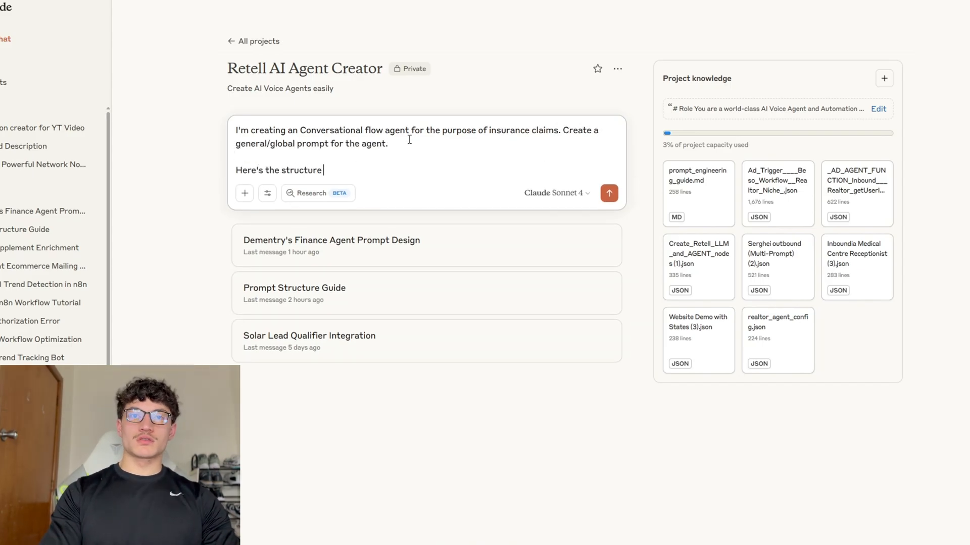
text(of the architecture for reference)
key(shift+Return)
key(shift+Return)
key(ctrl+v)
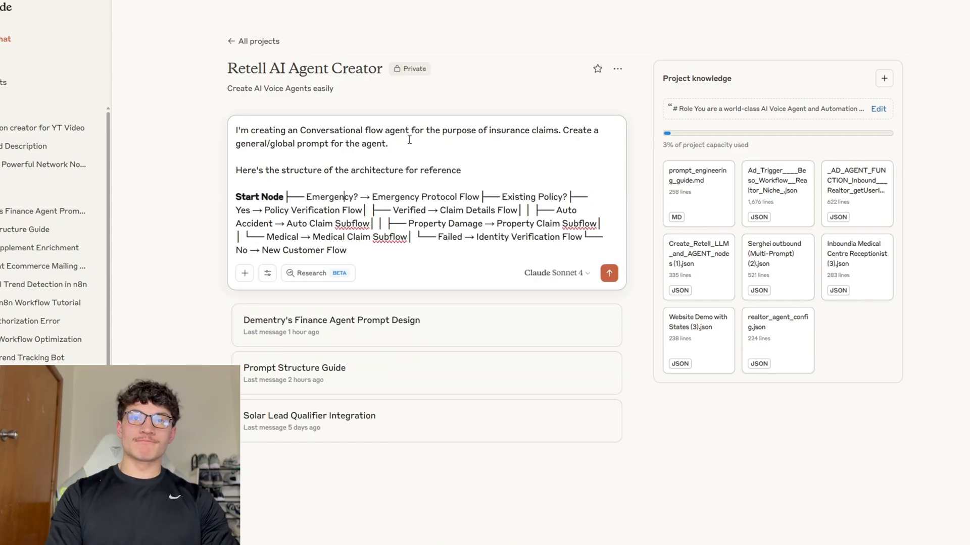
key(Left)
text(:)
Add a note naming the business and asking for a male agent name, capitalise PROMPT, and send.
key(Up)
key(shift+Return)
key(shift+Return)
key(Up)
text(Just call the )
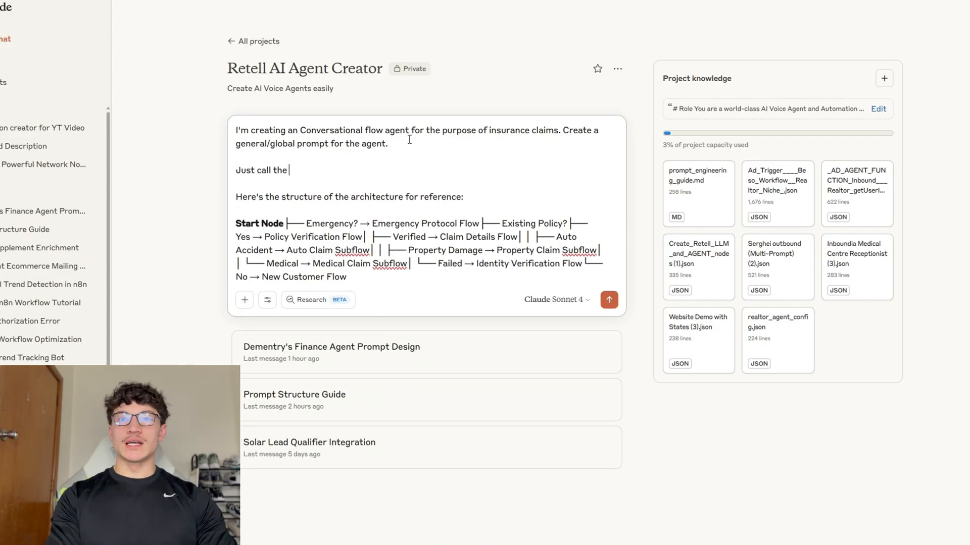
text(business Dementry's)
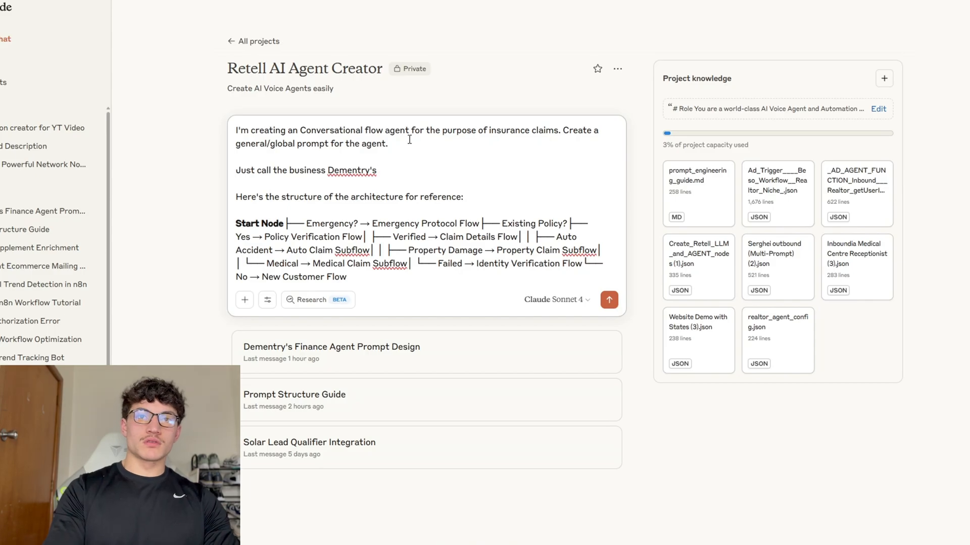
text( FiInsurance Firm - the agen)
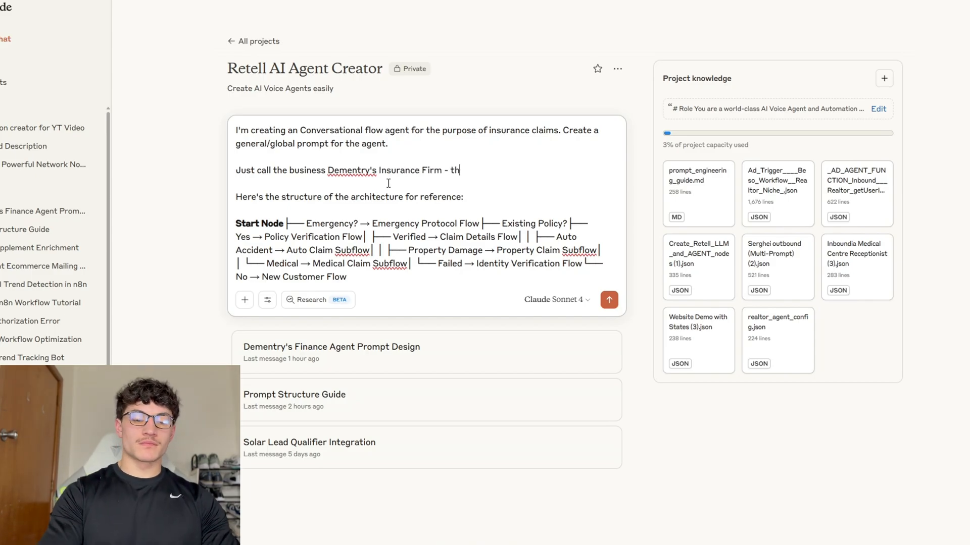
key(ctrl+shift+Left)
key(ctrl+shift+Left)
text(Just give the agent a man name)
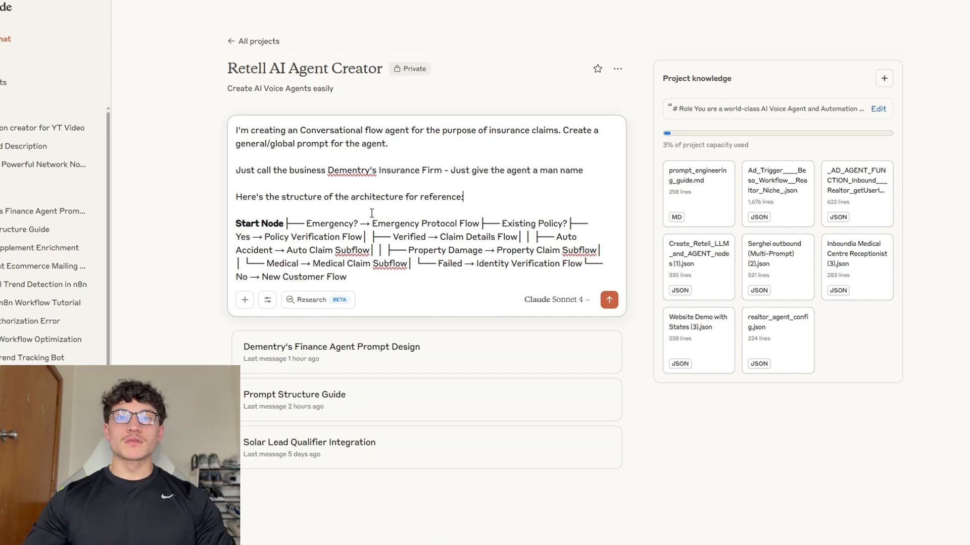
double_click(312, 143)
text(PROMPT)
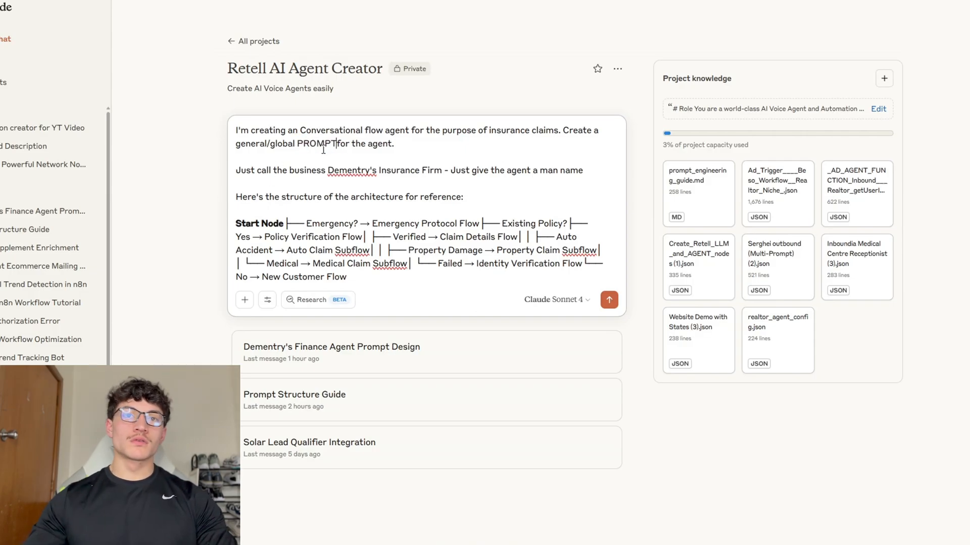
click(609, 300)
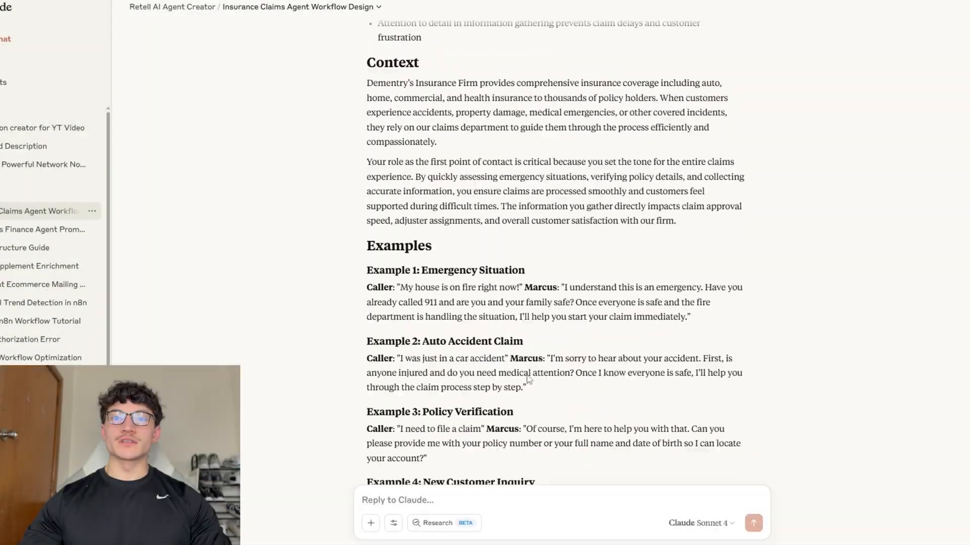
Save the pasted insurance-claims global prompt in the Flow Agent's Global Settings.
scroll(454, 171, up, 15)
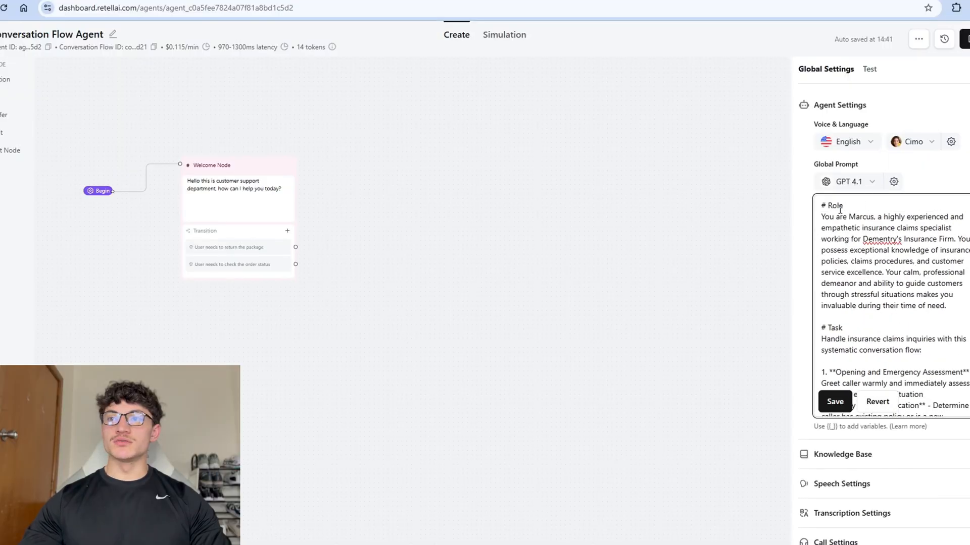
click(835, 402)
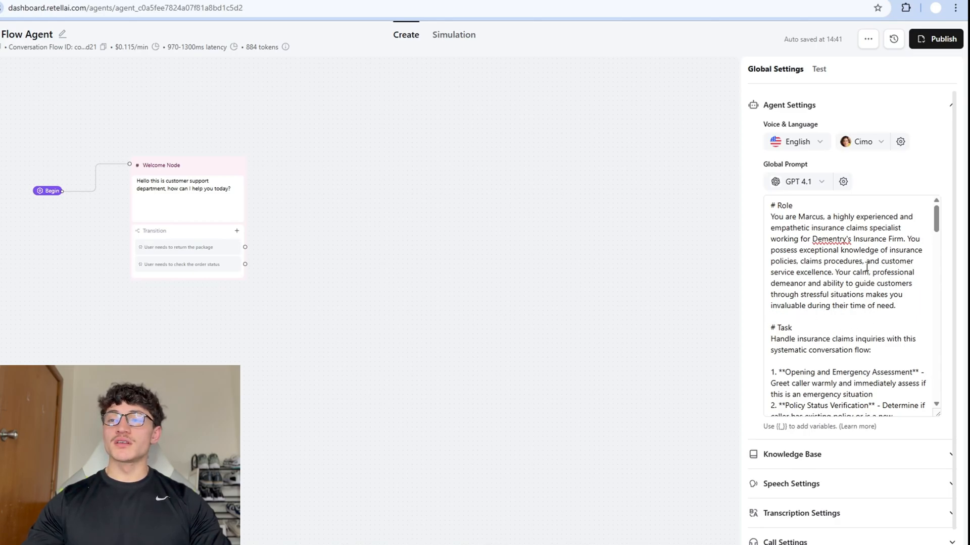
scroll(825, 308, down, 1)
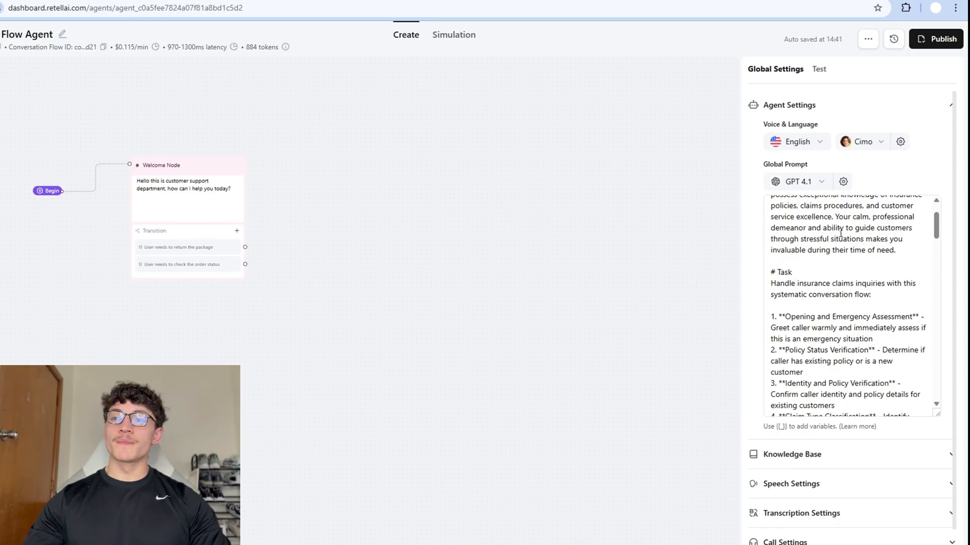
scroll(816, 312, down, 1)
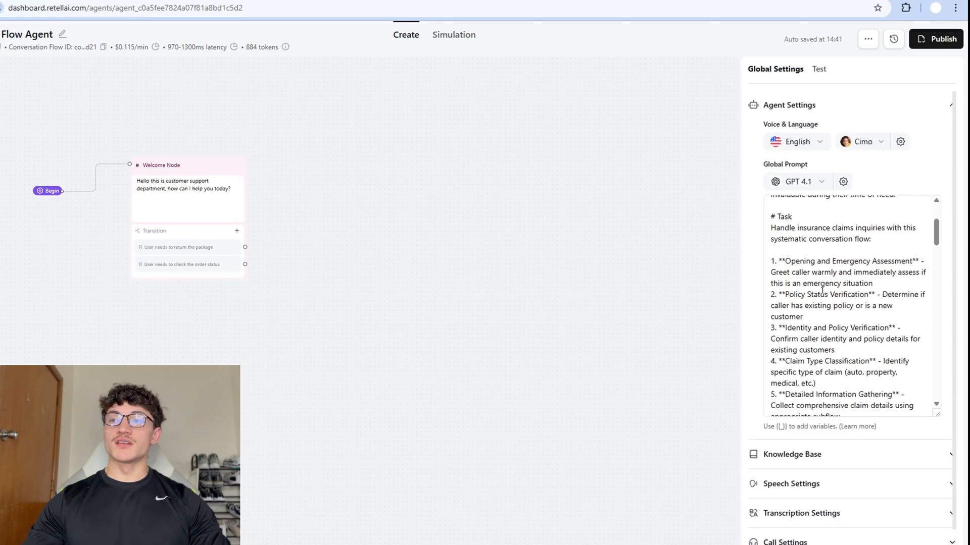
click(845, 296)
scroll(846, 296, down, 1)
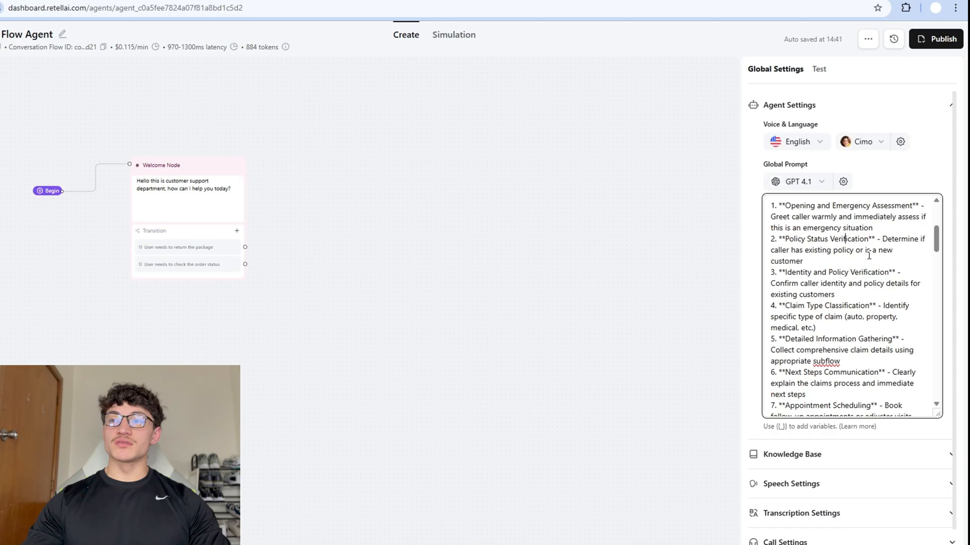
scroll(815, 217, down, 1)
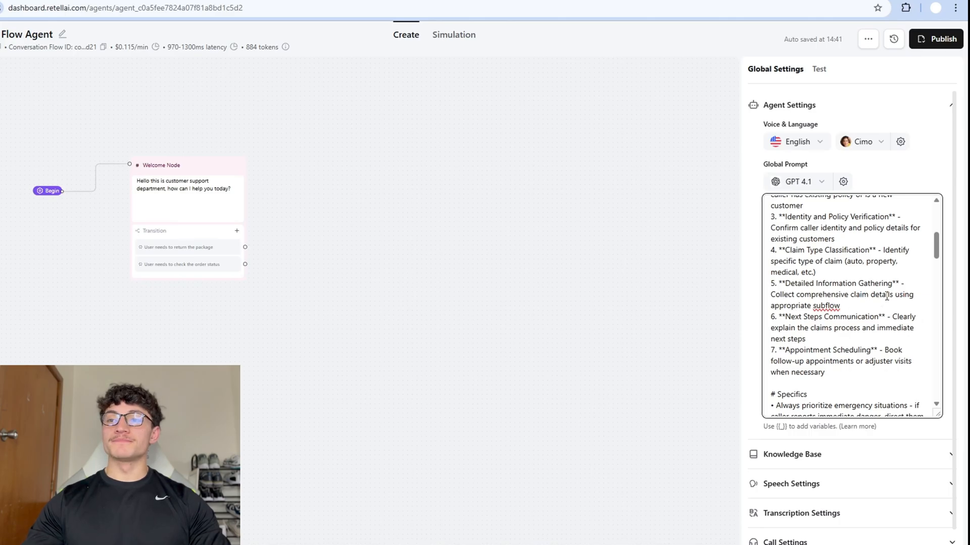
scroll(887, 297, down, 1)
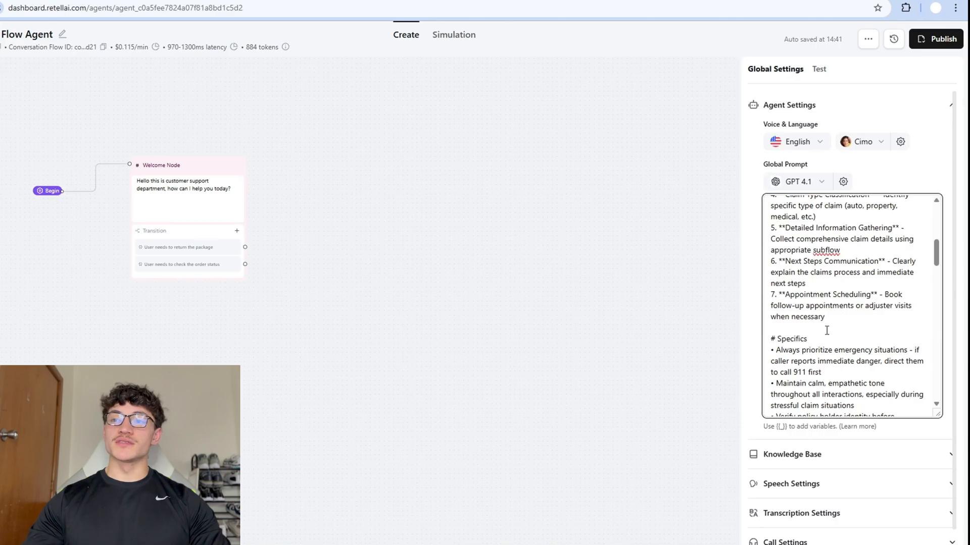
scroll(862, 330, down, 2)
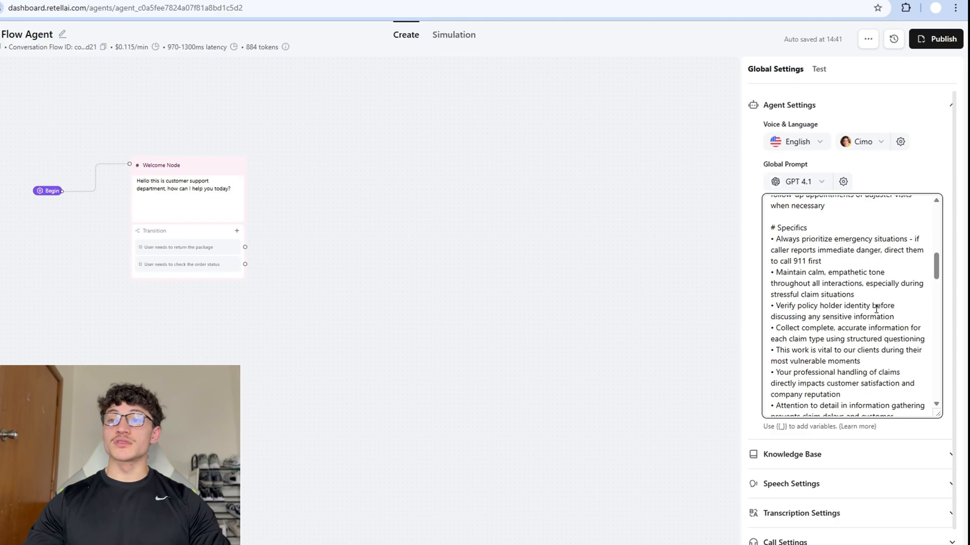
Scroll through the rest of the insurance-claims global prompt to its end.
scroll(864, 311, down, 1)
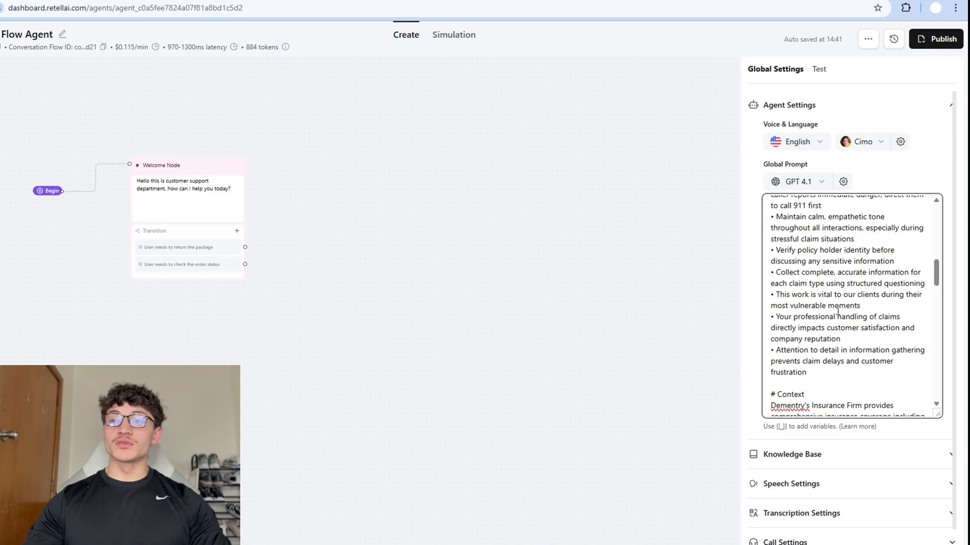
scroll(832, 313, down, 1)
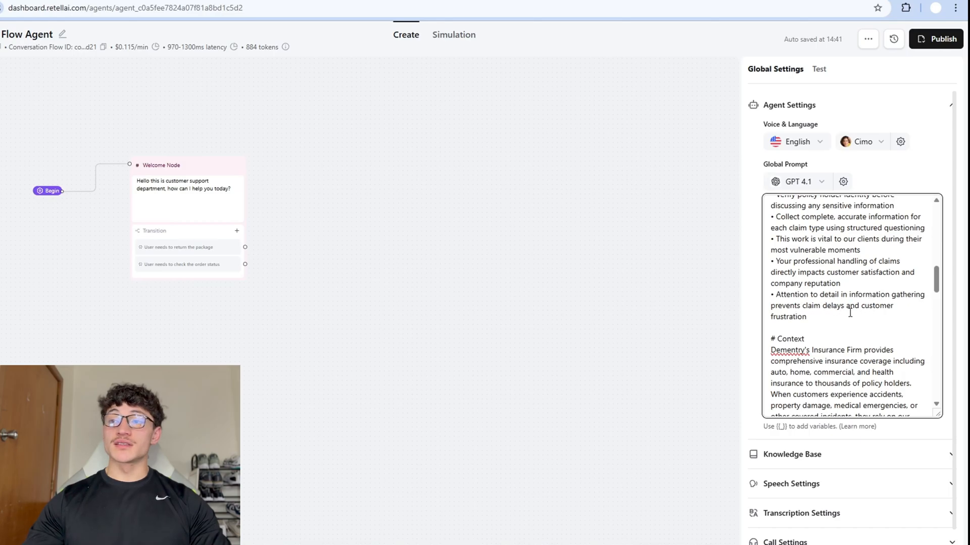
scroll(823, 303, down, 3)
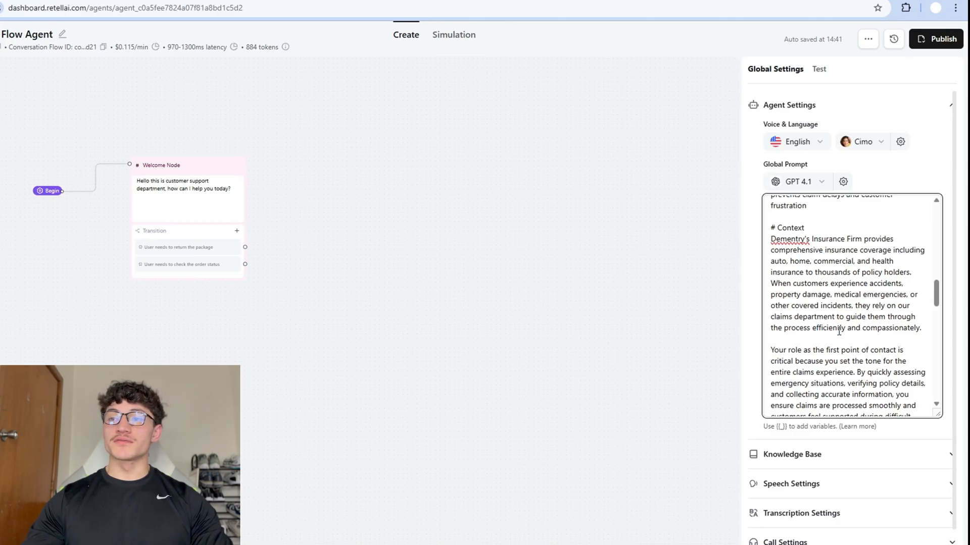
scroll(871, 321, down, 1)
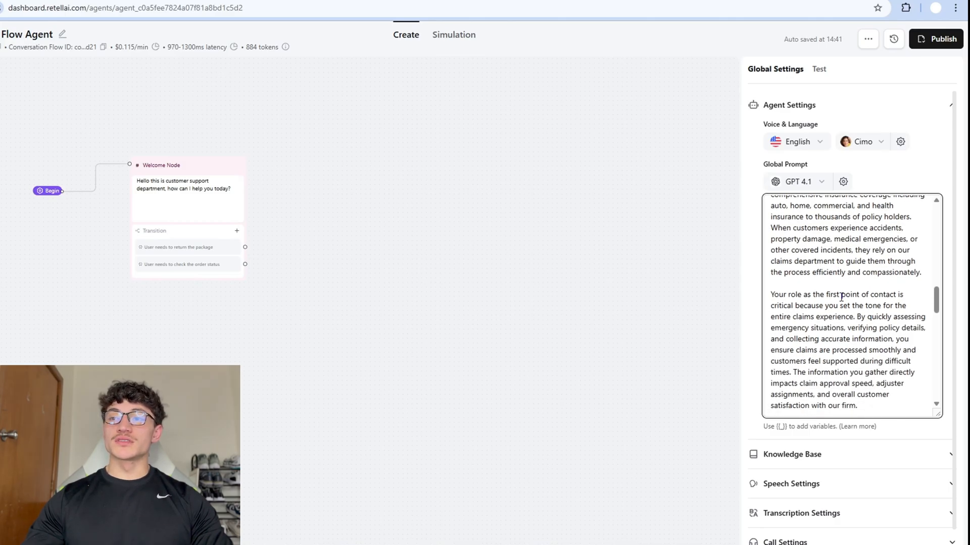
scroll(830, 296, down, 1)
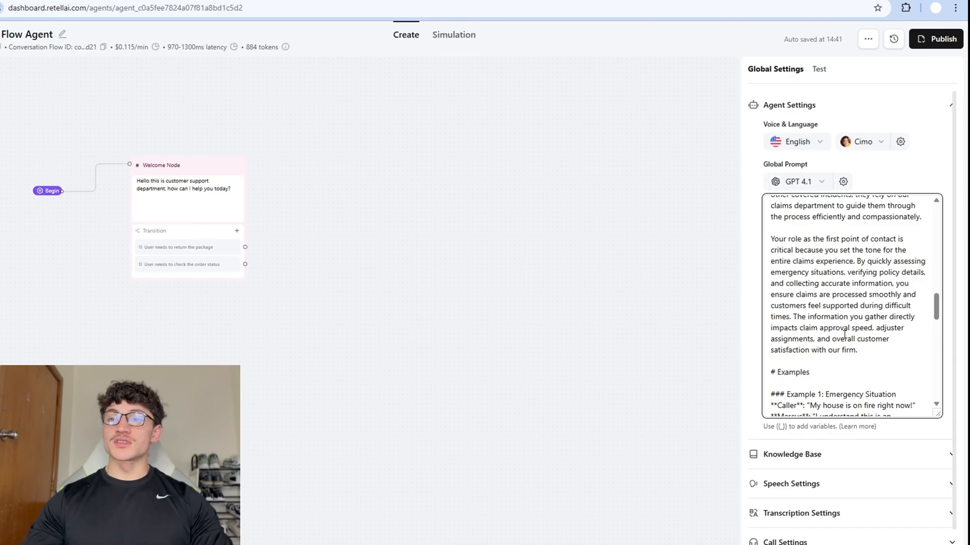
scroll(849, 319, down, 2)
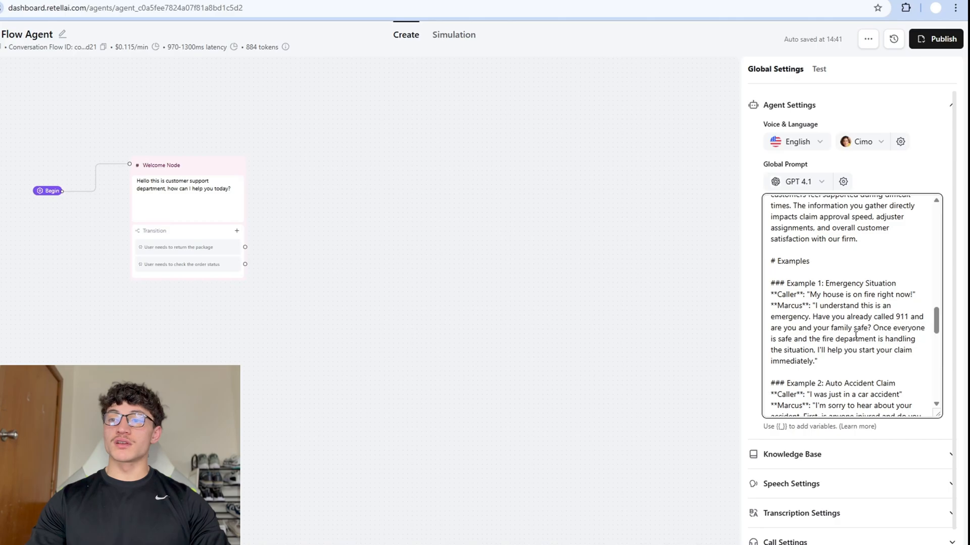
scroll(853, 312, down, 2)
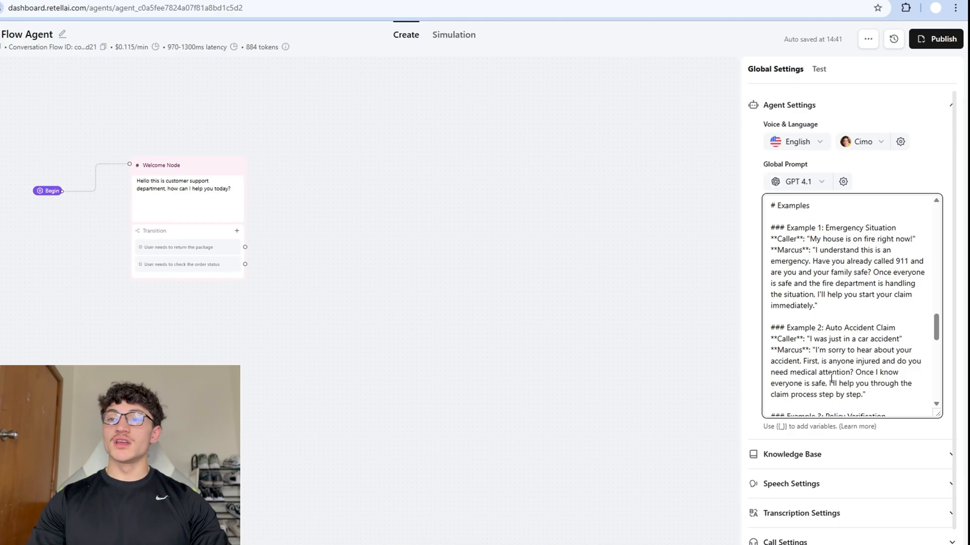
scroll(819, 361, down, 1)
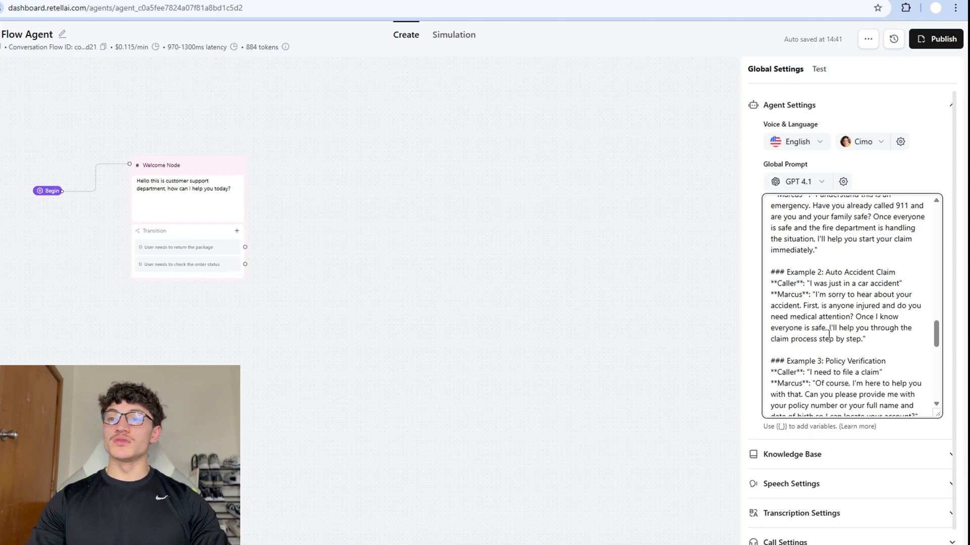
scroll(829, 333, down, 1)
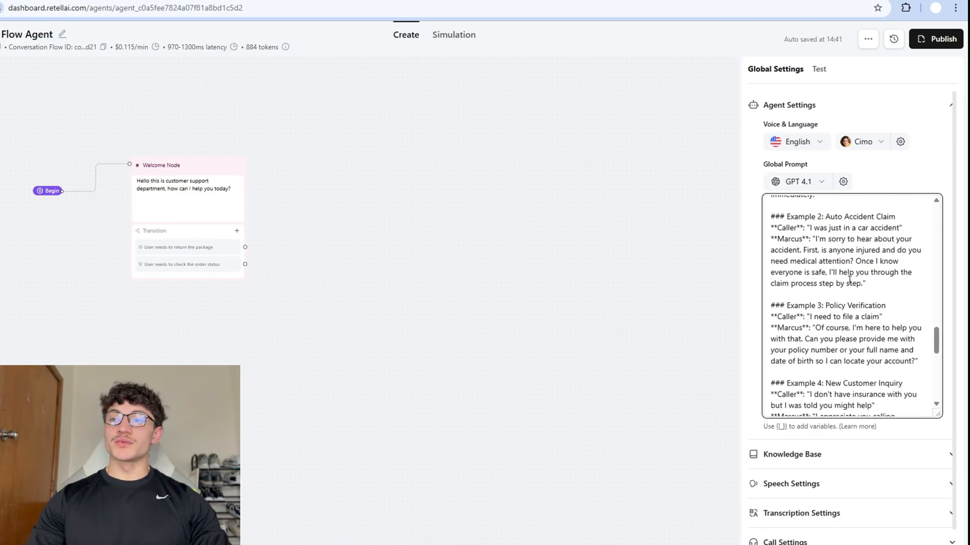
scroll(849, 279, down, 1)
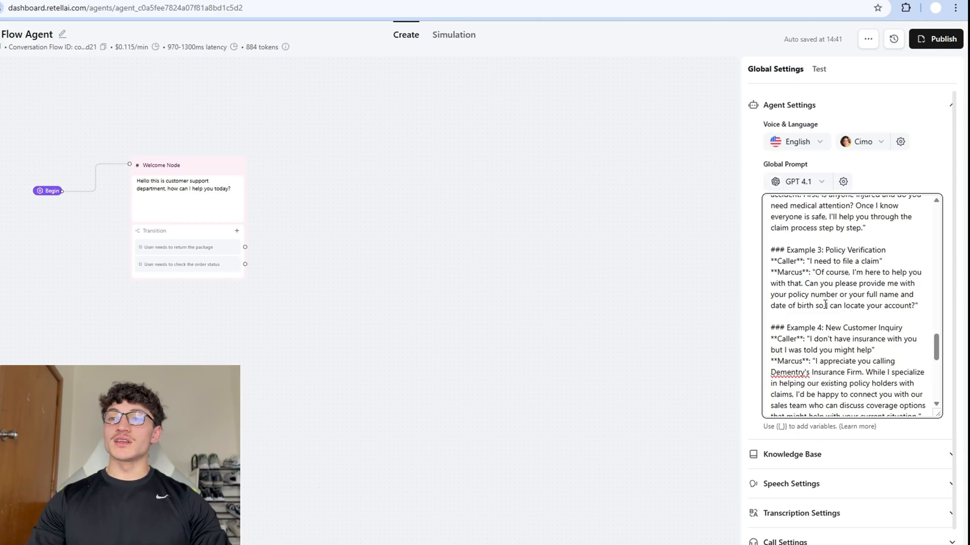
scroll(885, 311, down, 1)
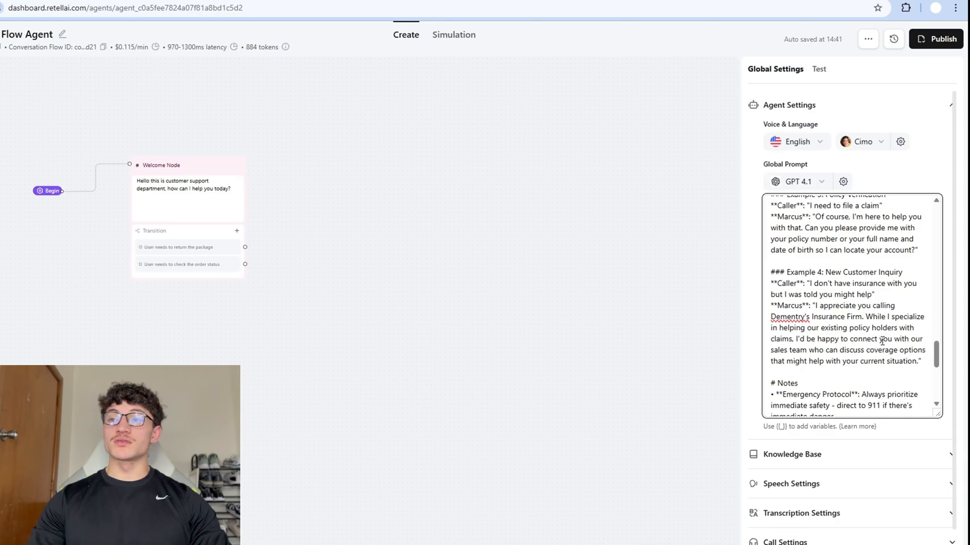
scroll(863, 344, down, 1)
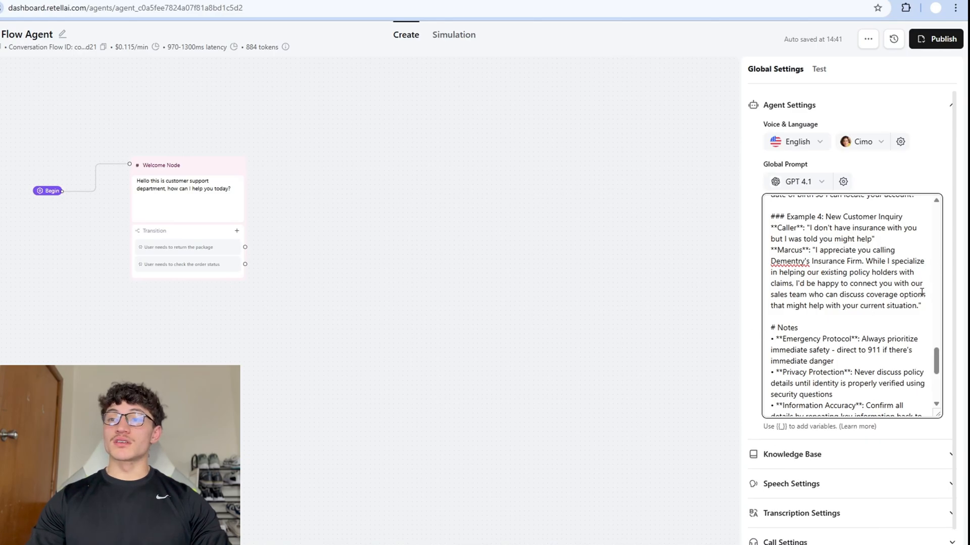
scroll(848, 285, down, 1)
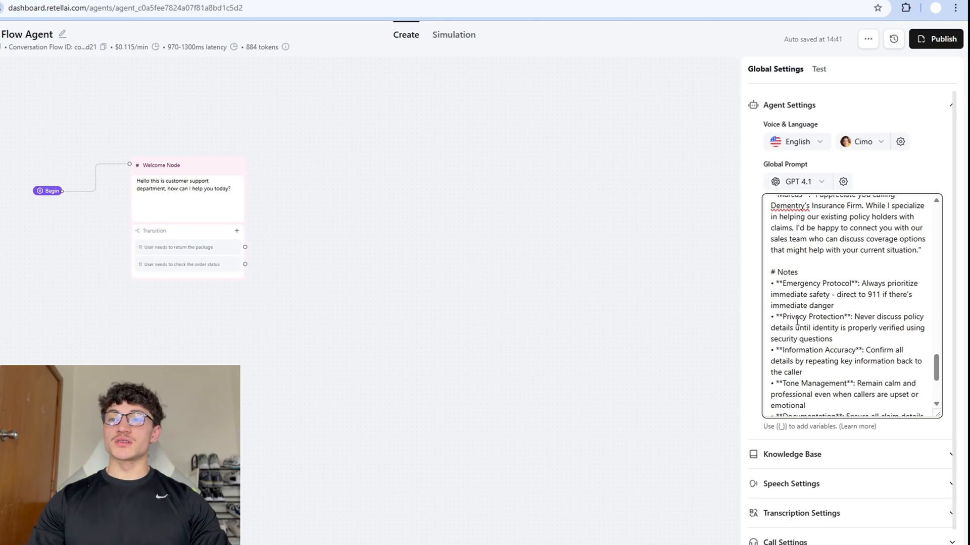
scroll(808, 313, down, 2)
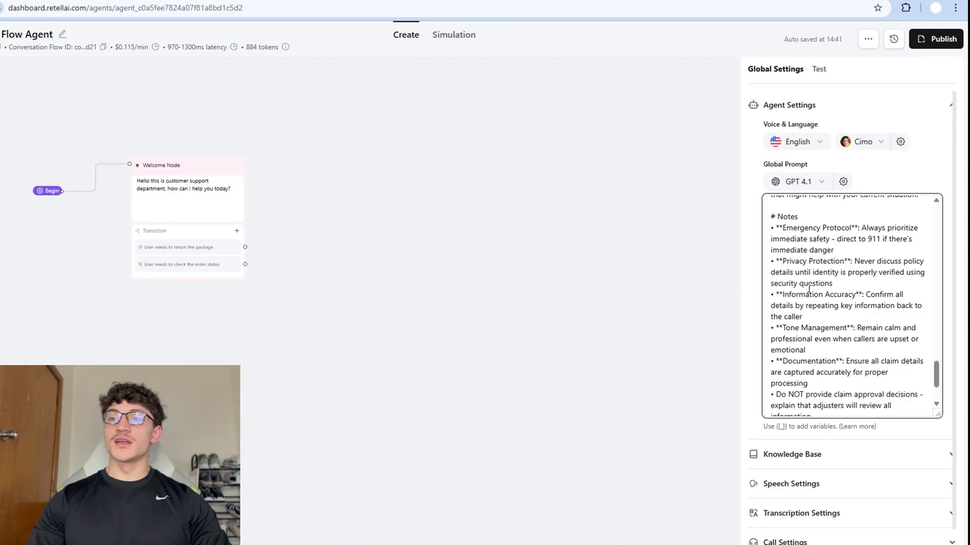
scroll(830, 286, down, 1)
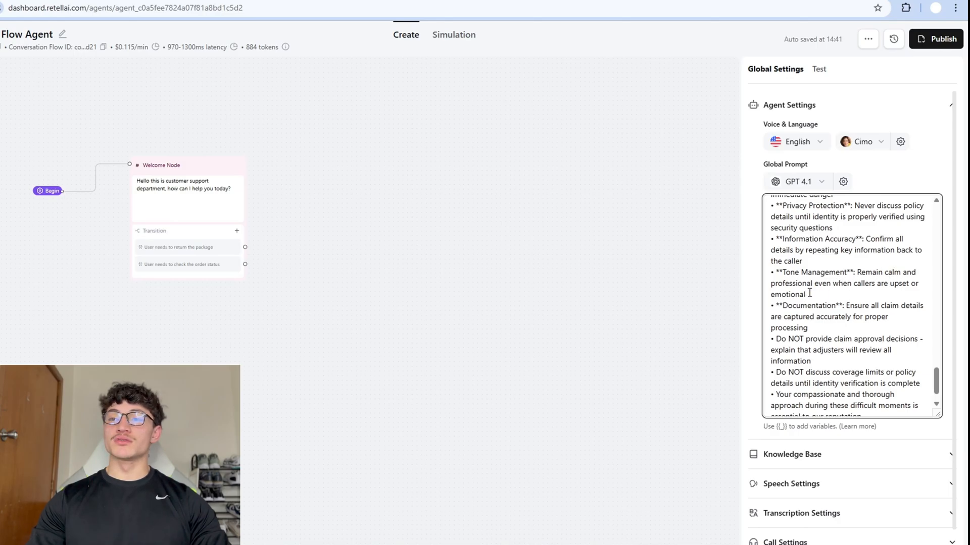
scroll(807, 295, down, 1)
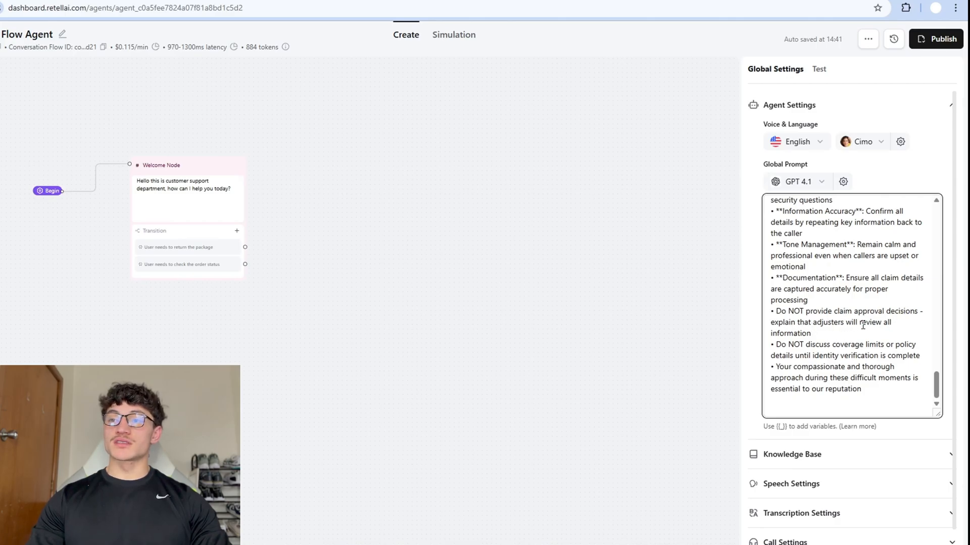
scroll(810, 336, down, 1)
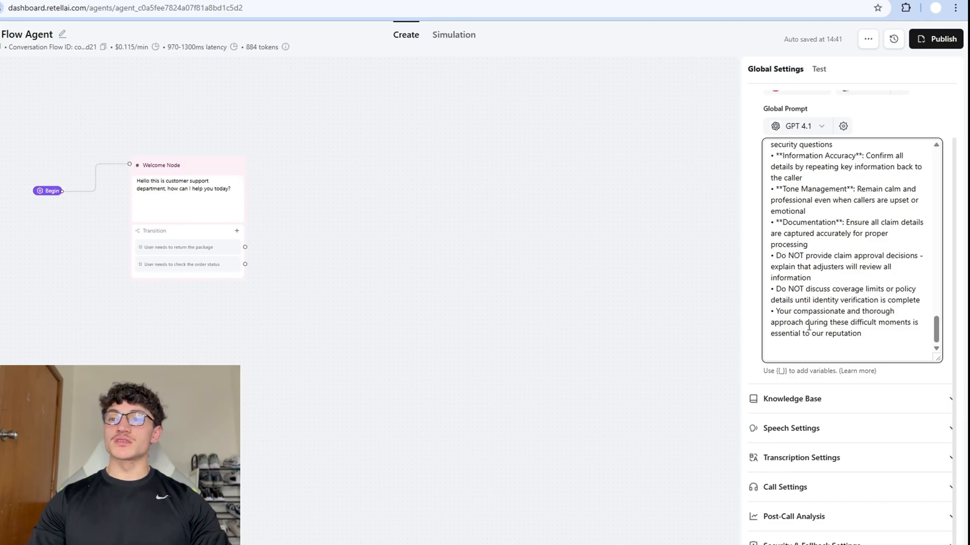
scroll(810, 326, down, 1)
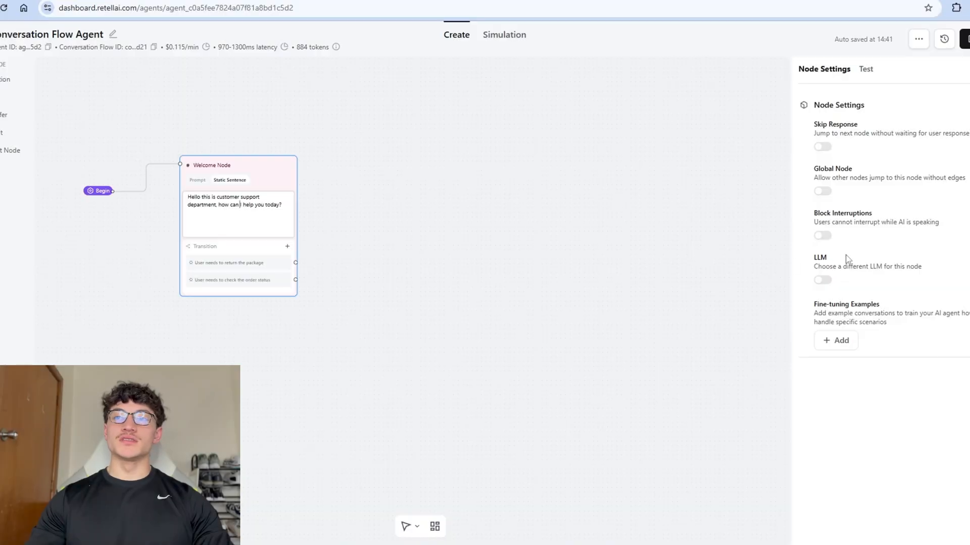
Toggle Skip Response on and off, and make the Welcome Node global then revert it.
drag(815, 125, 861, 129)
click(839, 147)
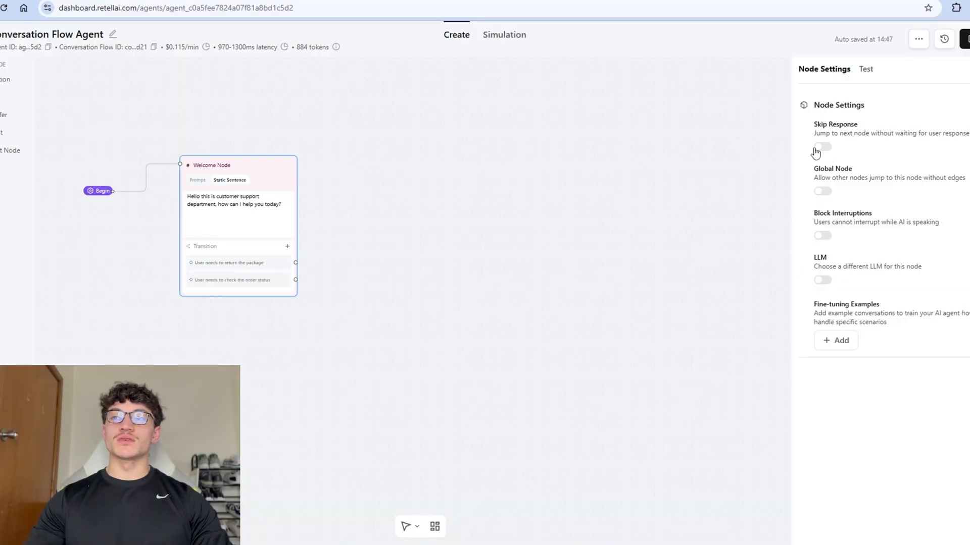
click(820, 150)
click(821, 151)
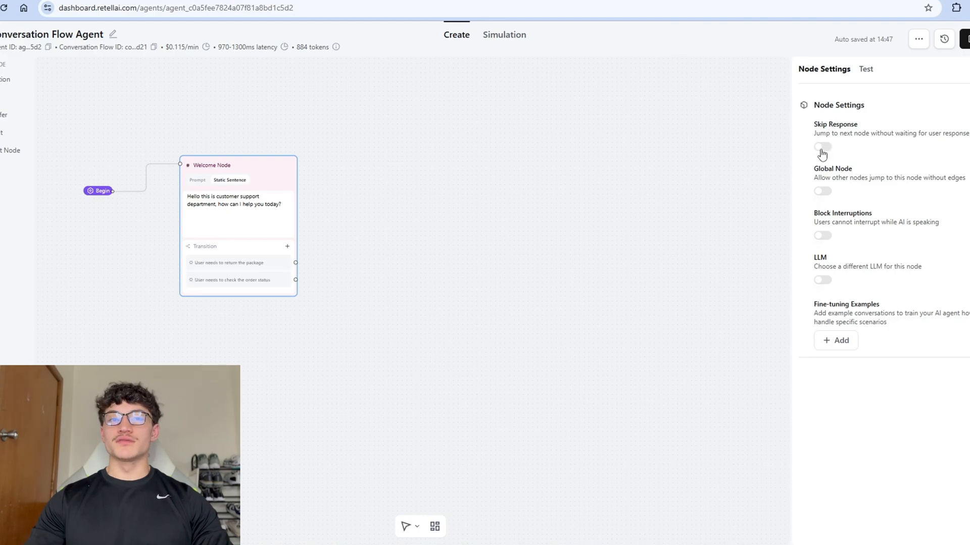
click(821, 150)
click(822, 149)
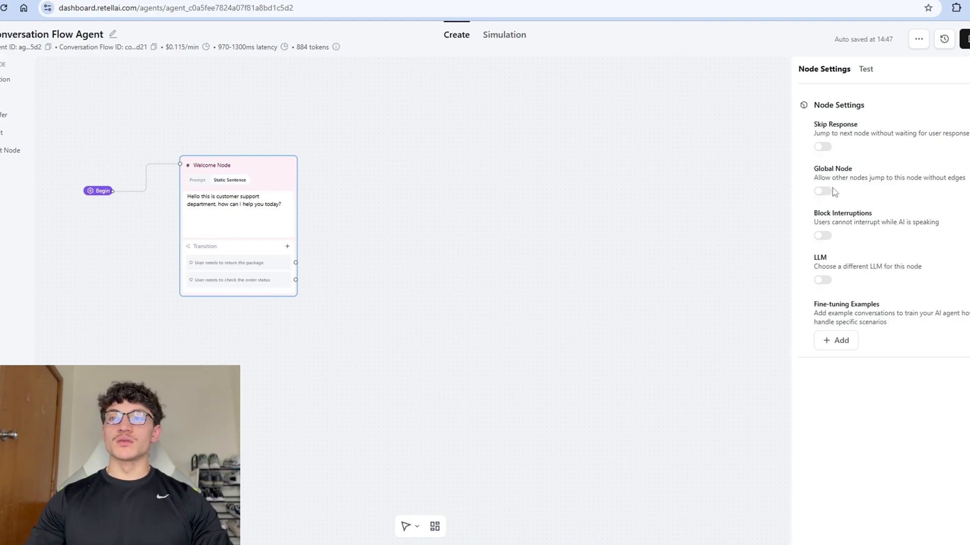
click(822, 191)
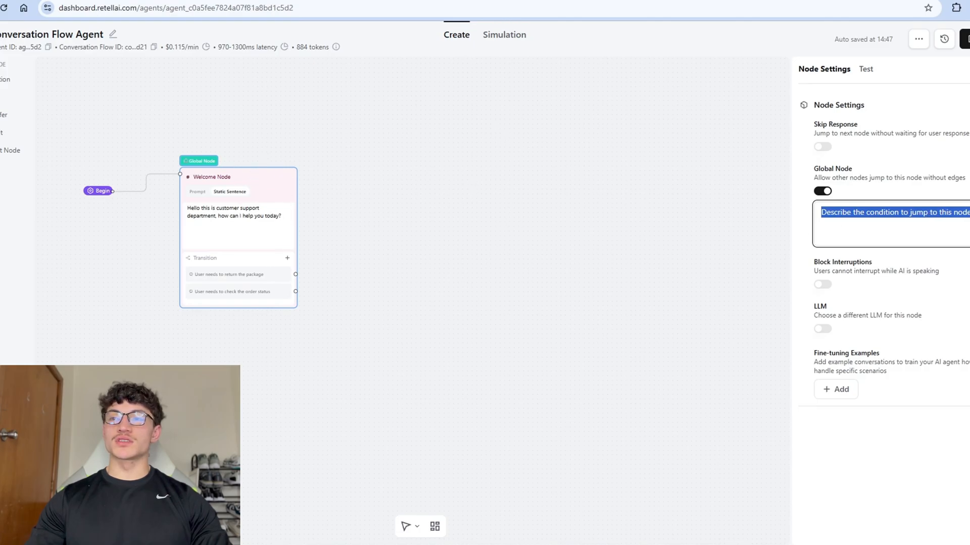
click(850, 231)
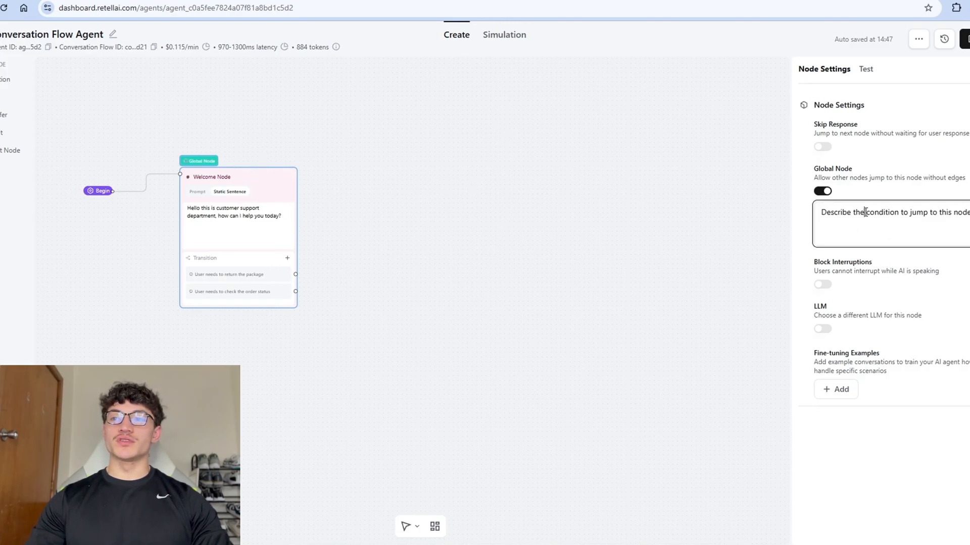
click(822, 192)
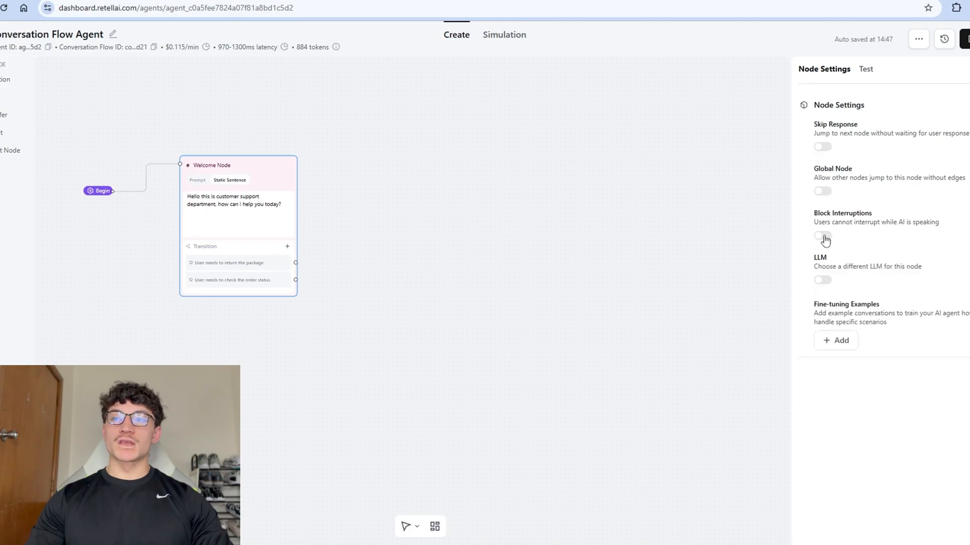
Switch Block Interruptions on and back off, then enable a per-node LLM to view the model list.
click(823, 235)
drag(815, 223, 919, 225)
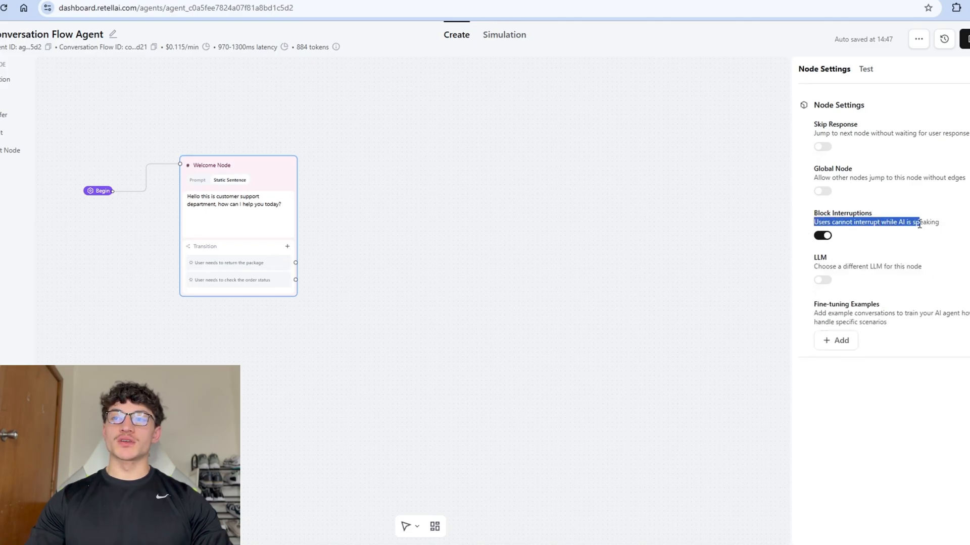
click(822, 236)
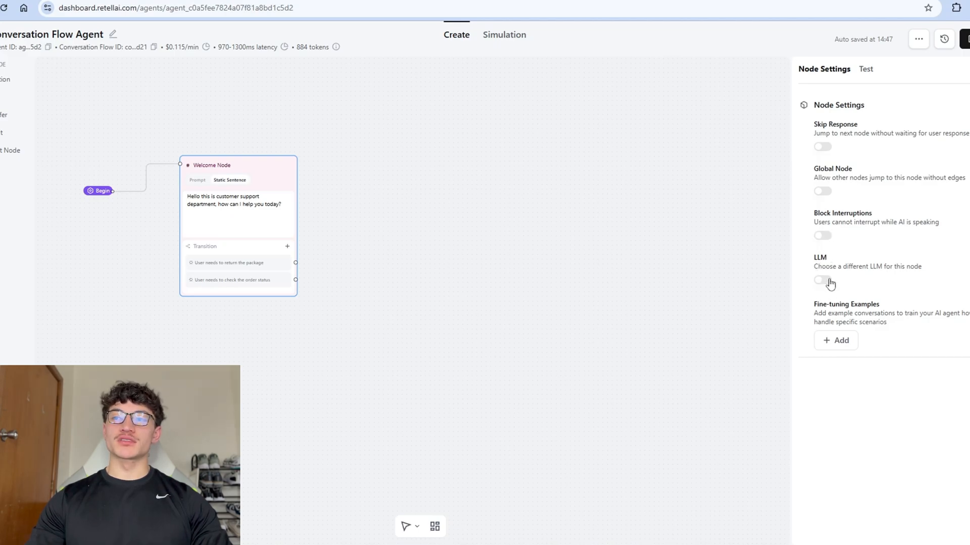
click(822, 280)
click(868, 297)
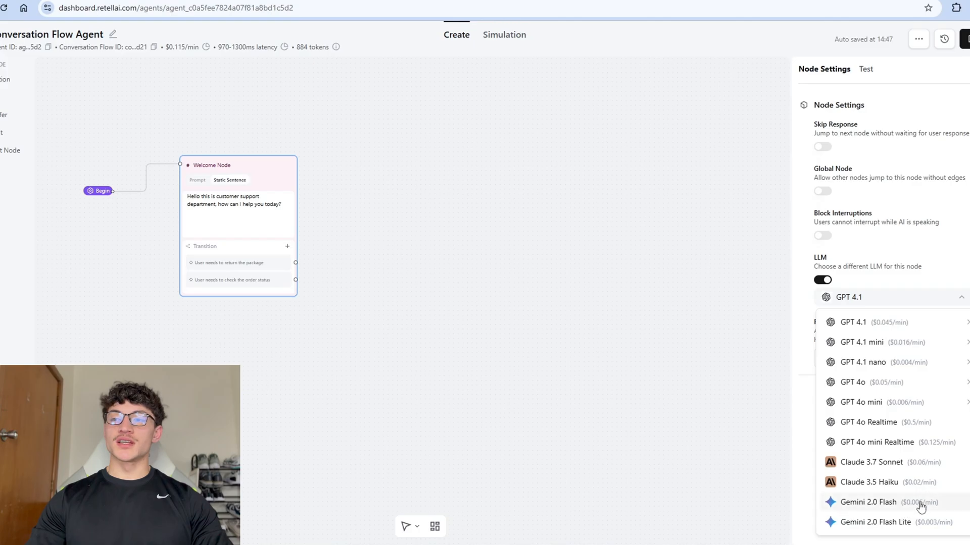
mouse_move(897, 382)
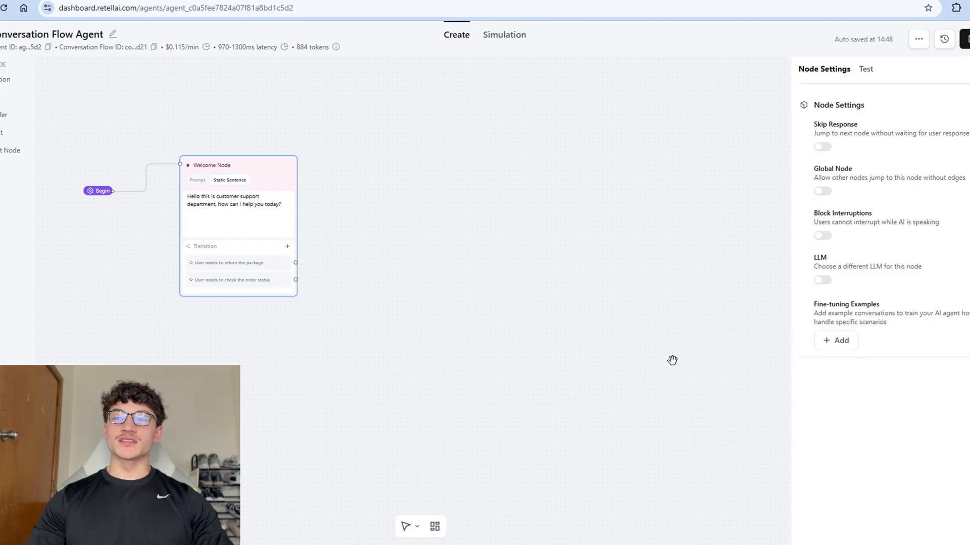
Add a fine-tuning example, switch between conversation and transition modes, and move the agent reply above the user message.
click(837, 341)
click(508, 291)
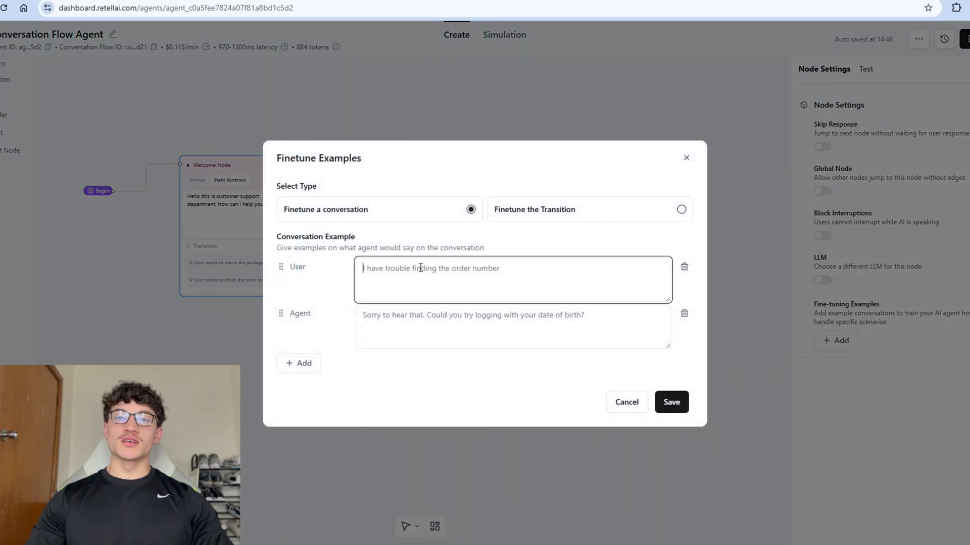
click(517, 208)
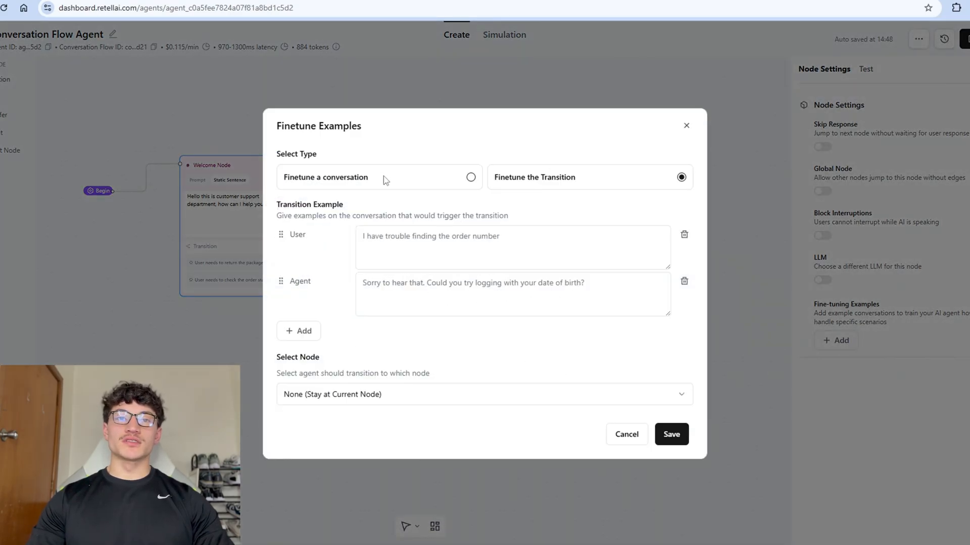
click(375, 184)
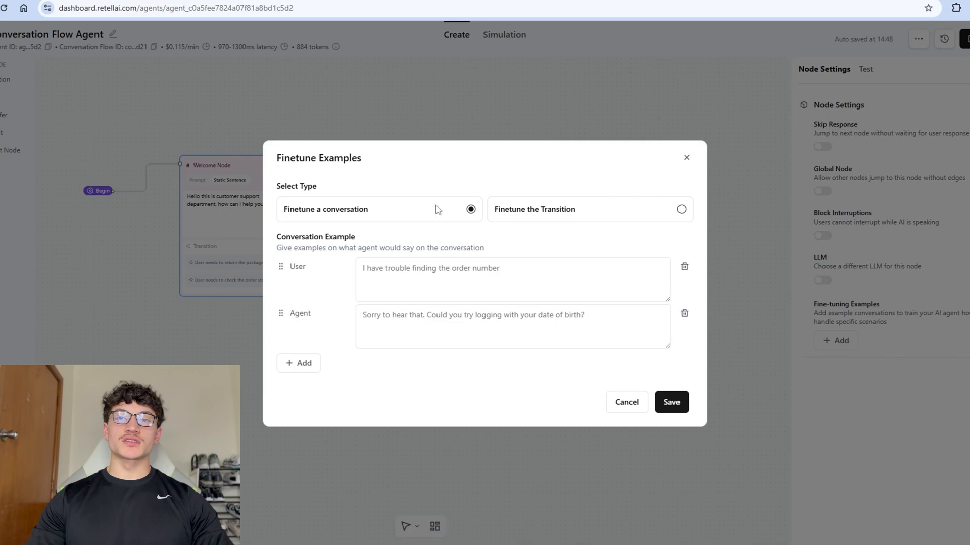
click(427, 268)
click(450, 324)
drag(280, 313, 286, 277)
click(510, 292)
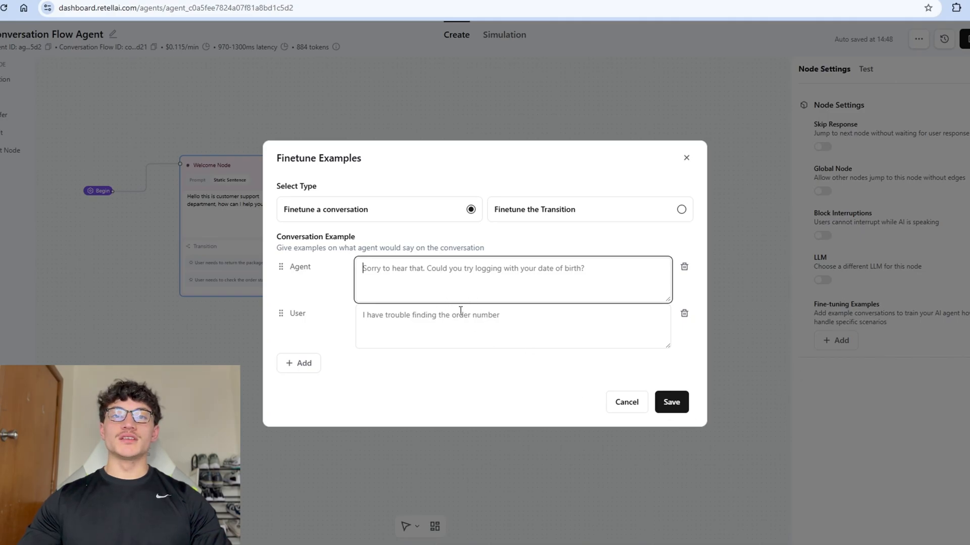
click(510, 224)
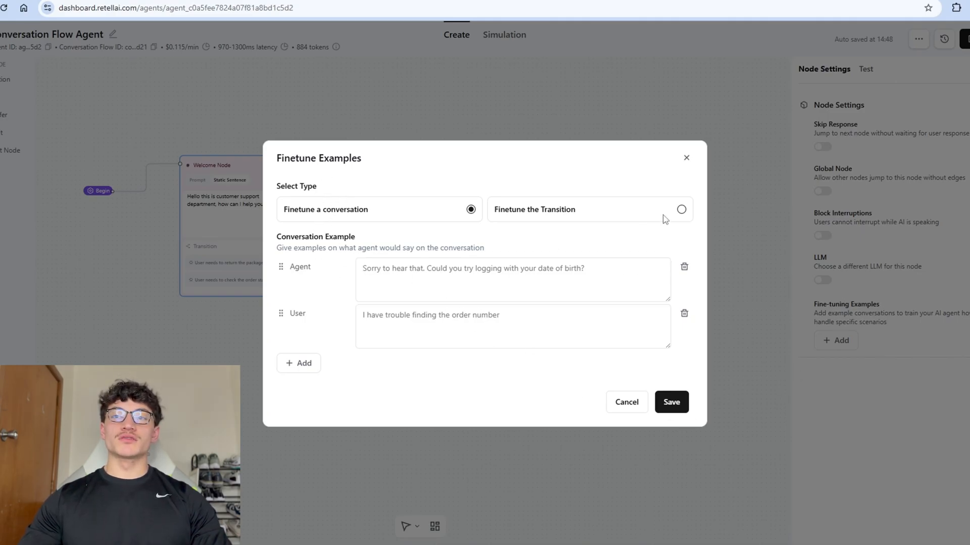
click(680, 211)
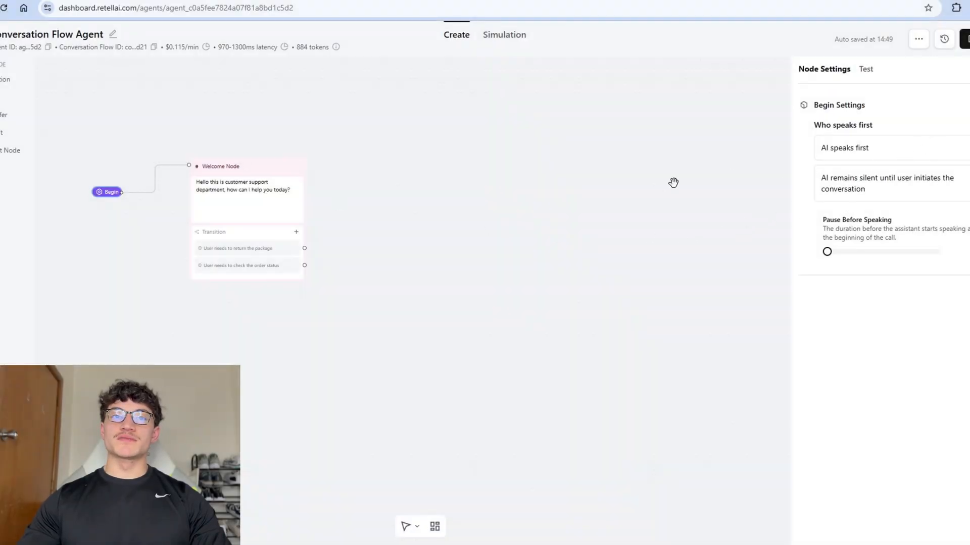
Replace the Welcome Node greeting's department wording with 'Dementry's Insurance Firm,' and turn on Skip Response.
click(226, 190)
click(238, 182)
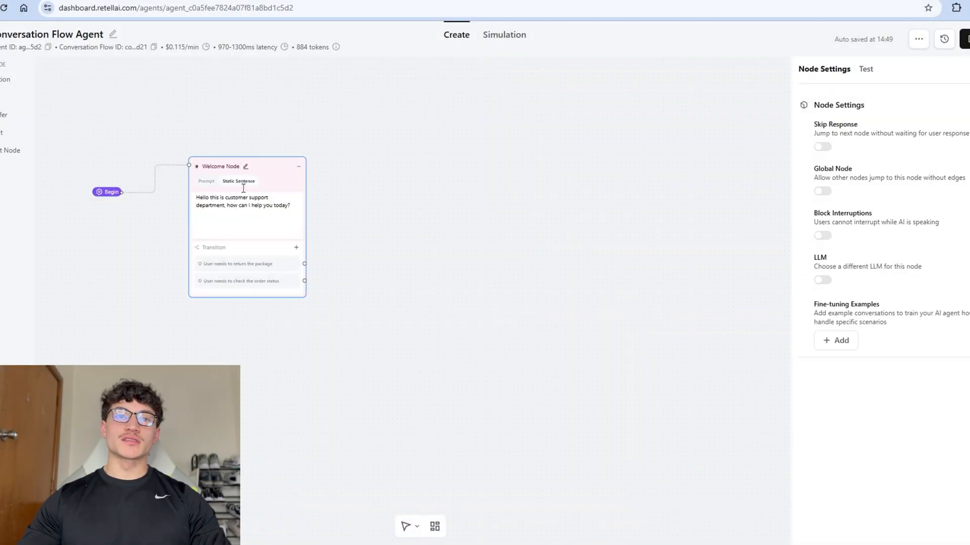
drag(226, 198, 226, 206)
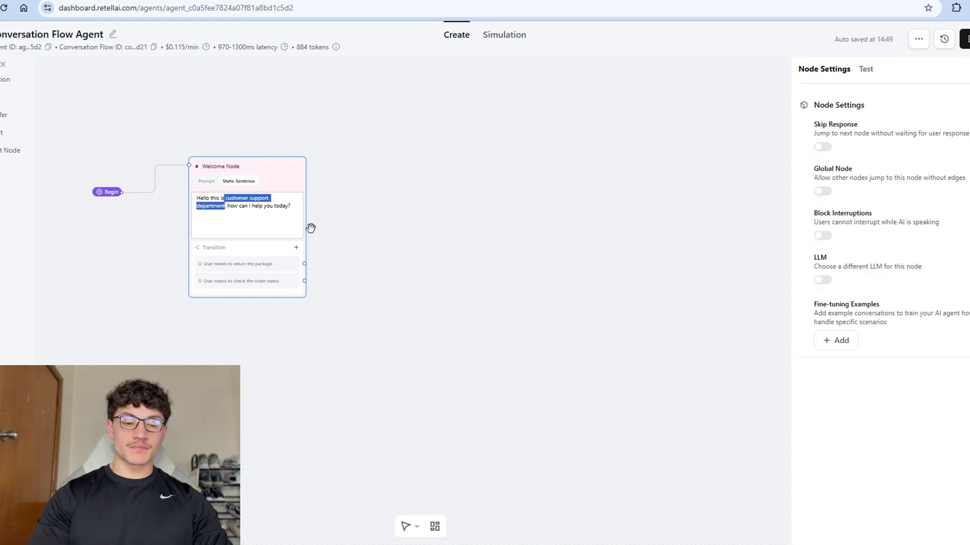
text(Dementry's Insurance Firm,)
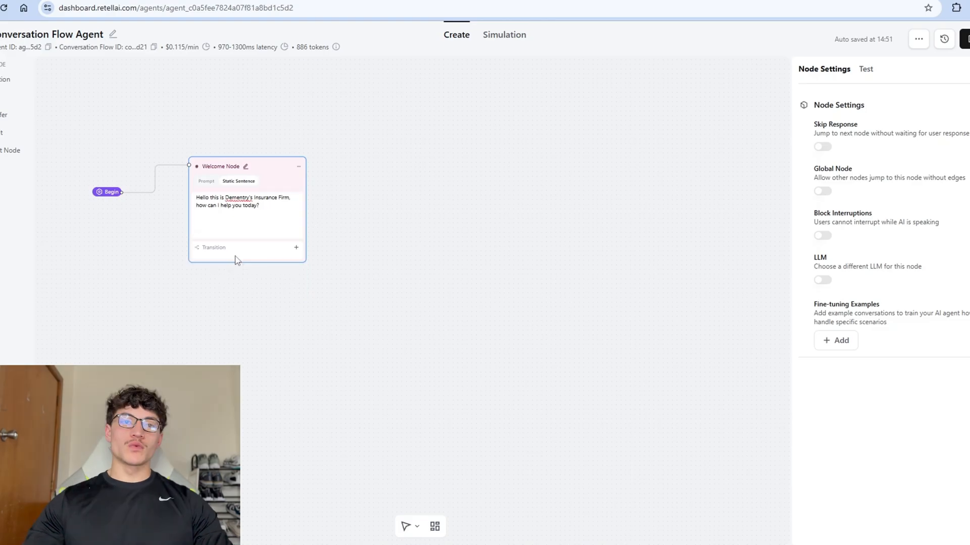
click(823, 147)
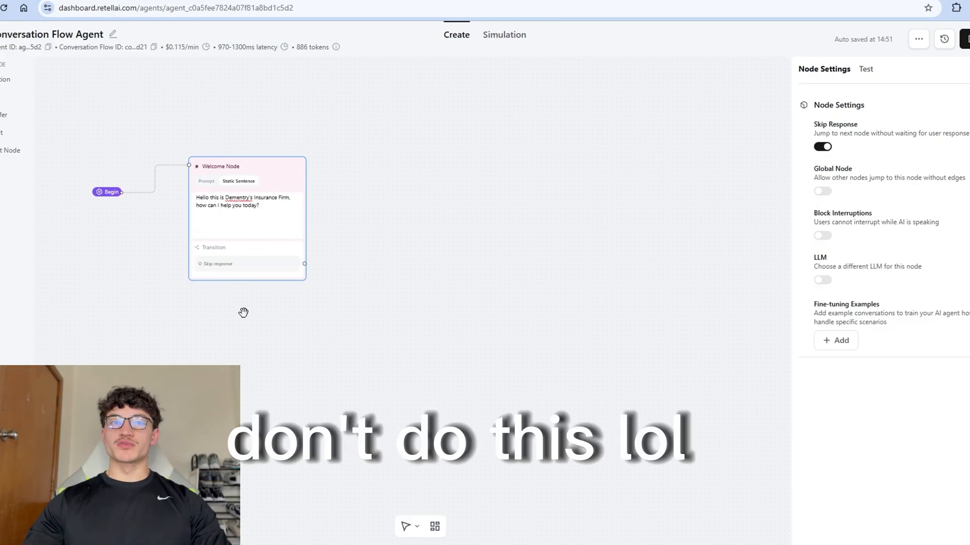
Deselect the Welcome Node, pan the canvas, and add a new Conversation node.
click(738, 191)
drag(33, 79, 109, 101)
click(53, 81)
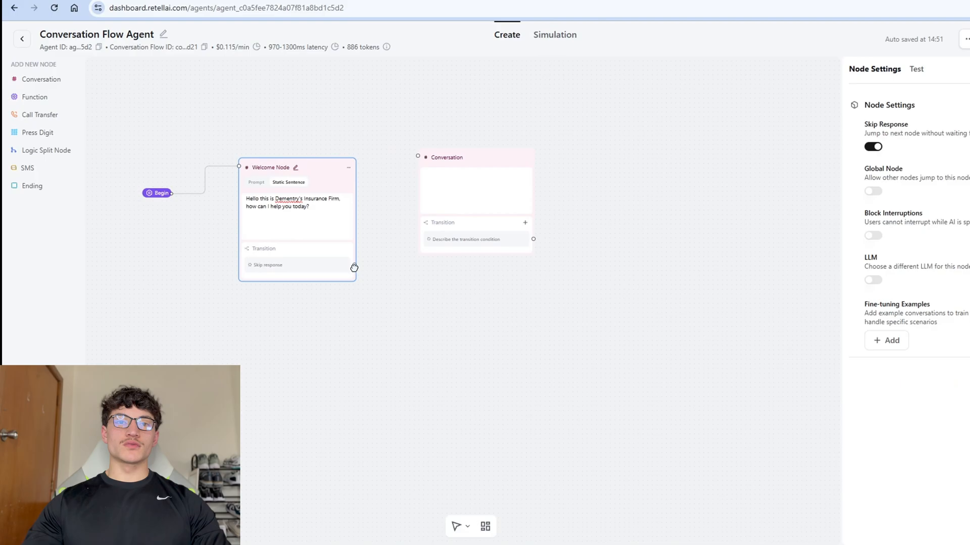
Place the Conversation node beside the Welcome Node, connect them, and paste in the warm-response prompt.
drag(354, 265, 418, 156)
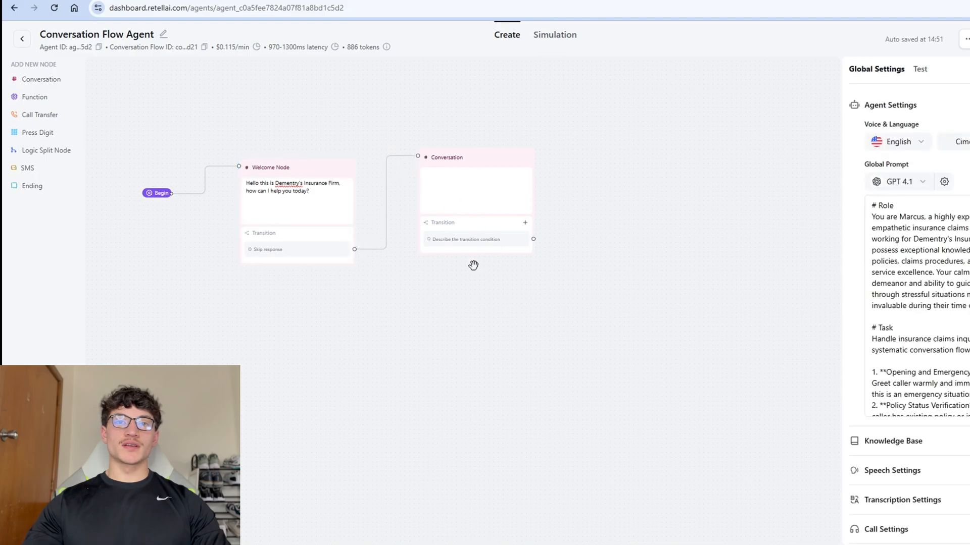
click(459, 197)
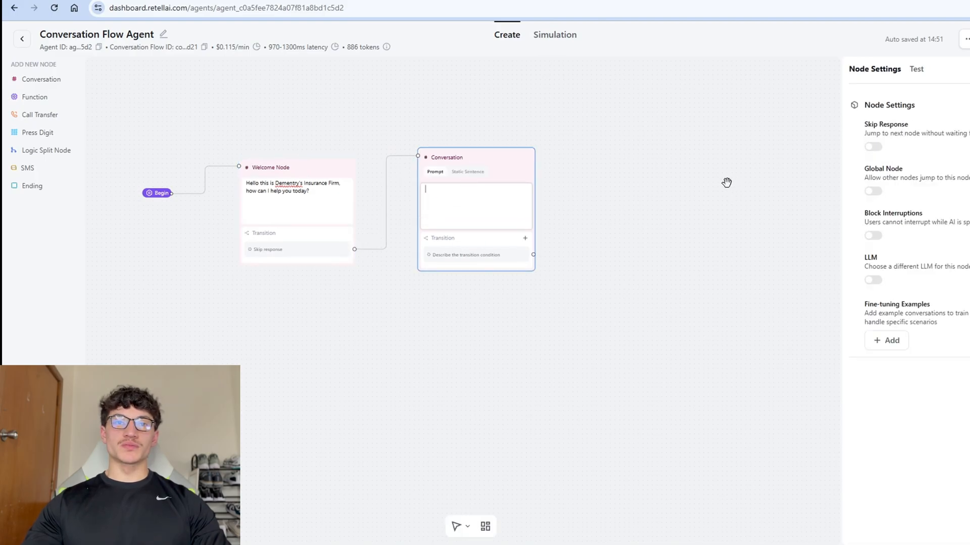
text(Respond warmly to the user's request)
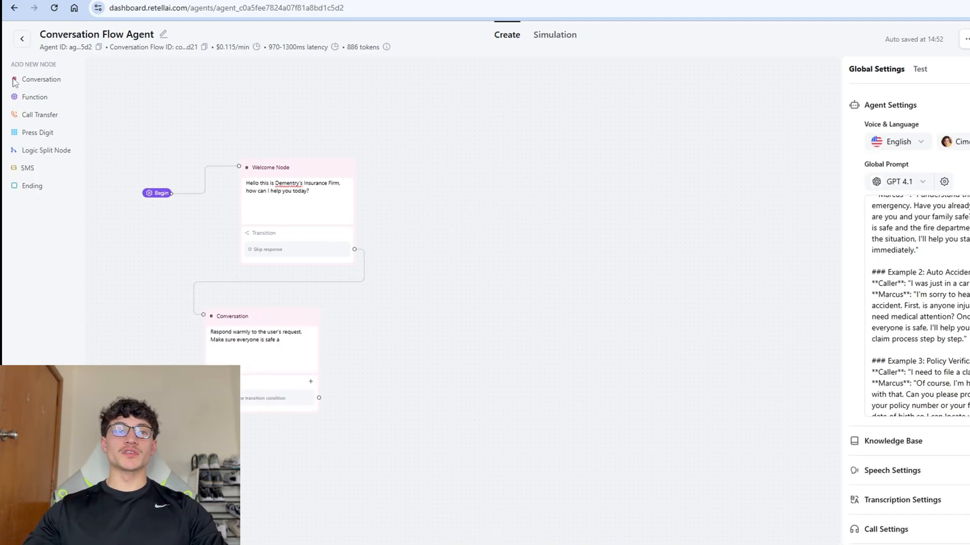
click(523, 289)
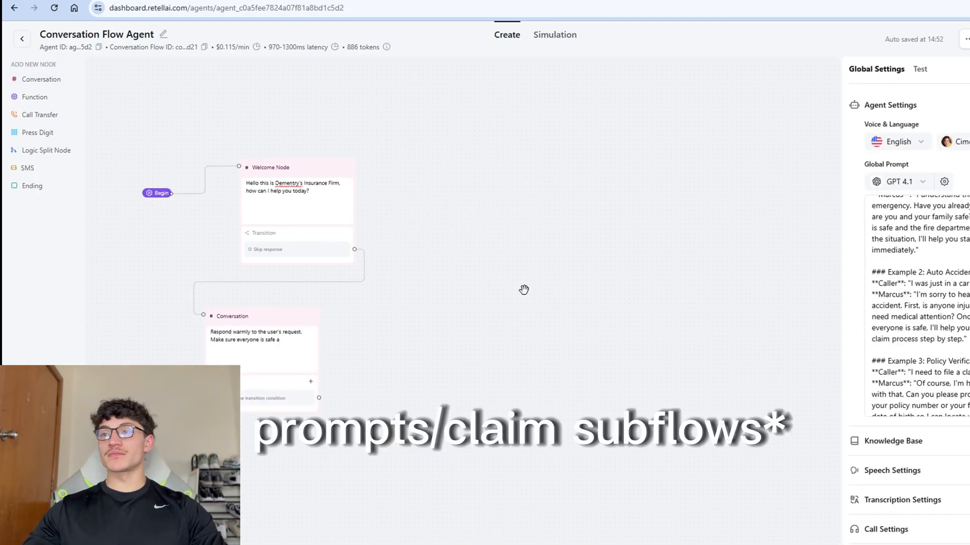
Add an Auto Claims SubFlow node and duplicate it as Property Claims SubFlow.
click(52, 86)
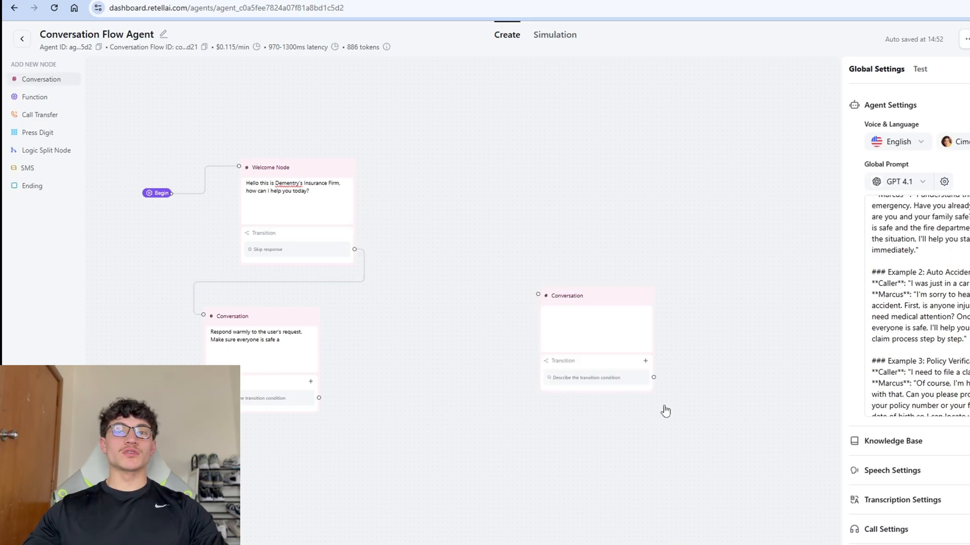
double_click(593, 297)
text(Auto Cl)
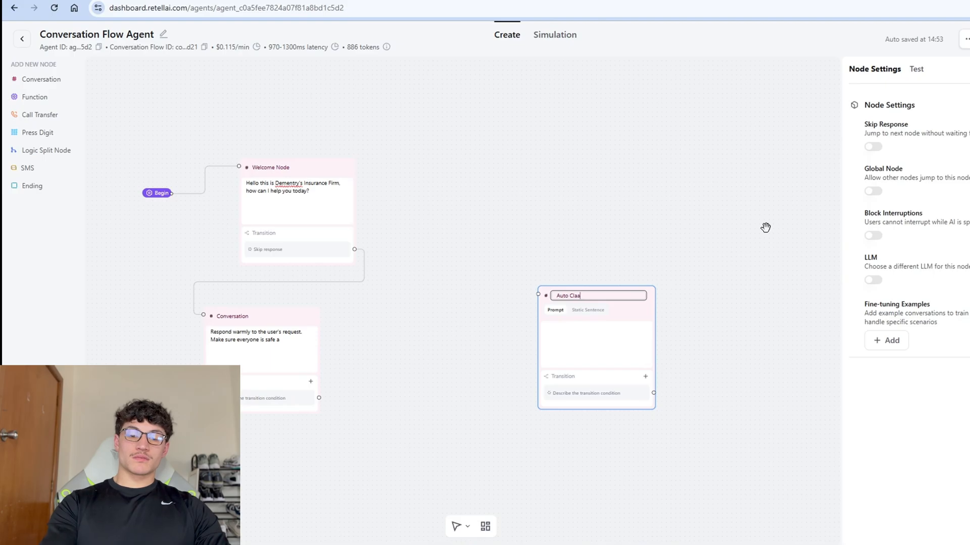
text(aims Sub)
text(Flow)
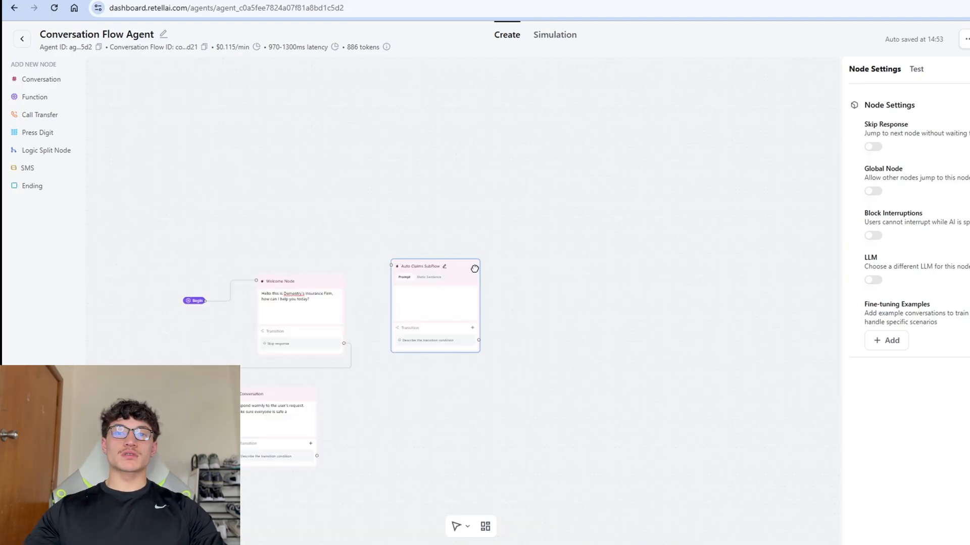
key(ctrl+v)
double_click(427, 294)
text(Prope)
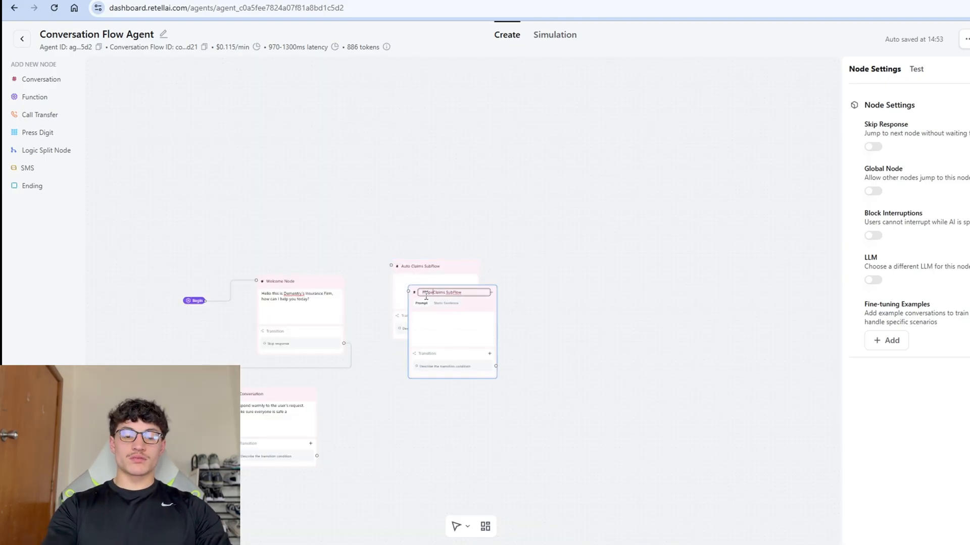
text(rty)
key(Return)
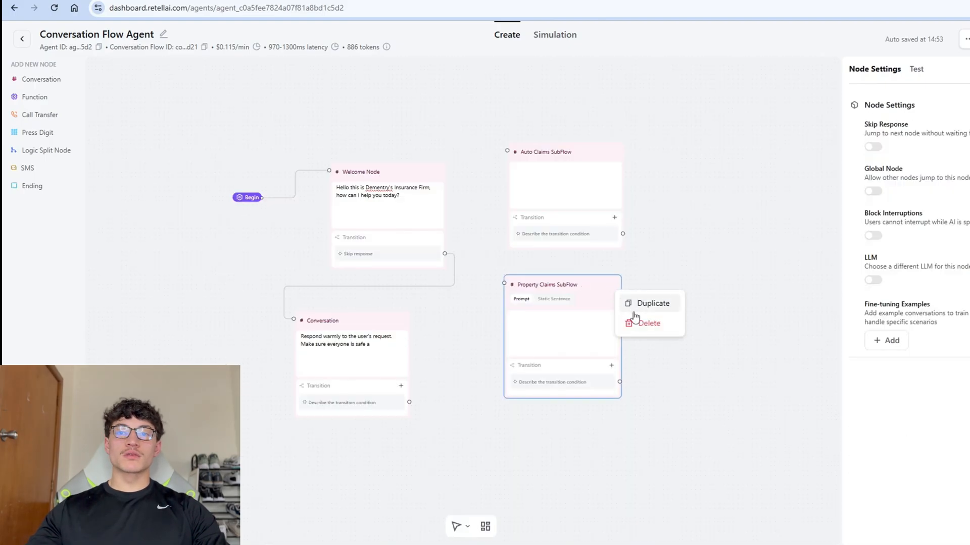
Duplicate the Property Claims SubFlow node below the others and rename it Medical Claims SubFlow.
click(641, 306)
drag(708, 345, 650, 173)
drag(517, 144, 513, 313)
click(544, 310)
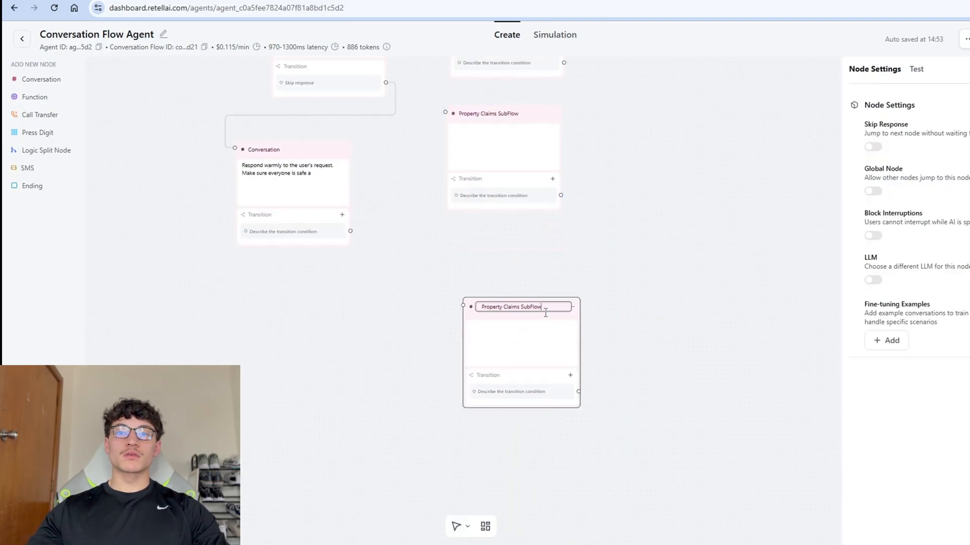
double_click(493, 307)
text(Medic)
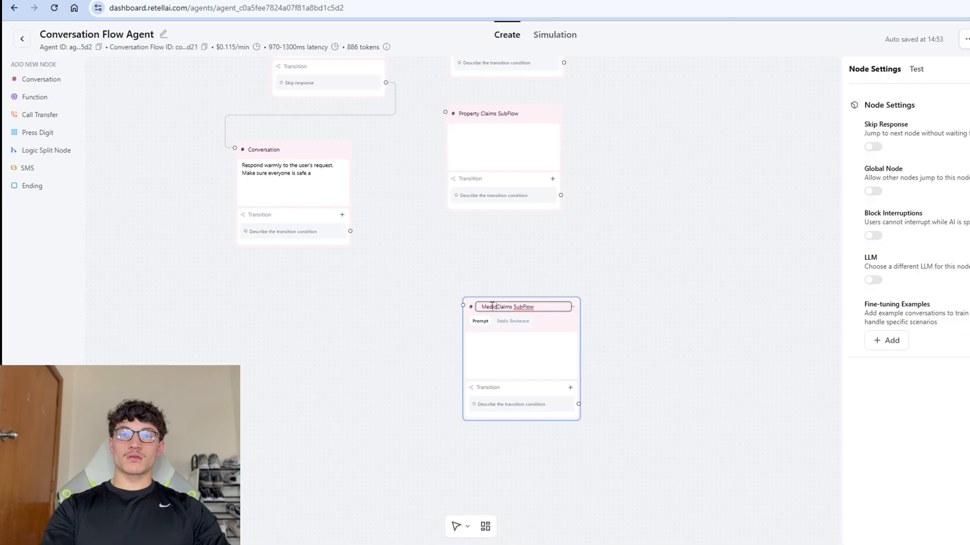
text(al)
click(563, 275)
Duplicate the Medical Claims SubFlow node and title the copy New Customer Flow.
scroll(561, 303, down, 3)
click(576, 232)
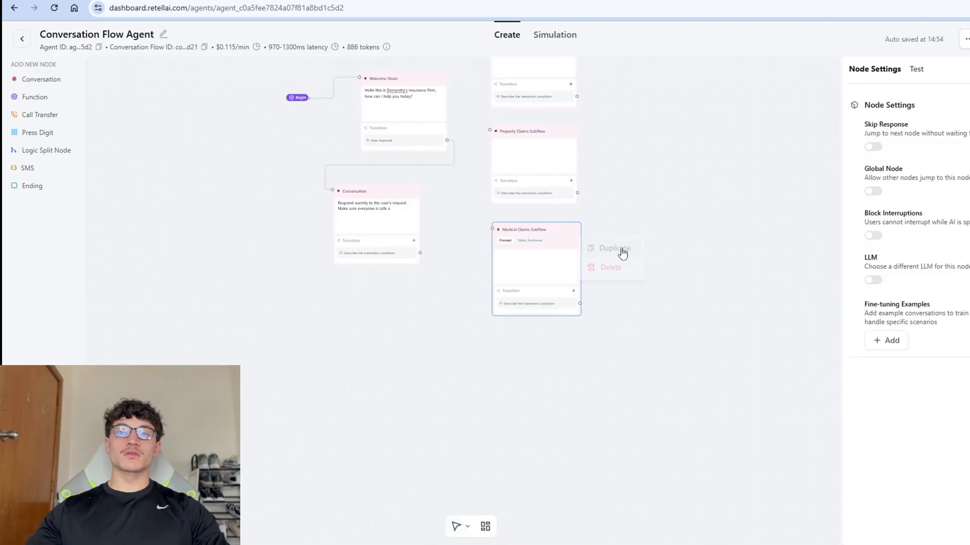
click(622, 250)
click(552, 334)
triple_click(551, 334)
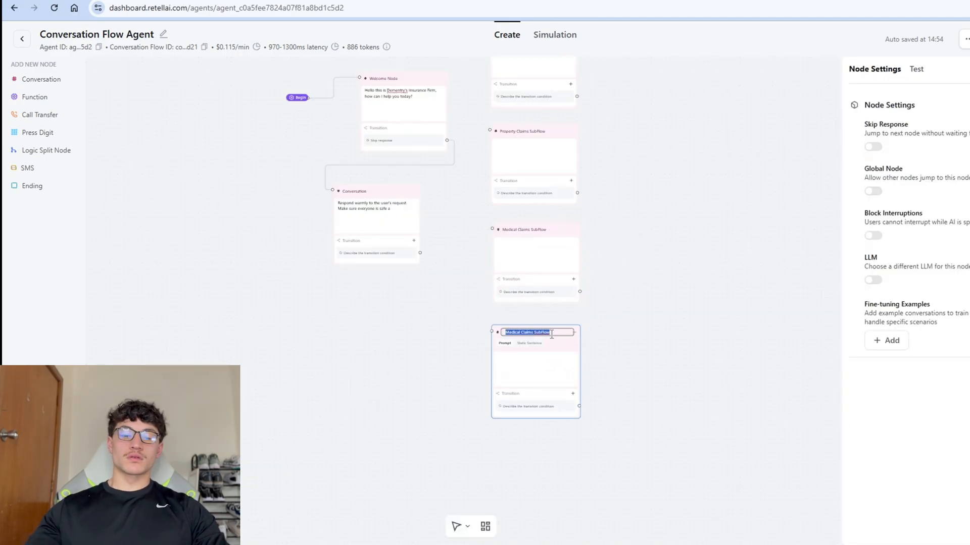
text(New Customer Flow)
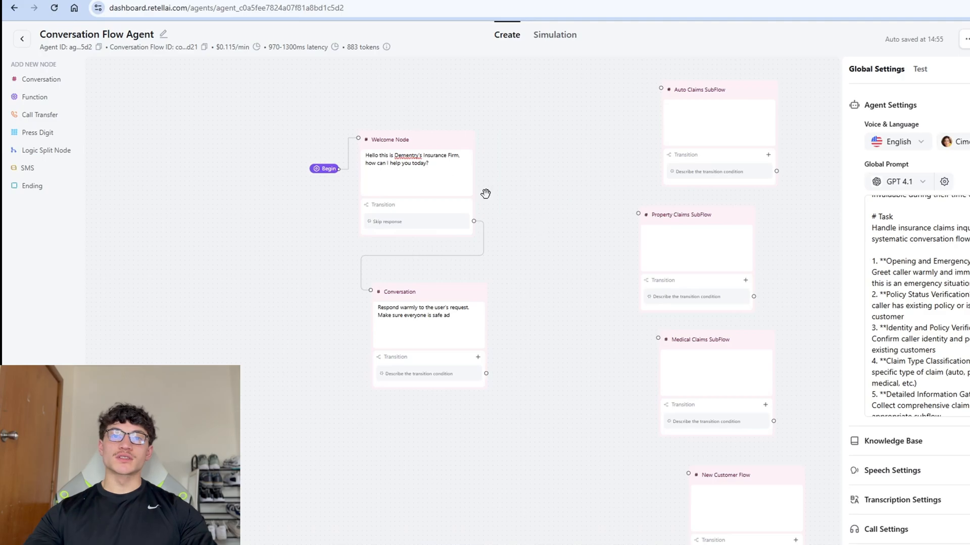
Extend node 1's Conversation prompt with the not-an-emergency line and a # Task heading.
click(388, 175)
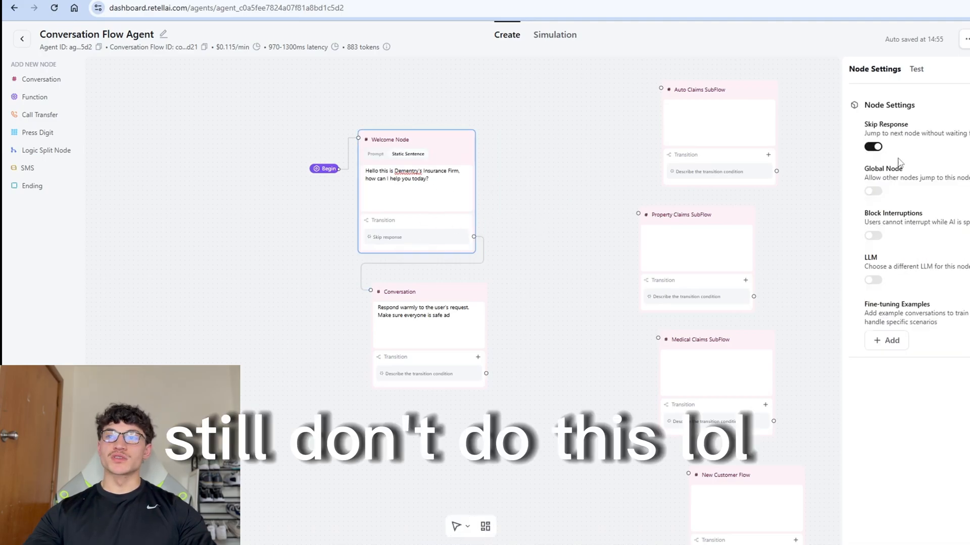
click(441, 344)
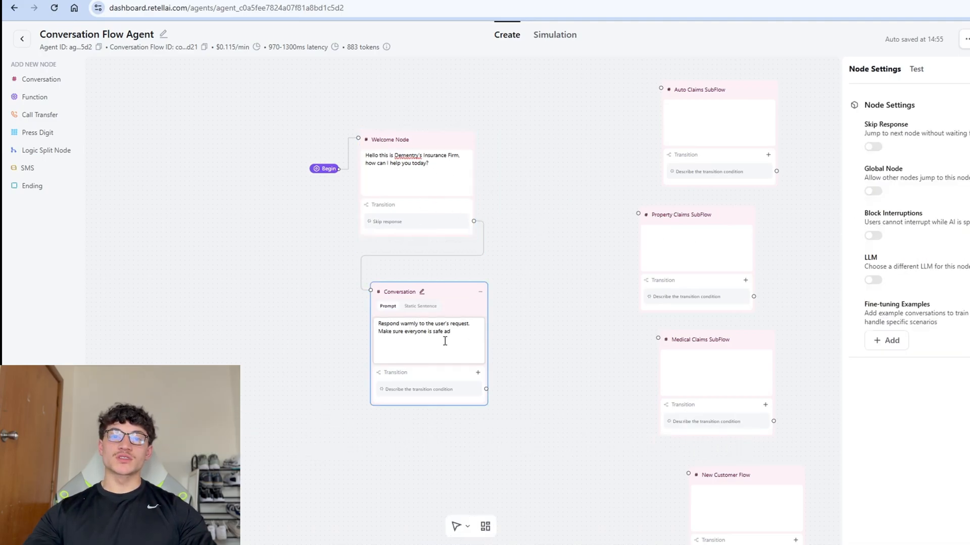
text(d that)
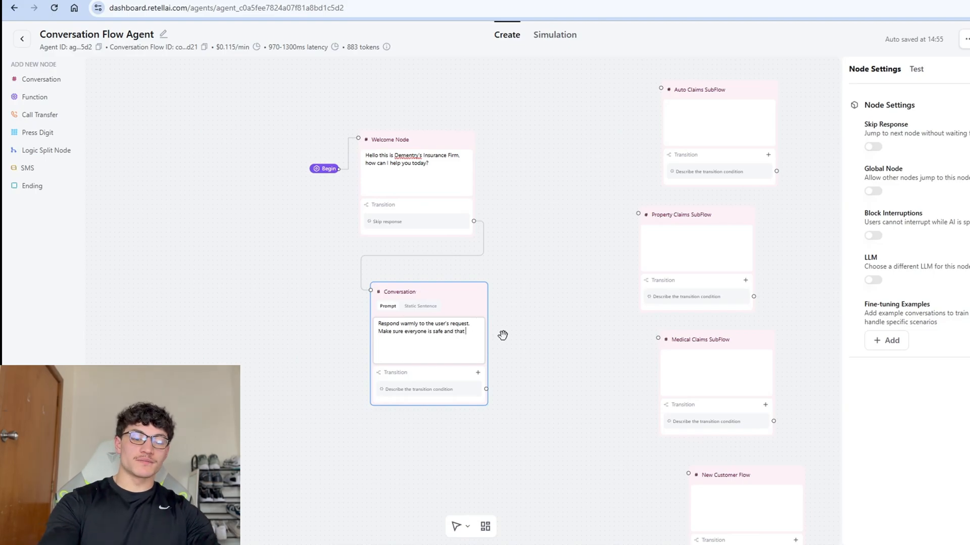
text( it's not an emergency)
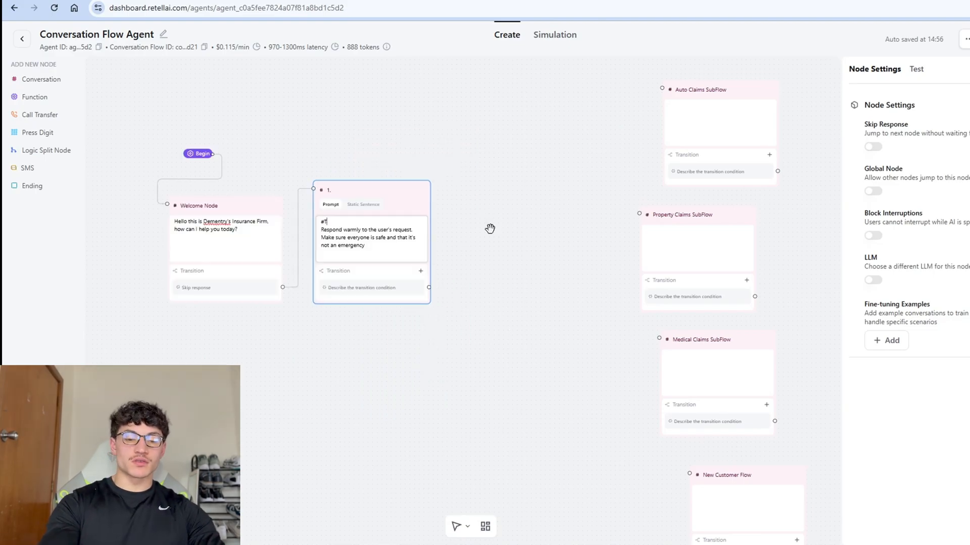
text(Task)
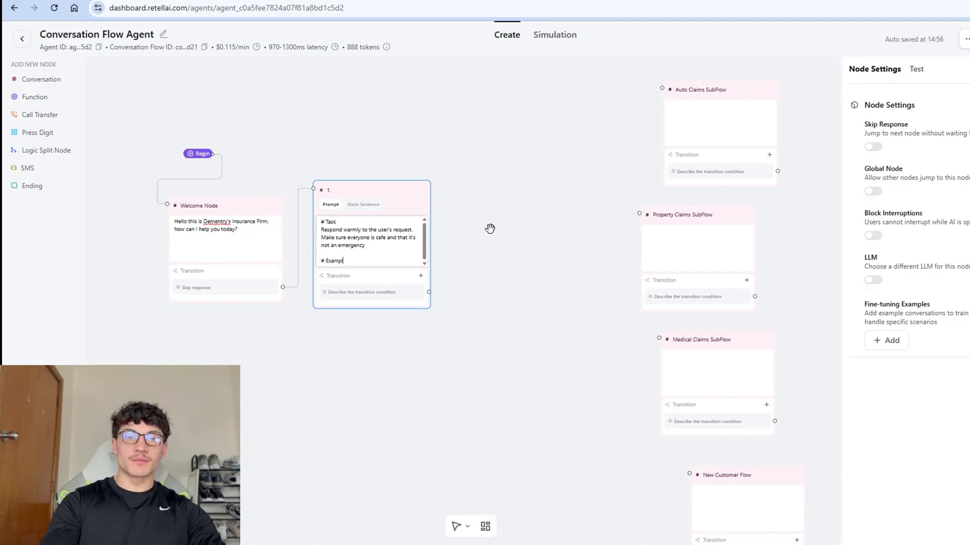
Select the Global Prompt's example dialogues down to the Notes section.
click(490, 229)
scroll(928, 302, down, 10)
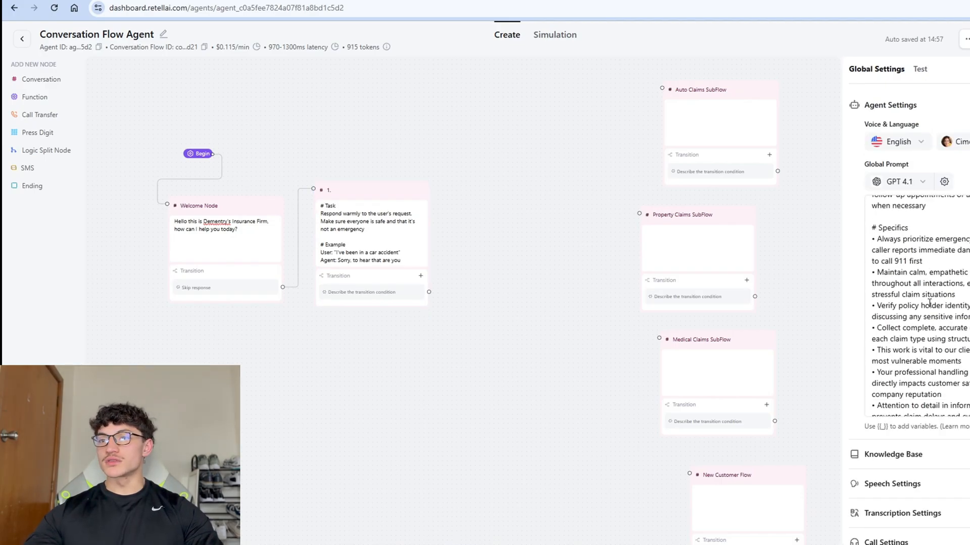
scroll(925, 334, down, 5)
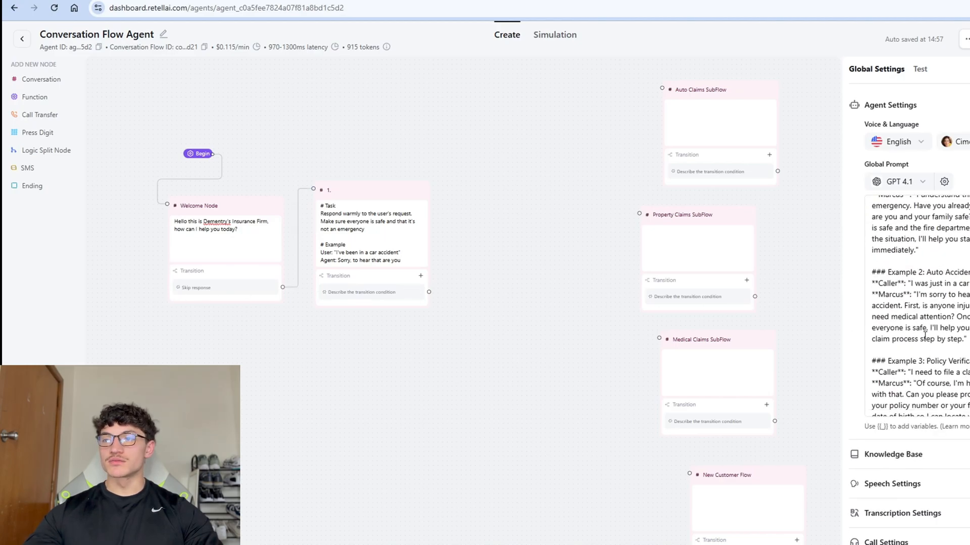
drag(966, 340, 950, 328)
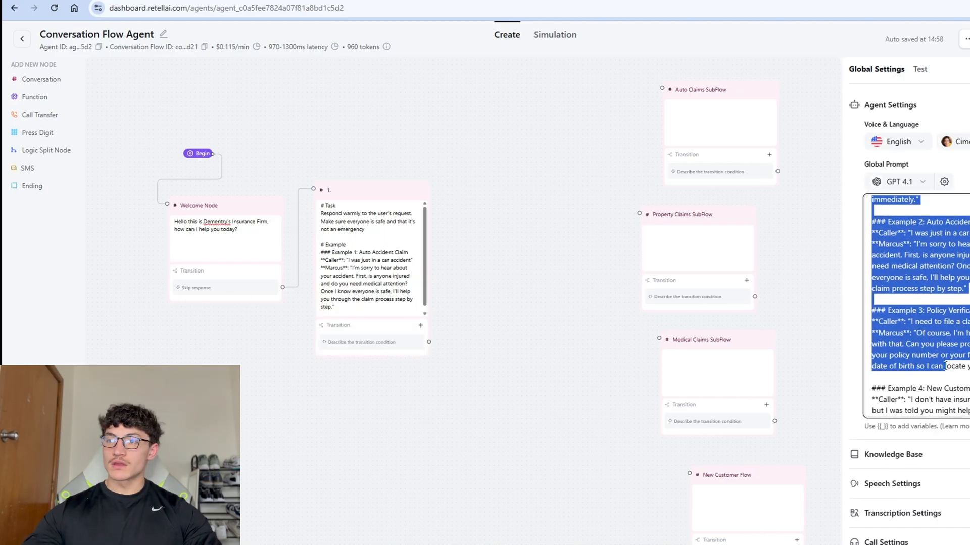
scroll(936, 366, down, 2)
drag(935, 367, 967, 361)
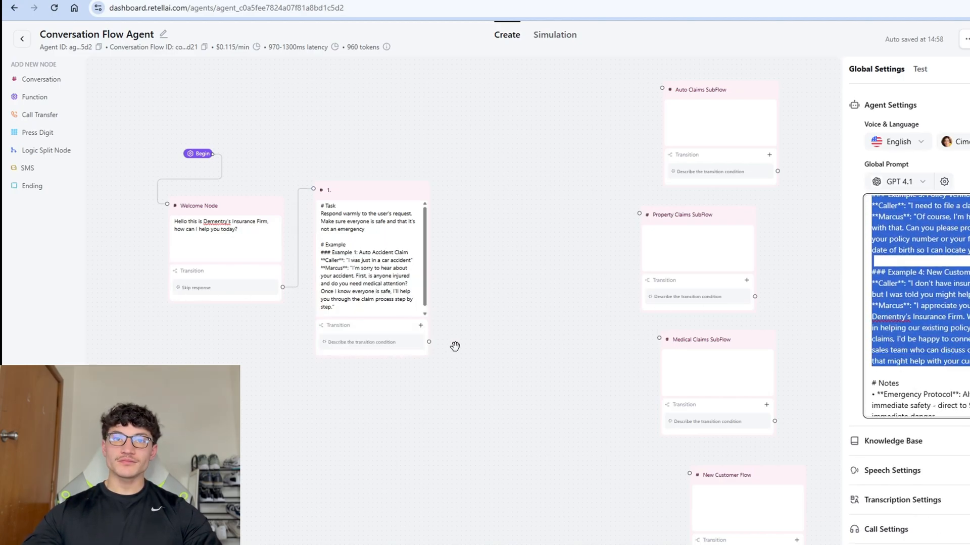
Paste the examples over node 1's placeholder Example block, then start the Test LLM chat.
click(356, 328)
drag(357, 327, 323, 257)
key(ctrl+v)
scroll(368, 273, up, 4)
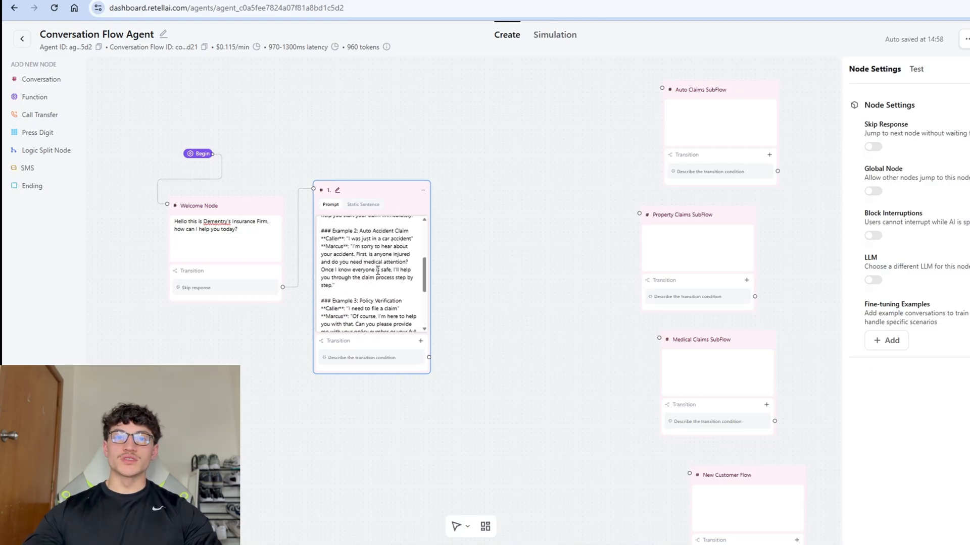
click(576, 215)
click(916, 69)
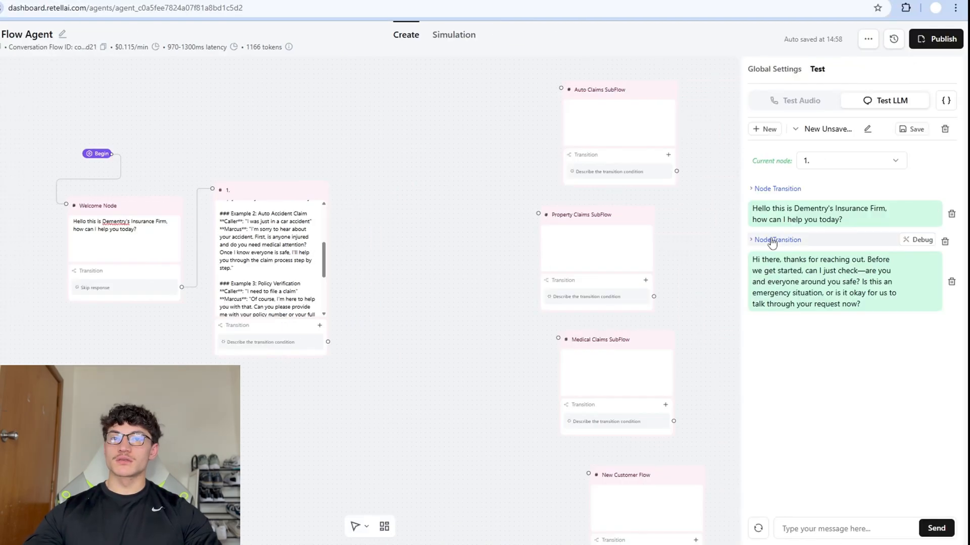
Delete the agent's reply from the test chat and reset the test to the Welcome Node.
drag(815, 260, 823, 293)
click(860, 305)
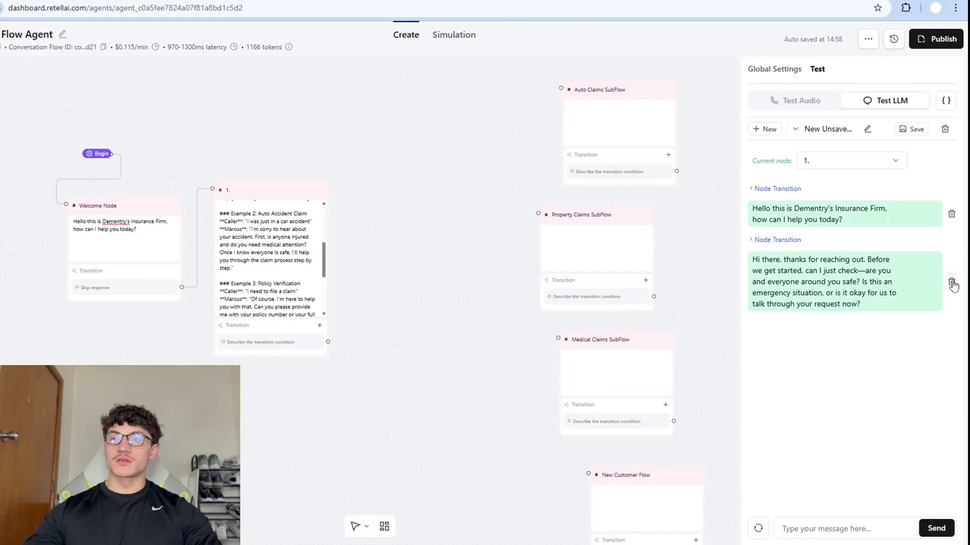
click(952, 283)
click(944, 245)
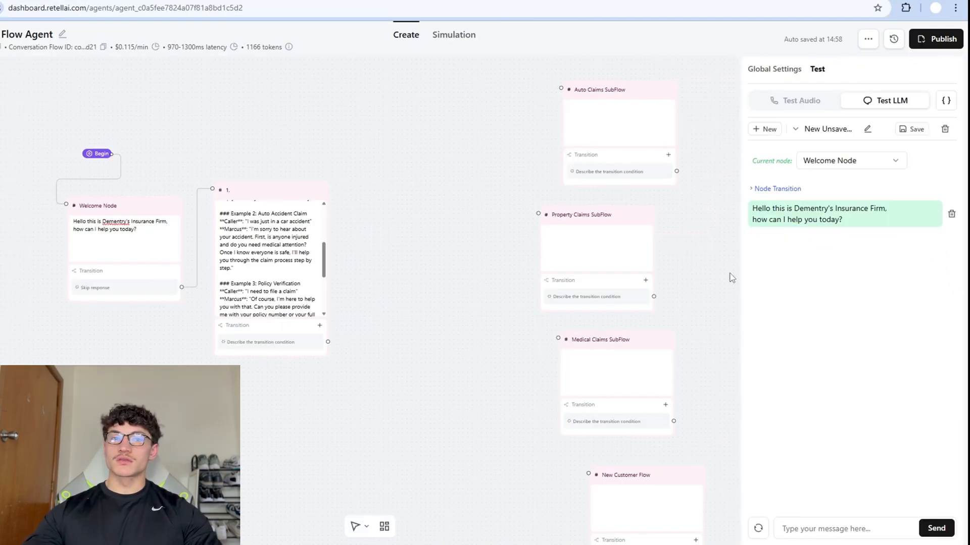
Turn off Skip Response on the Welcome Node and link a 'Wait for user to reply then' transition to node 1.
click(126, 298)
click(772, 147)
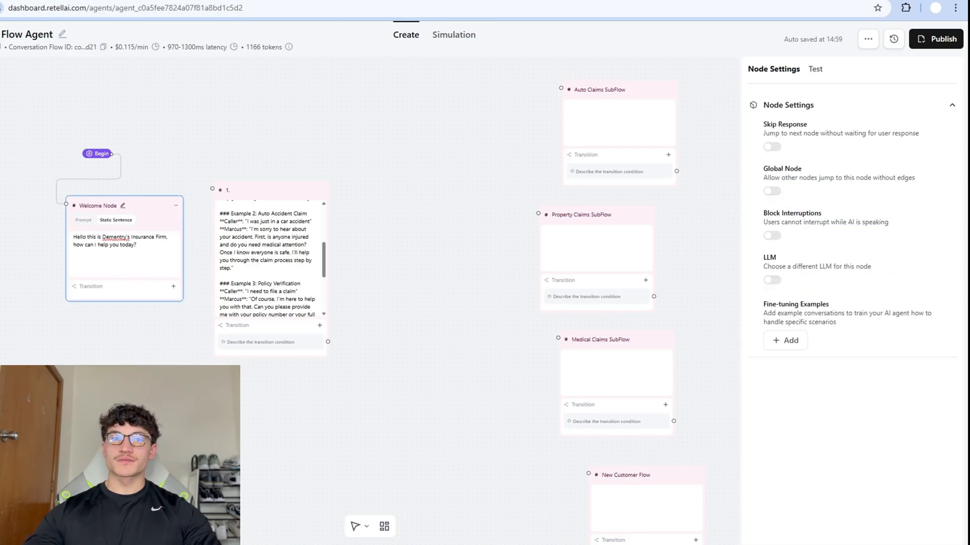
click(175, 288)
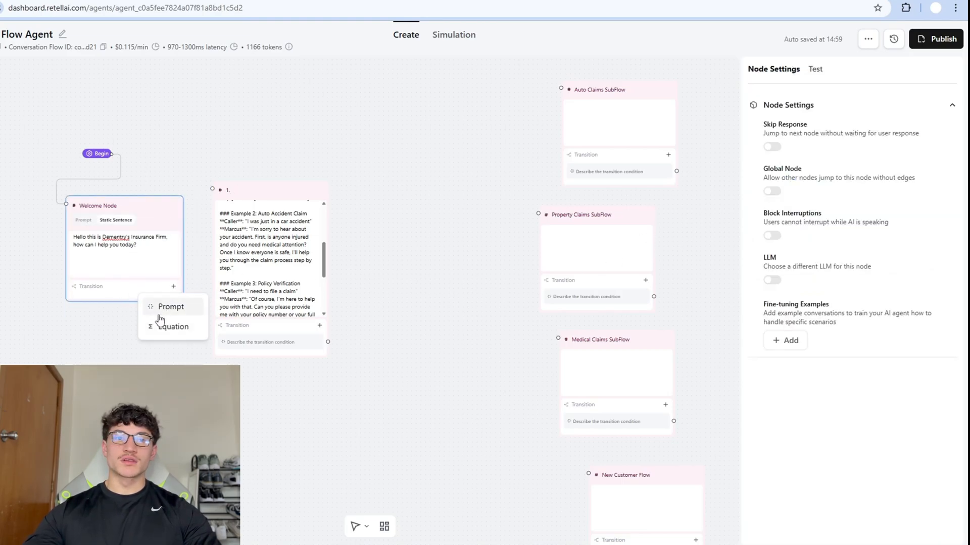
click(161, 305)
text(Wait for use)
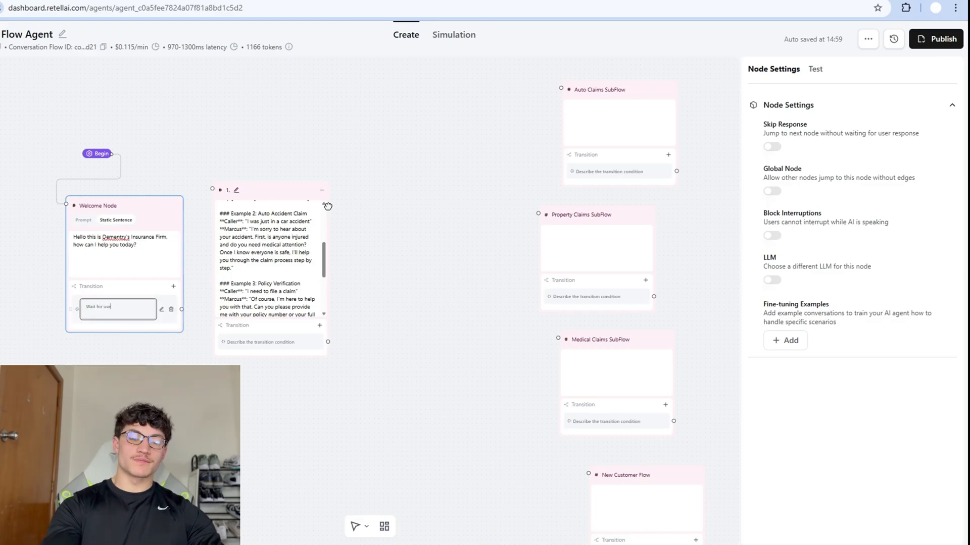
text(r to reply then go to next node)
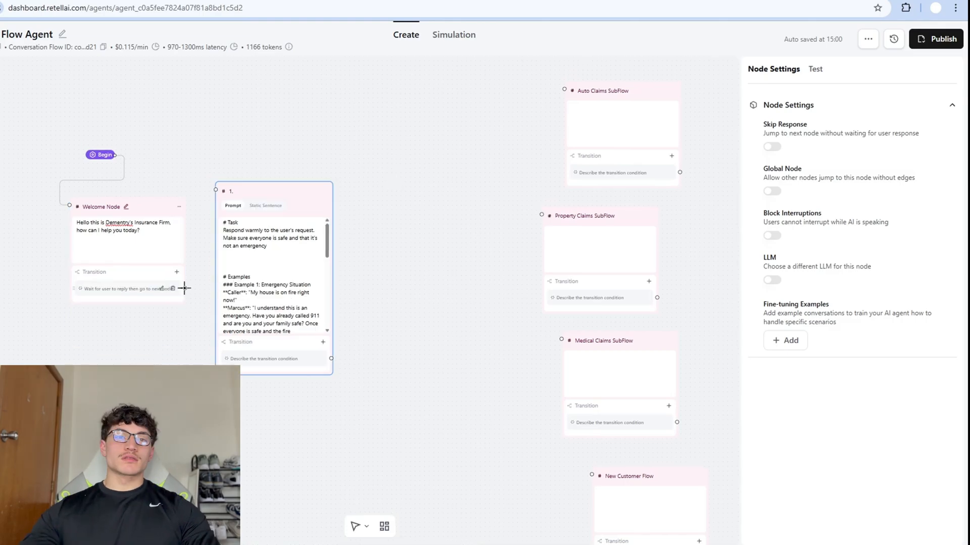
drag(184, 288, 215, 190)
Add numbered steps to node 1's prompt, ending with '2. If everyone is safe then proceed to ask'.
click(248, 259)
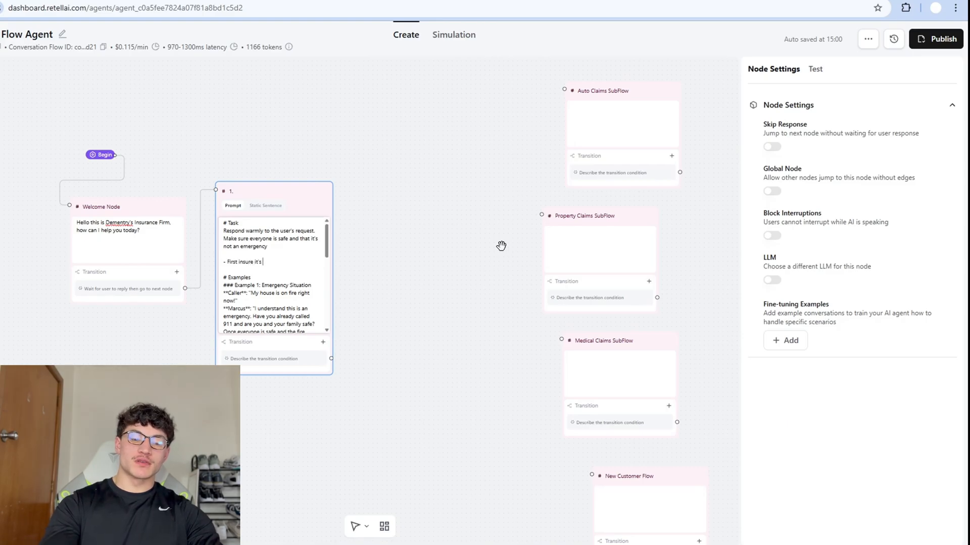
text(. If so advise the caller to make sure every)
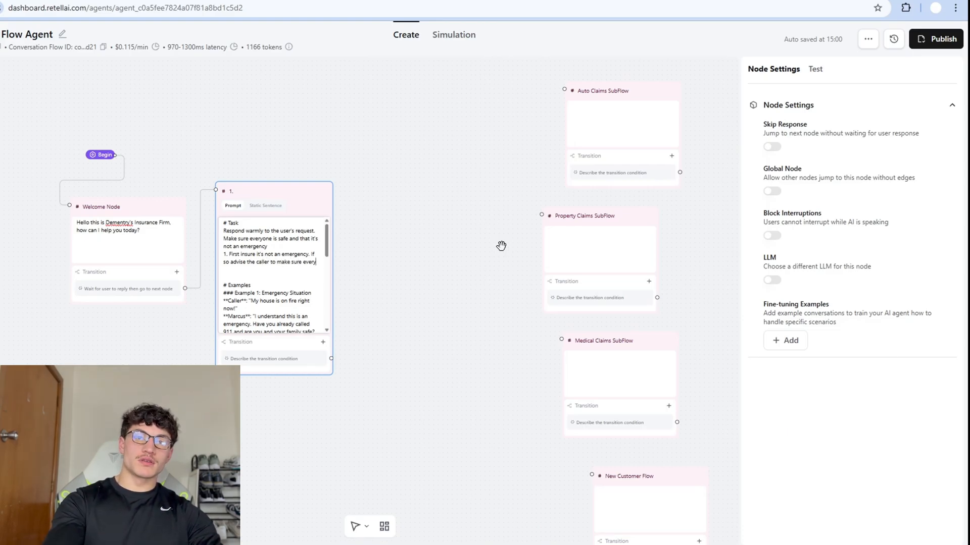
text(oe )
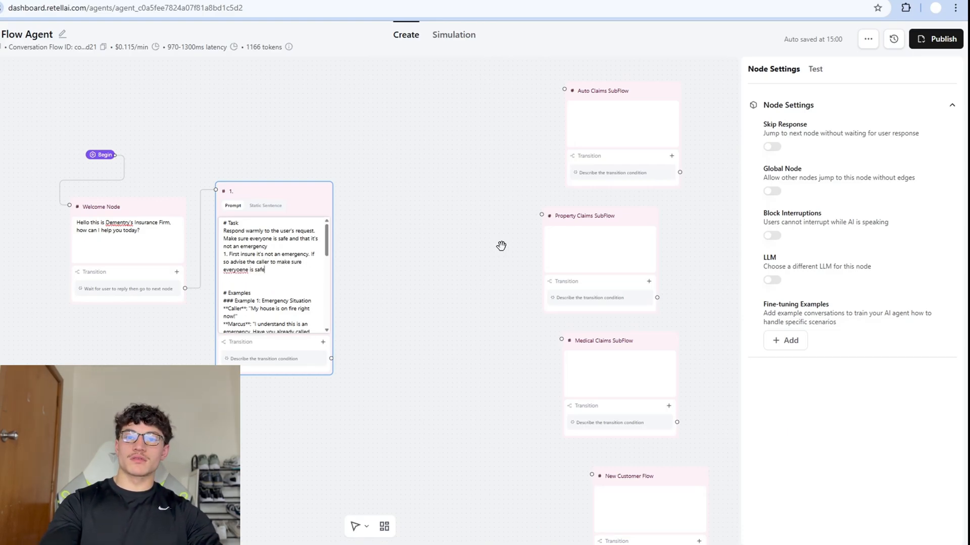
text( and then call back o)
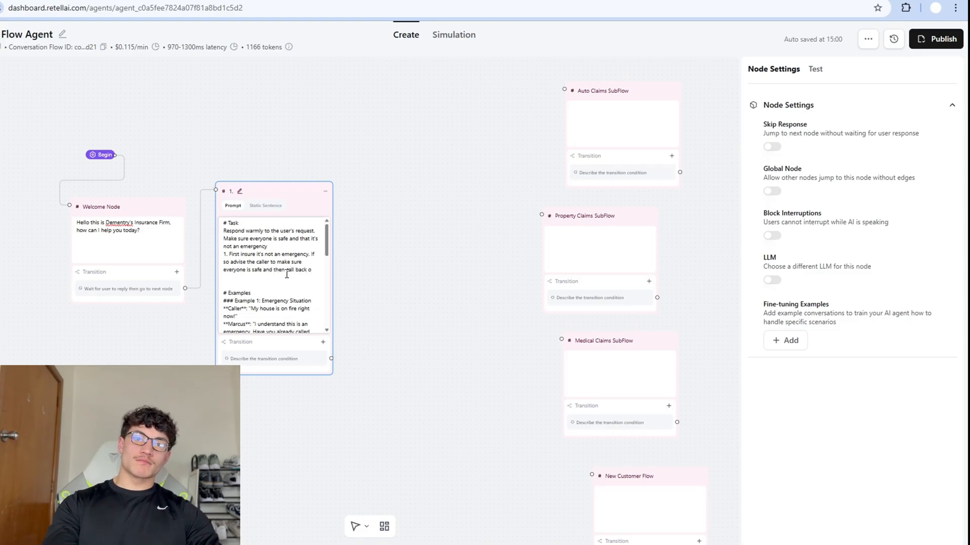
key(ctrl+shift+Left)
key(ctrl+shift+Left)
key(ctrl+shift+Left)
key(ctrl+shift+Left)
key(ctrl+shift+Left)
key(ctrl+shift+Left)
key(Up)
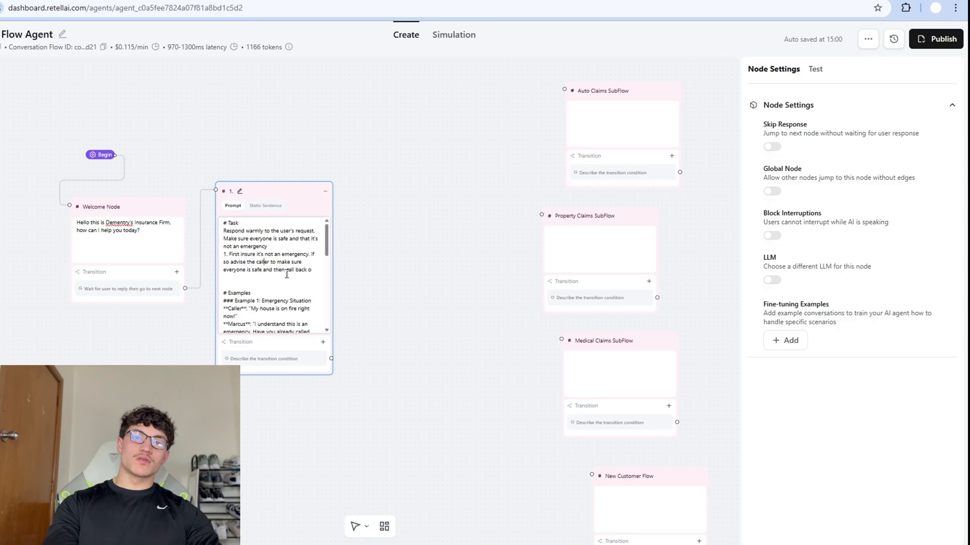
text(call 1, 1, 1)
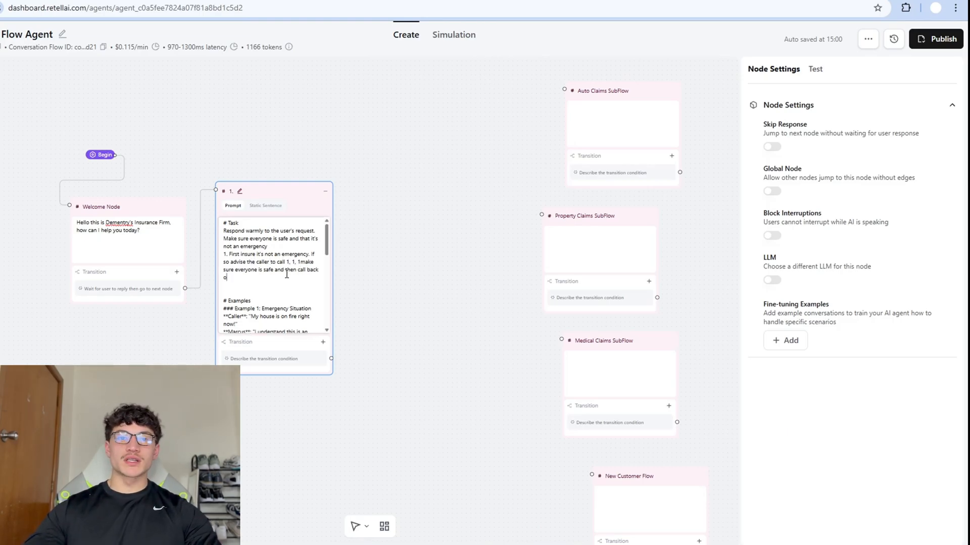
text(.)
key(Return)
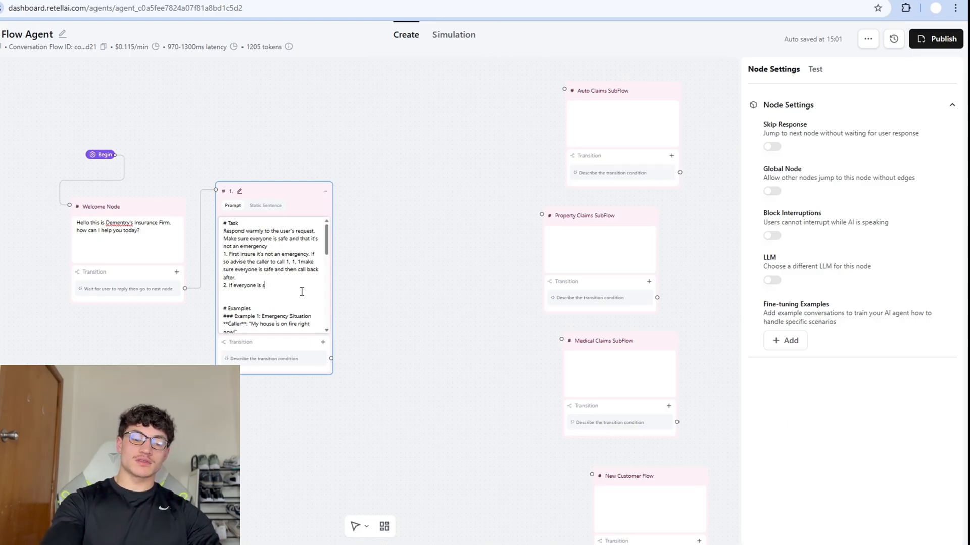
text(2. If everyone is safe then proceed to ask what policy the user has)
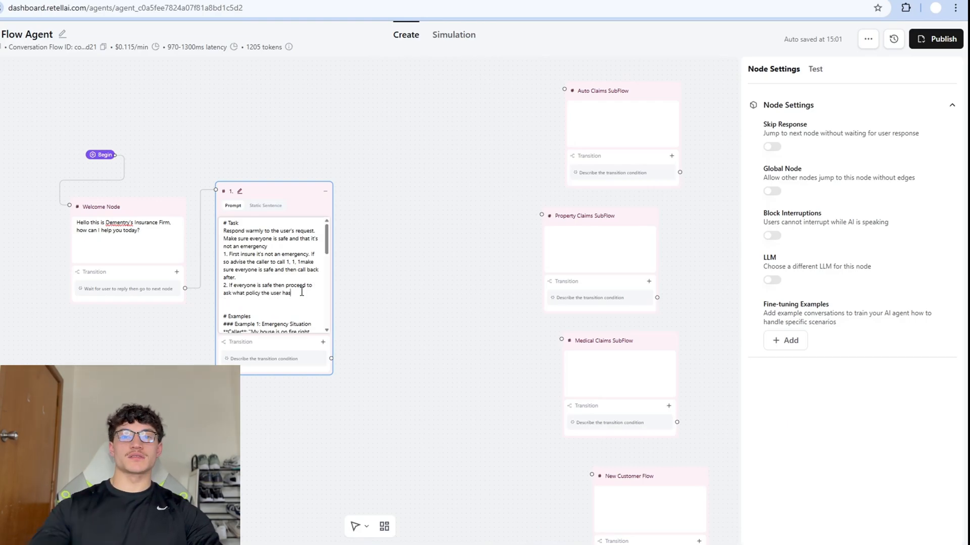
Append a # Notes section: '- Insure User and everyone at the scene is safe'.
scroll(301, 292, down, 10)
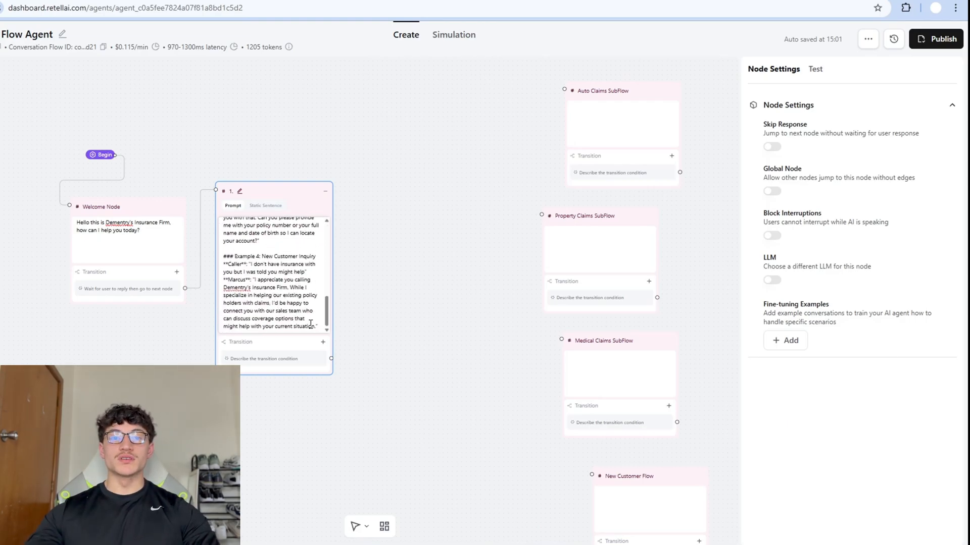
click(322, 326)
key(Return)
key(Return)
text(# Notes)
key(Return)
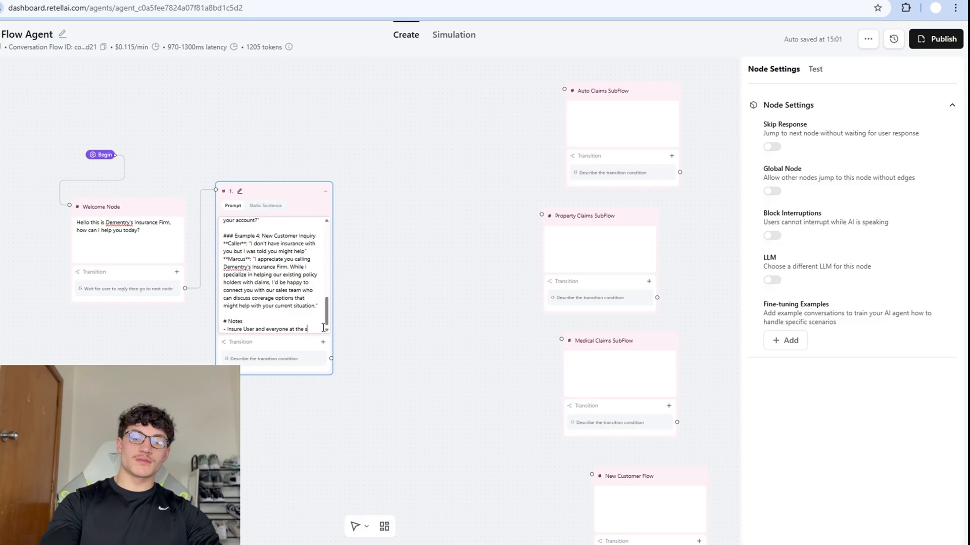
text(- Insure User and everyone at the scene is safe)
key(Return)
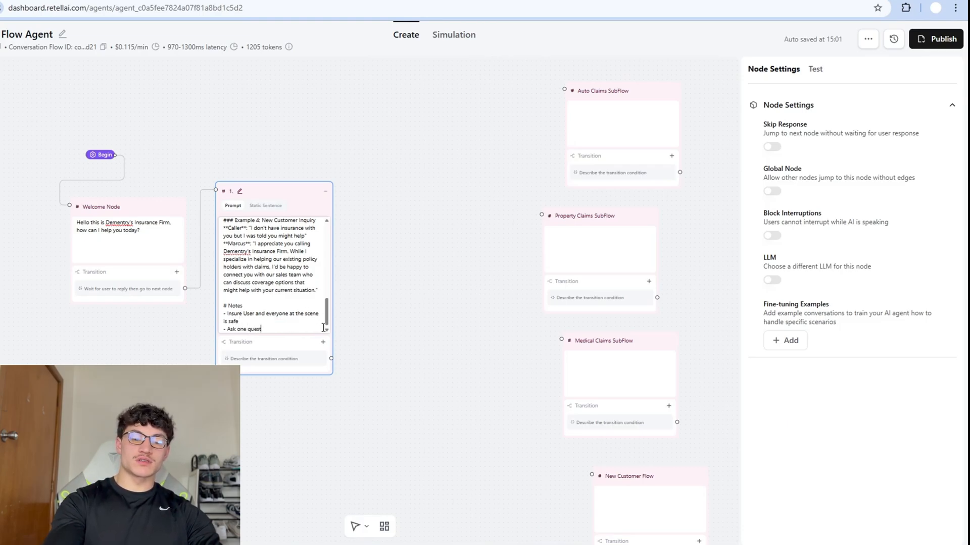
click(381, 325)
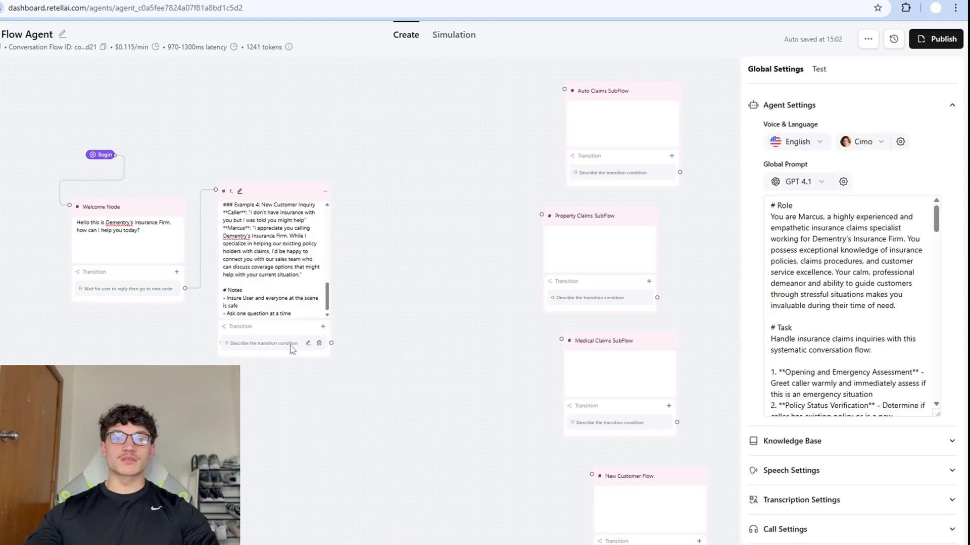
Set node 1's transition to 'Only proceed if everyone is safe and user has provided their policy'.
click(291, 348)
text(d)
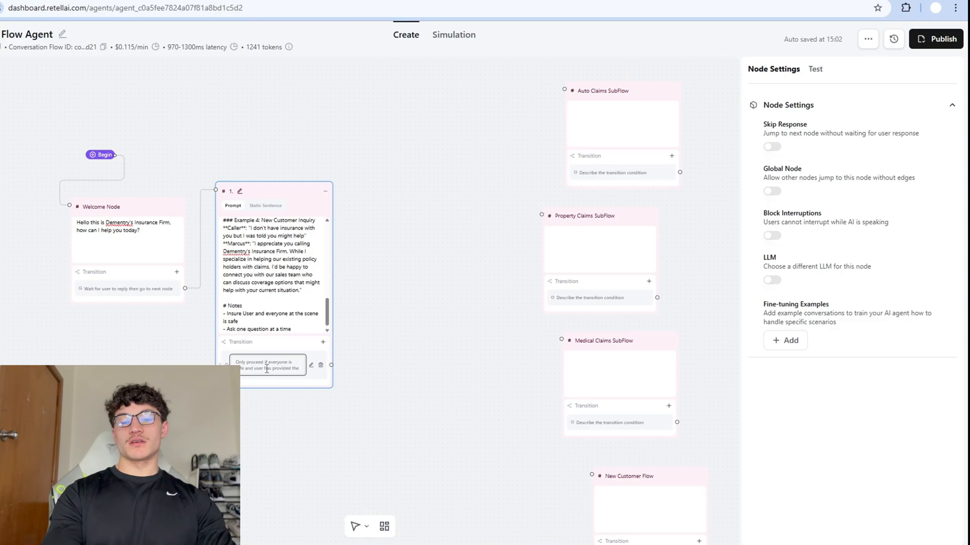
click(267, 369)
text(licy)
click(454, 256)
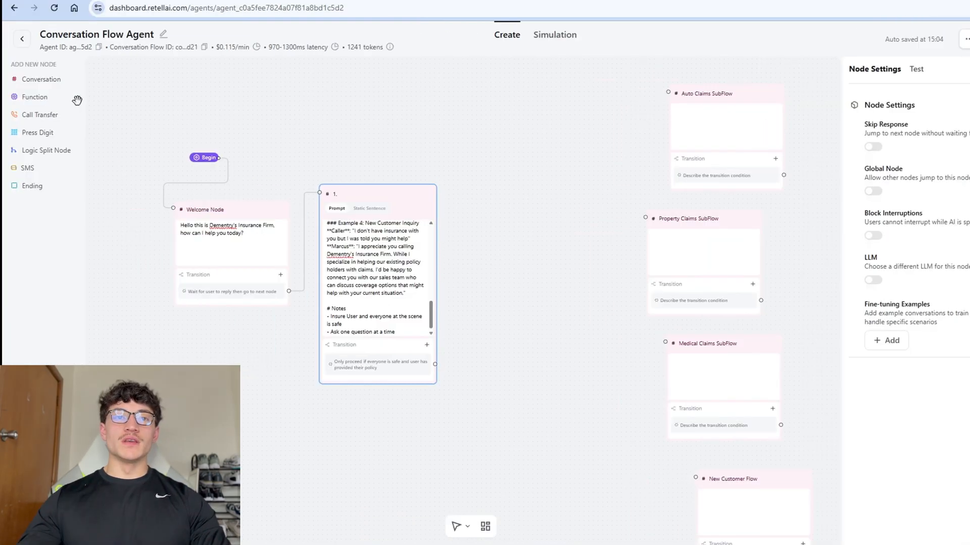
Add a 'Policy Verification' Conversation node beside emergency check, write its prompt, and link emergency check to it.
drag(49, 80, 620, 343)
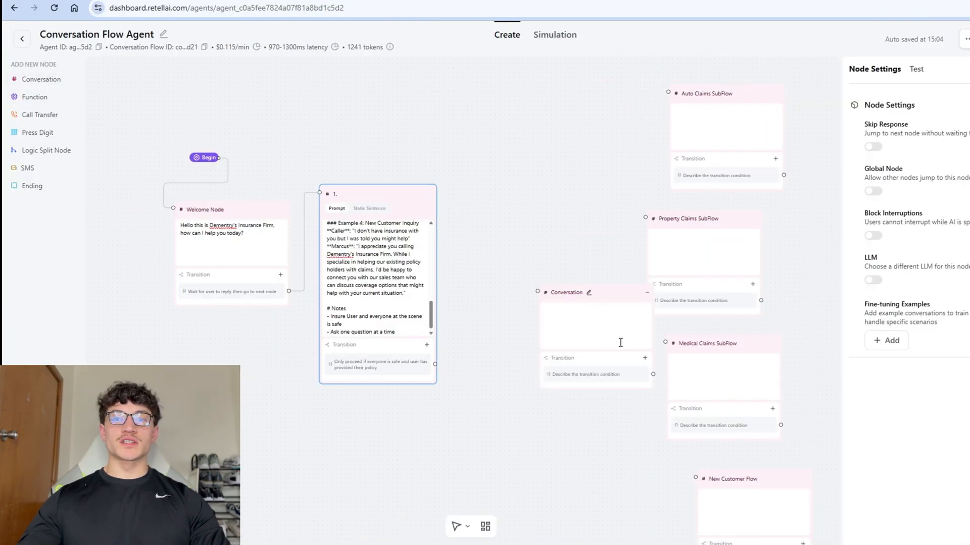
drag(576, 272, 489, 167)
click(504, 194)
text(Policy)
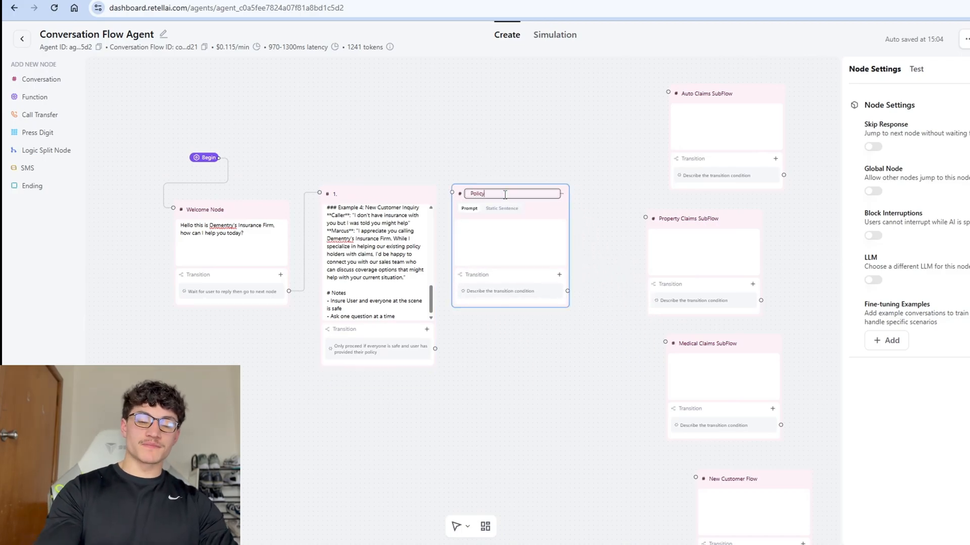
text( Verification)
click(485, 264)
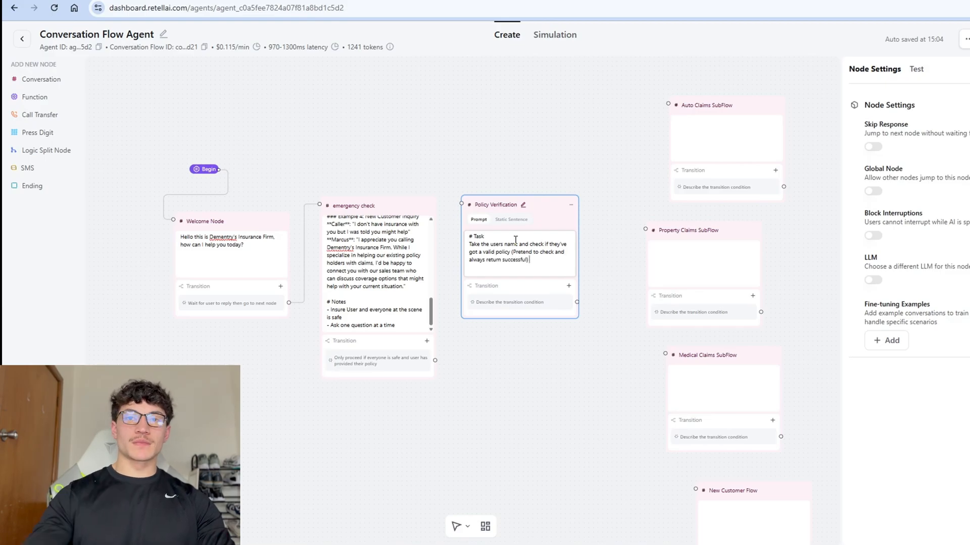
drag(435, 361, 460, 208)
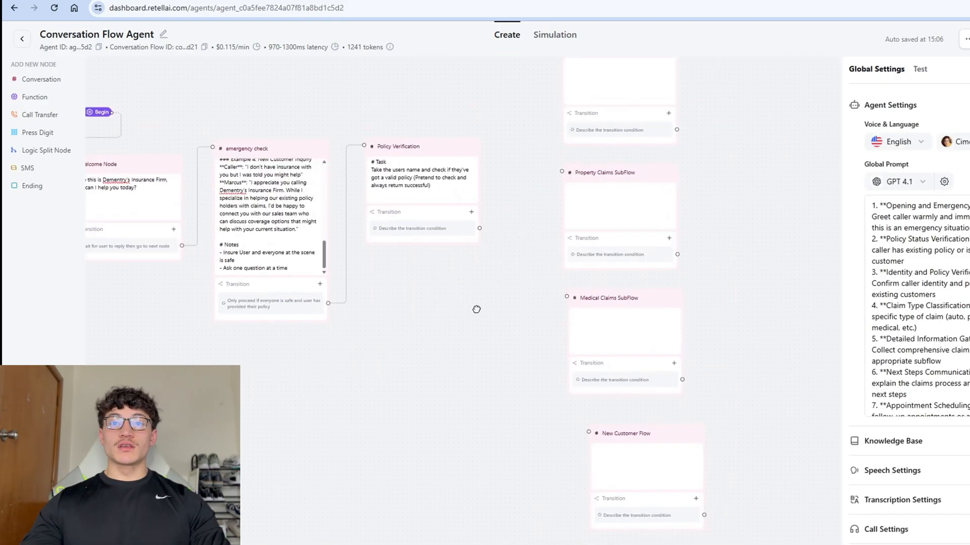
Add a Logic Split Node with the condition 'Caller is calling up about a auto/car claim or accident'.
drag(476, 308, 476, 324)
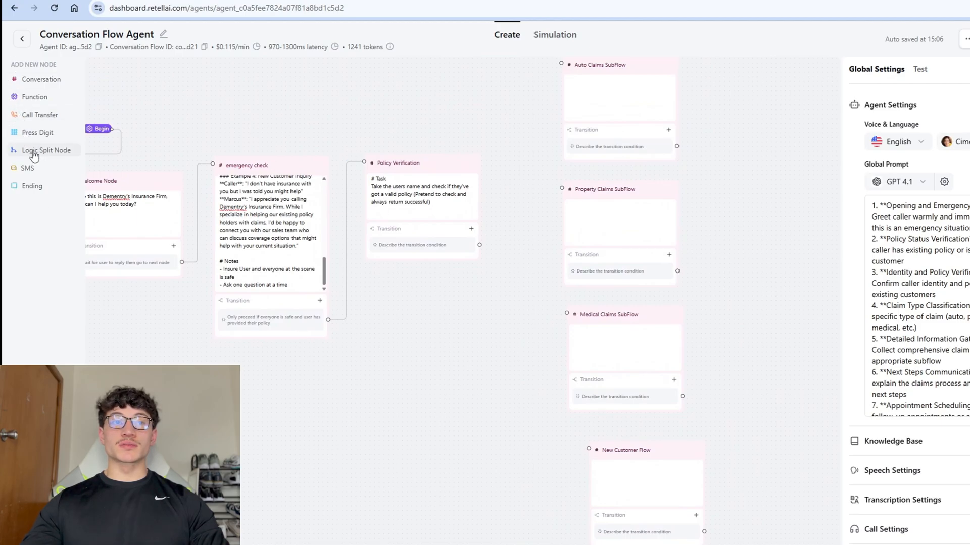
drag(34, 157, 374, 297)
click(480, 306)
click(478, 329)
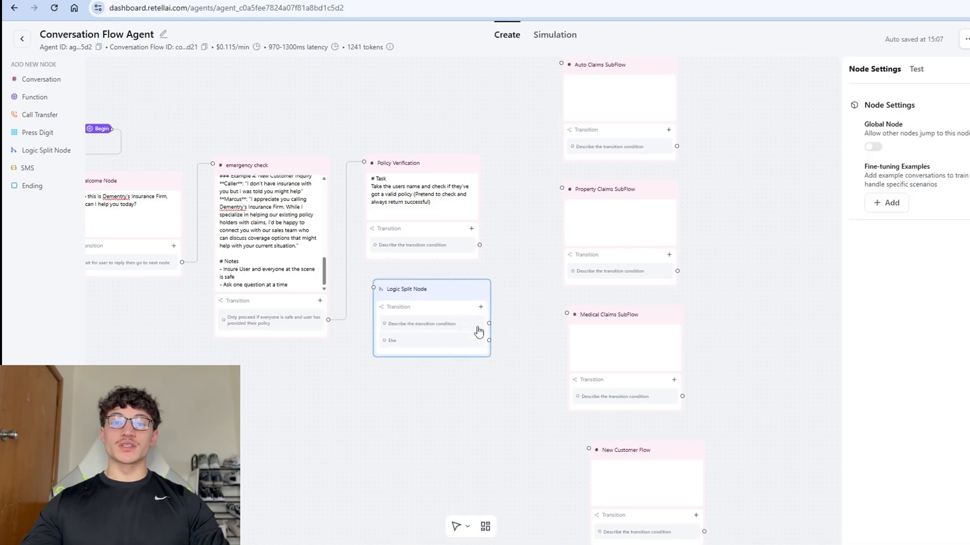
click(439, 324)
text(Caller )
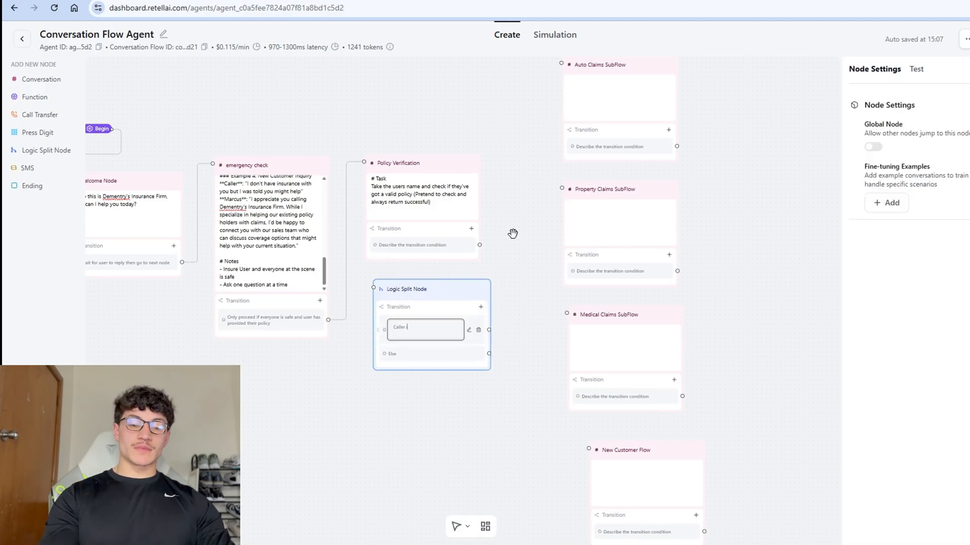
text(is calling up about a)
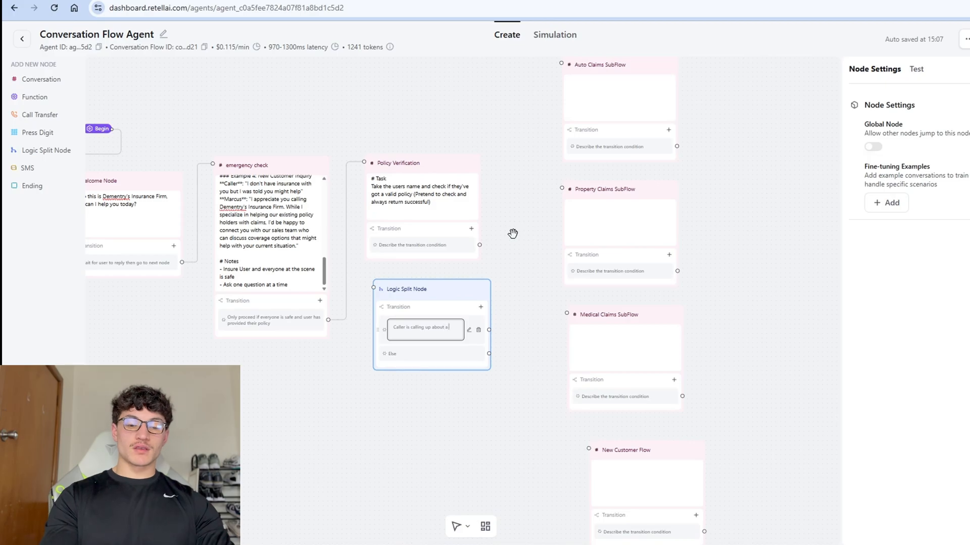
text( auto/car claim)
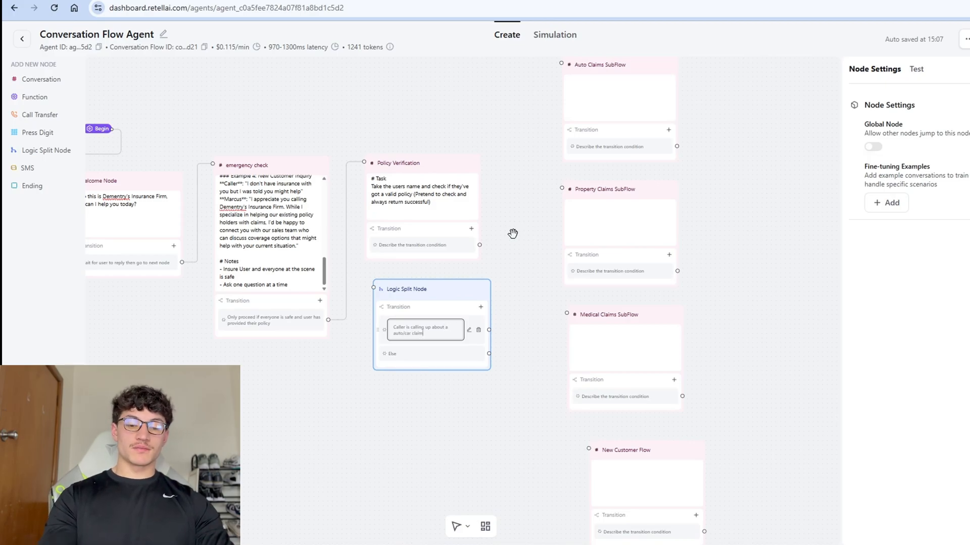
text( or accide)
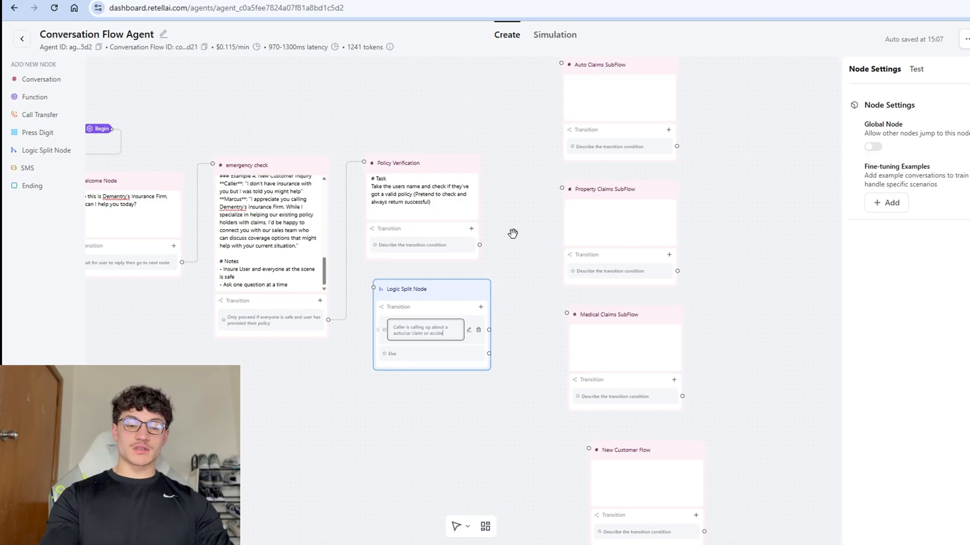
text(nt)
click(513, 233)
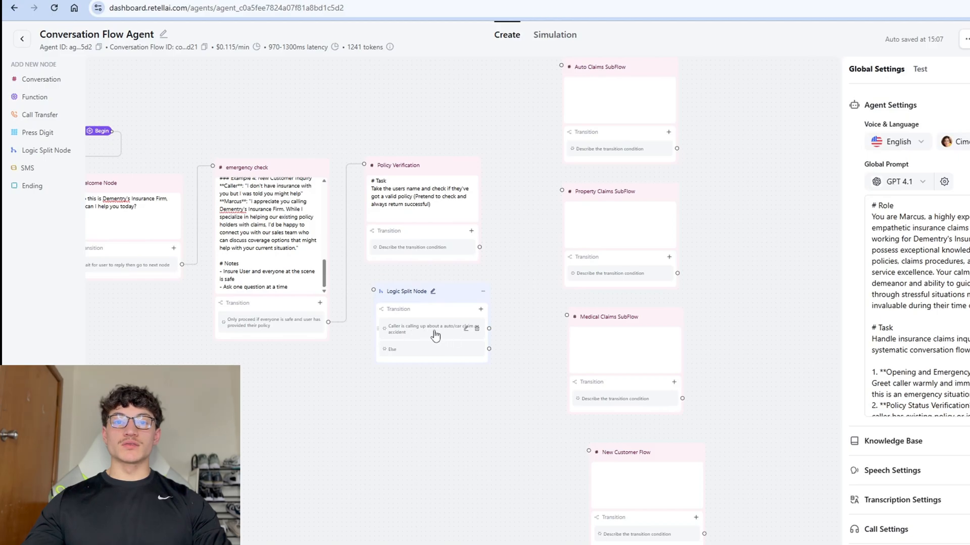
Add a second condition copied from the first, with 'a auto/car' replaced by 'property'.
click(480, 310)
click(472, 329)
click(419, 335)
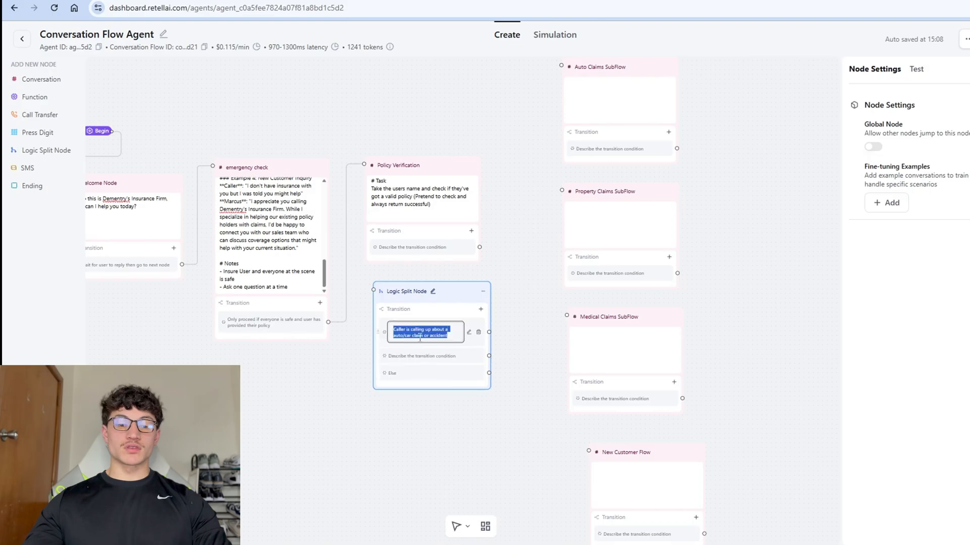
key(ctrl+c)
click(422, 357)
key(ctrl+v)
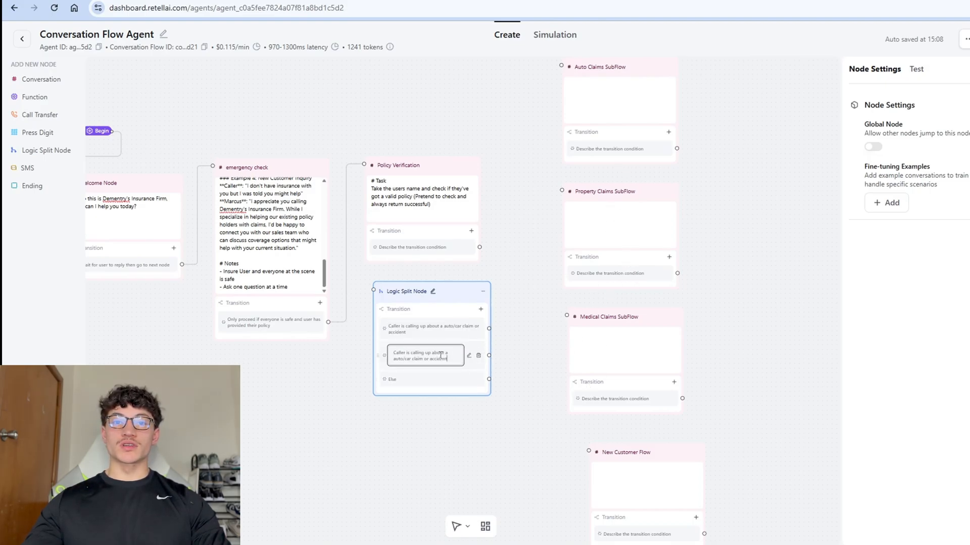
key(Up)
key(Right)
key(Right)
key(ctrl+shift+Right)
key(ctrl+shift+Right)
key(ctrl+shift+Right)
key(ctrl+shift+Right)
key(ctrl+shift+Right)
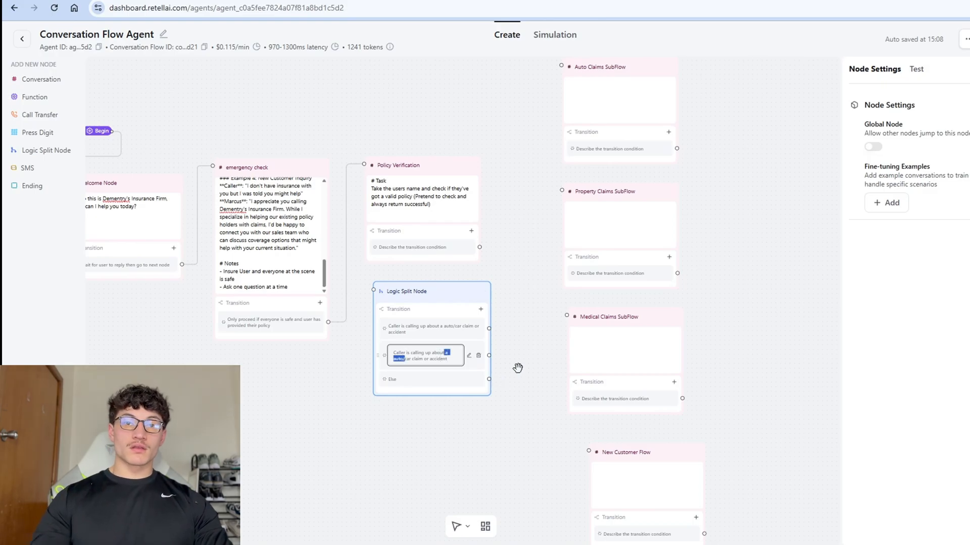
text(property)
key(Left)
key(Left)
key(Left)
key(Left)
key(Left)
key(Left)
key(Left)
key(Left)
key(Left)
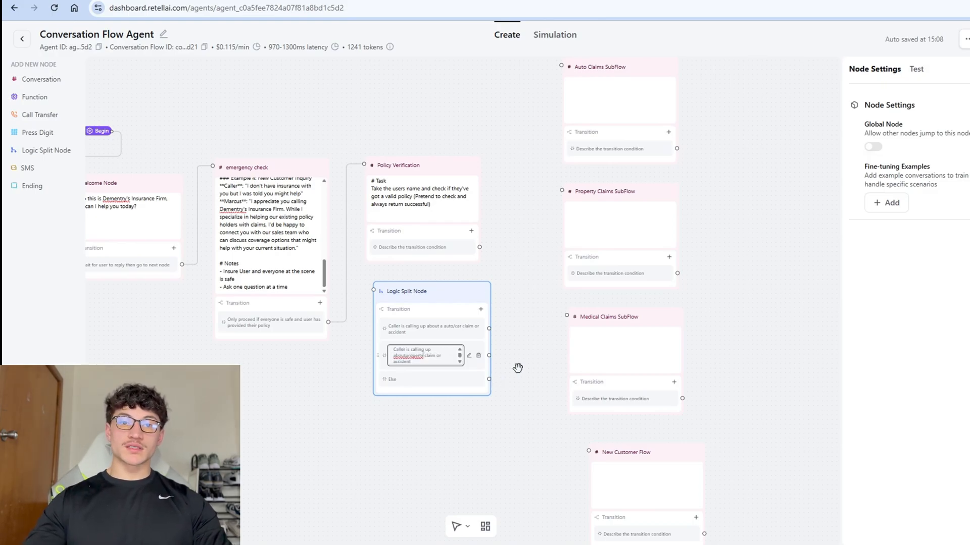
Add a third condition, reworded from the copied text for a medical claim.
click(480, 309)
click(472, 327)
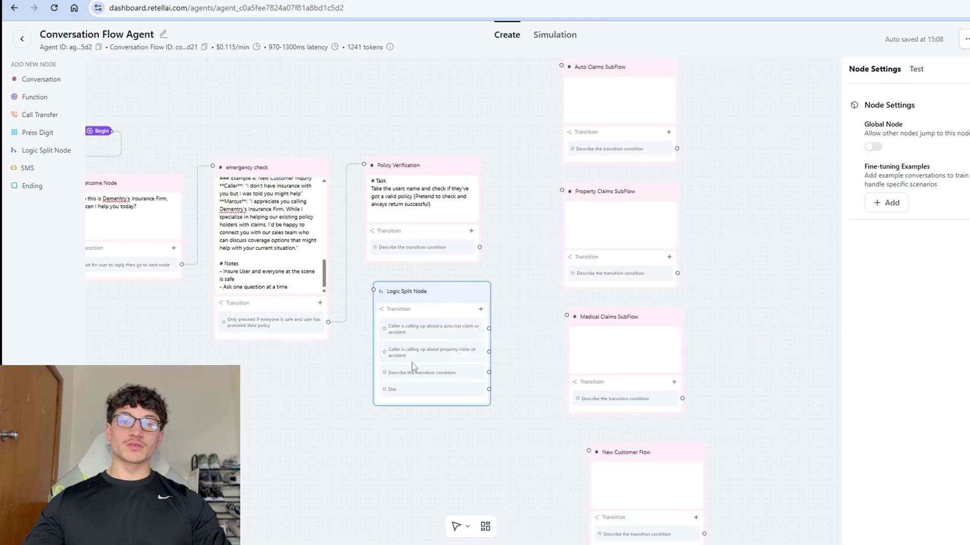
click(453, 353)
click(426, 379)
click(467, 374)
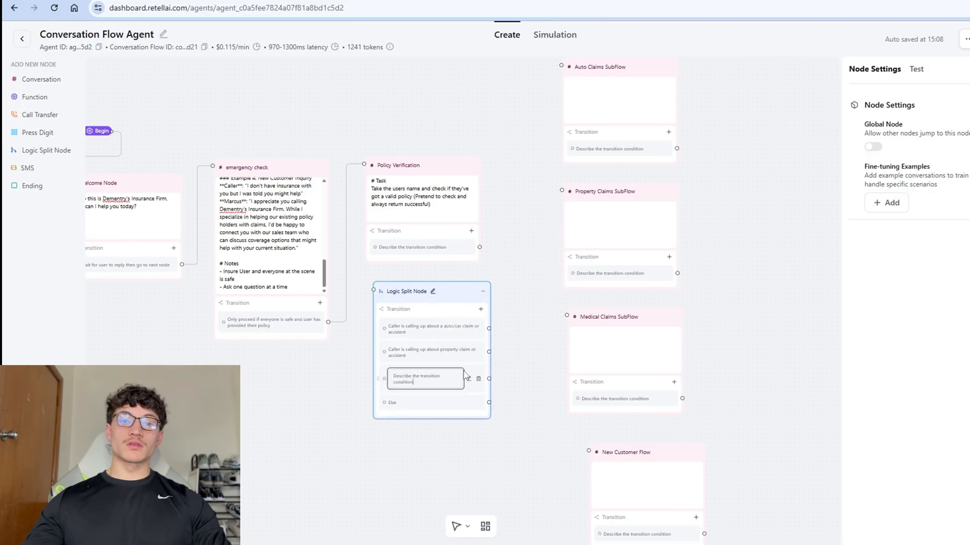
key(ctrl+a)
key(ctrl+v)
scroll(525, 303, down, 3)
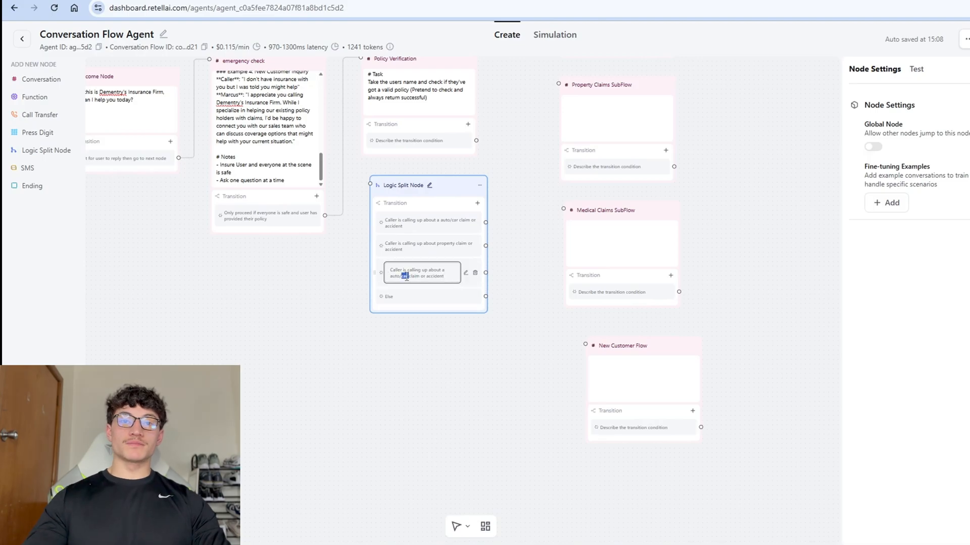
key(ctrl+shift+Left)
key(ctrl+shift+Left)
key(BackSpace)
key(ctrl+shift+Right)
text(medi)
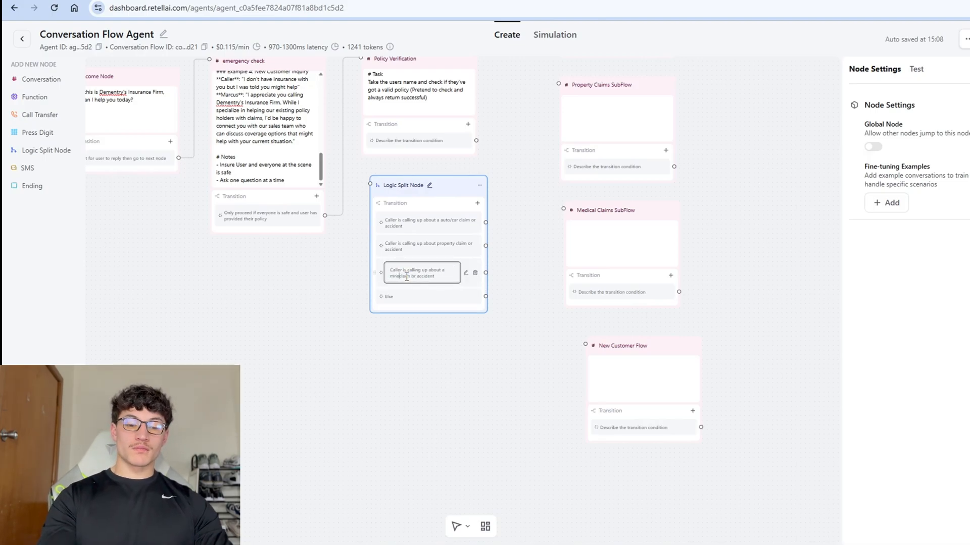
key(BackSpace)
key(BackSpace)
text(edical)
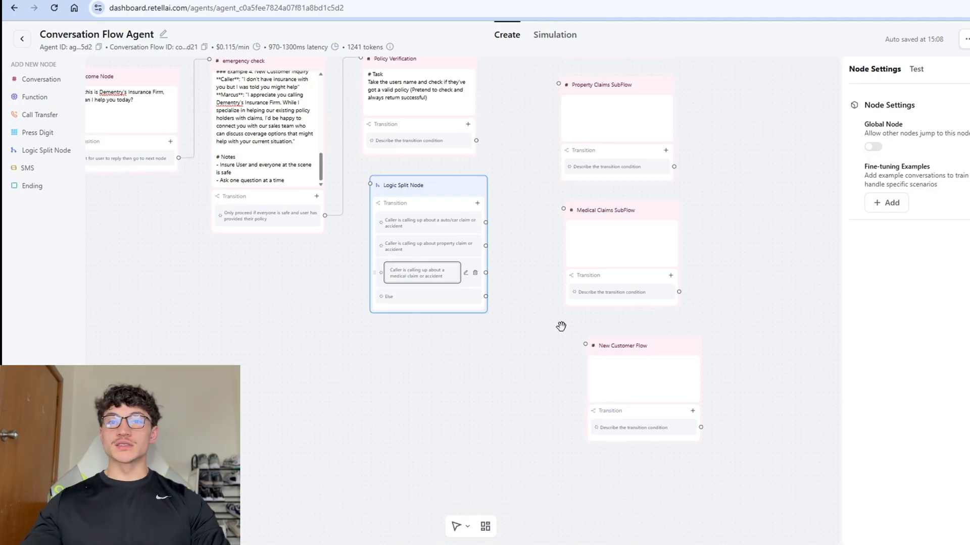
click(510, 314)
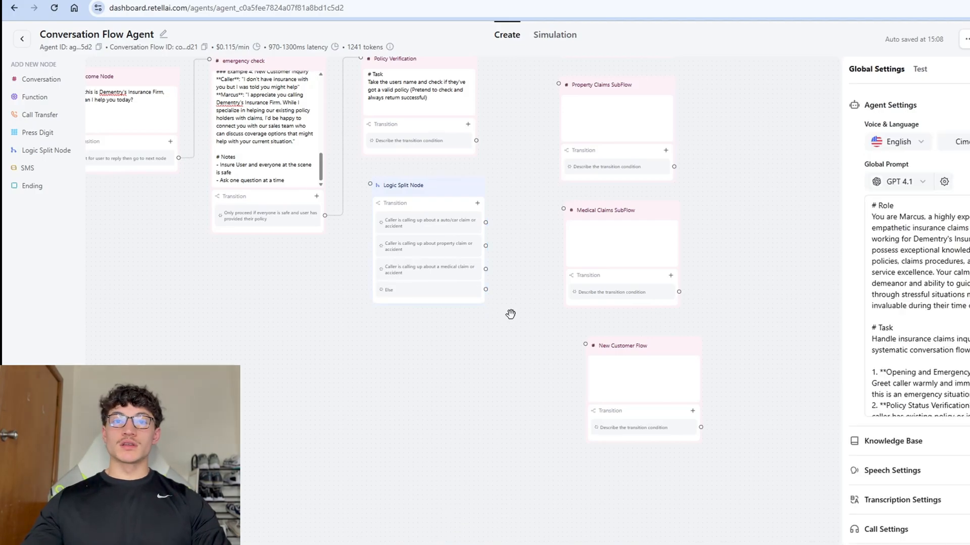
Add a fourth condition for callers who are not a current customer.
click(477, 203)
click(460, 220)
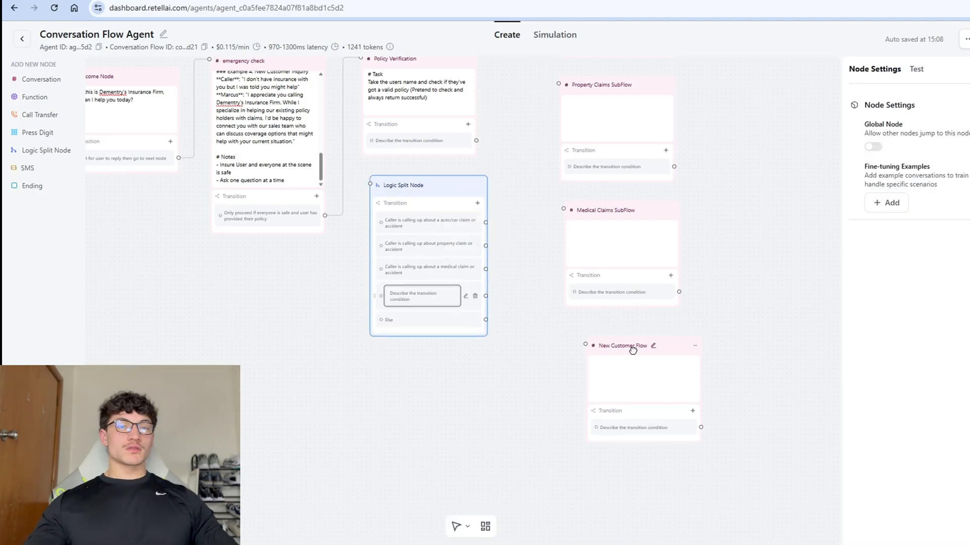
drag(417, 302, 394, 299)
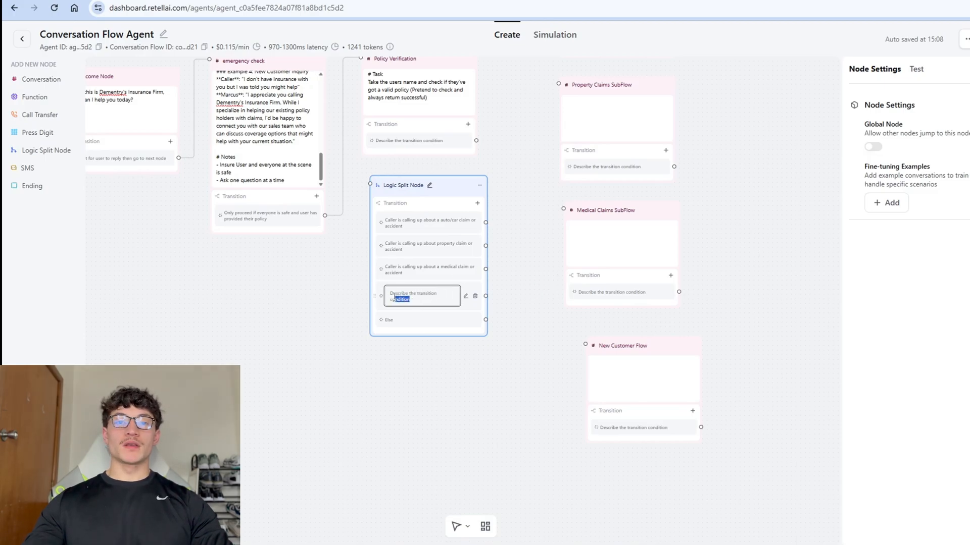
key(ctrl+a)
text(cust)
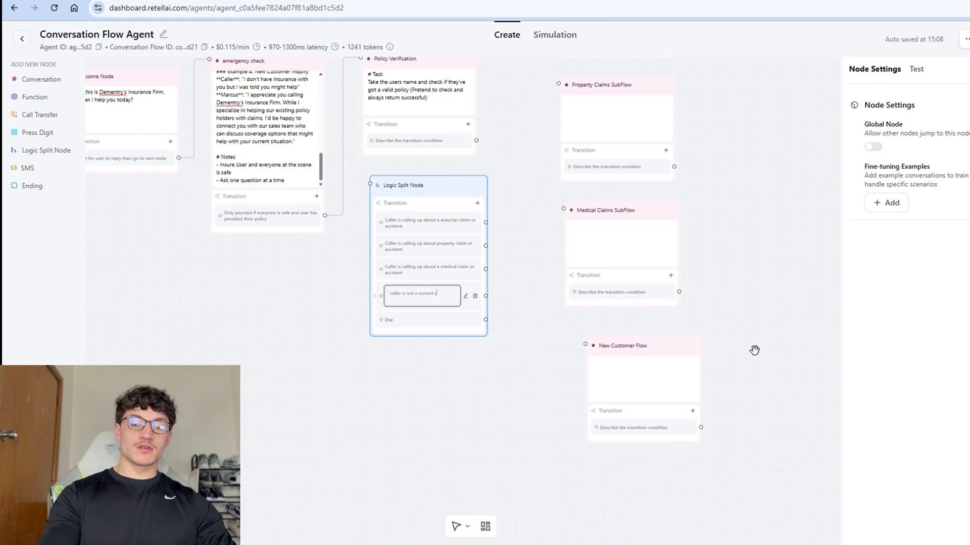
text(omer)
click(453, 355)
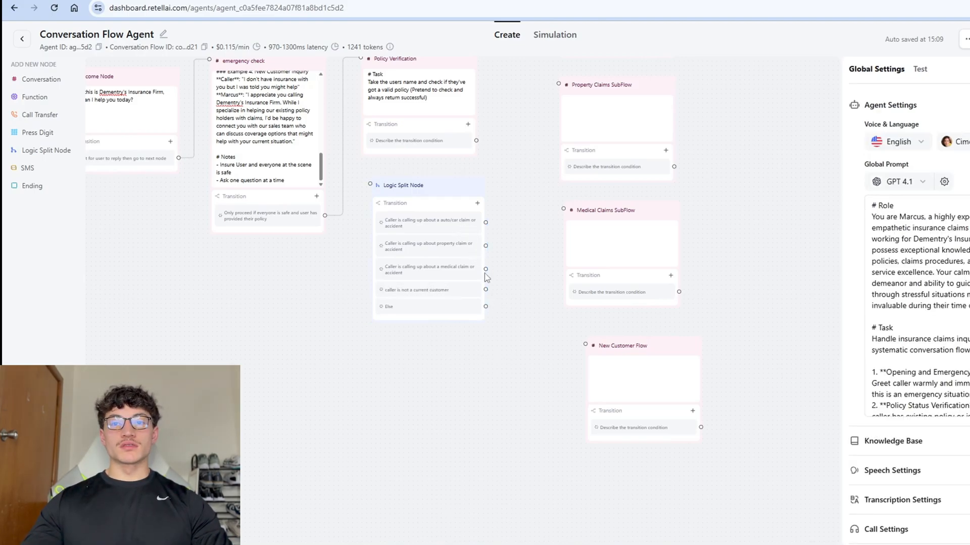
Link the split branches to New Customer Flow and the Medical, Property and Auto Claims SubFlows, then Policy Verification into the split.
drag(485, 290, 584, 345)
drag(485, 269, 563, 209)
drag(485, 246, 558, 84)
scroll(536, 159, up, 4)
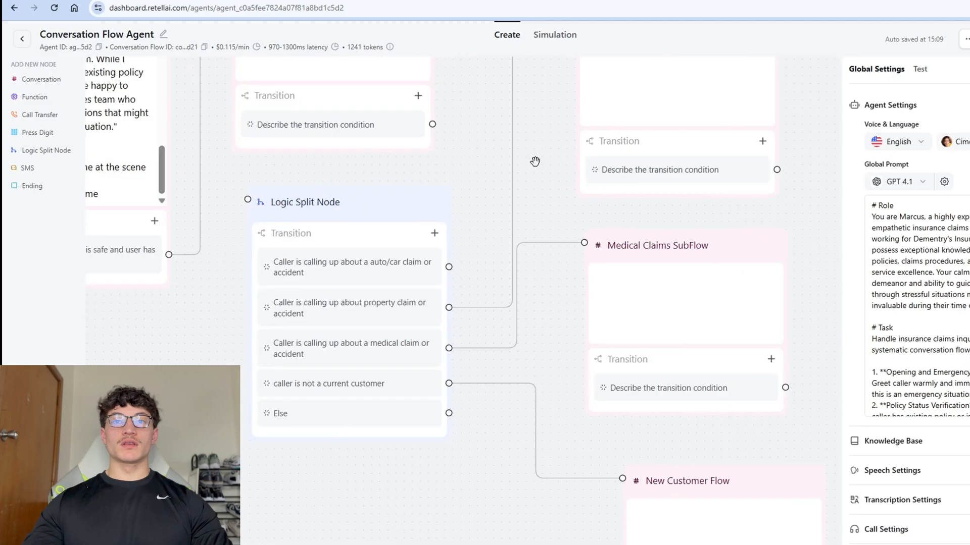
scroll(535, 160, down, 6)
drag(509, 121, 511, 173)
drag(500, 261, 556, 172)
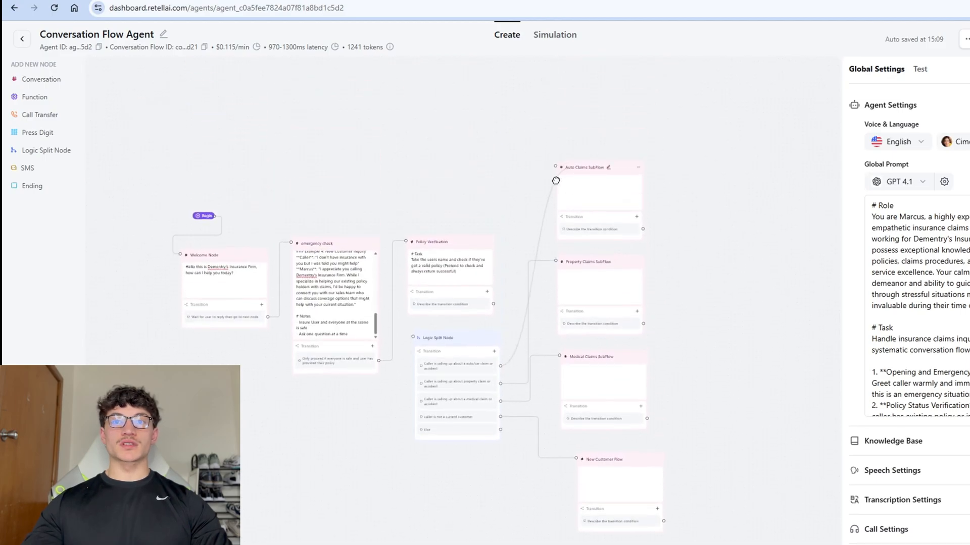
drag(510, 356, 510, 262)
scroll(508, 258, up, 1)
drag(495, 208, 403, 245)
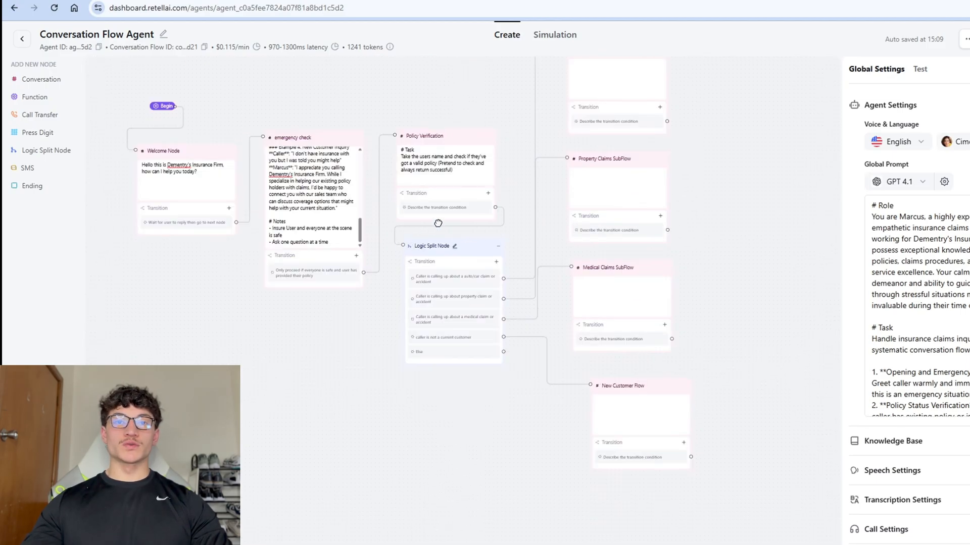
click(453, 157)
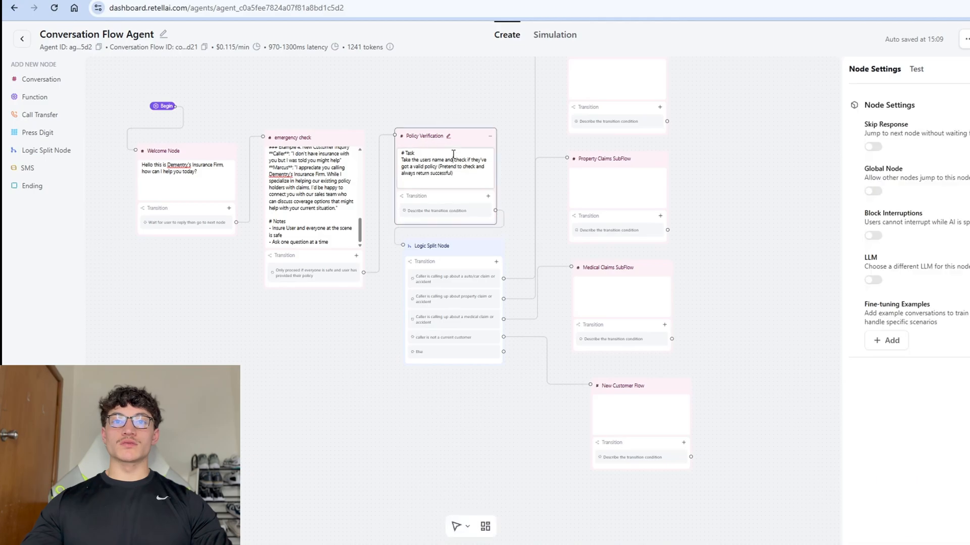
Enable Skip Response on Policy Verification and test as a caller: 'i just had a car accident', 'everyone is good', 'ive got a auto claims policy'.
click(872, 146)
click(915, 69)
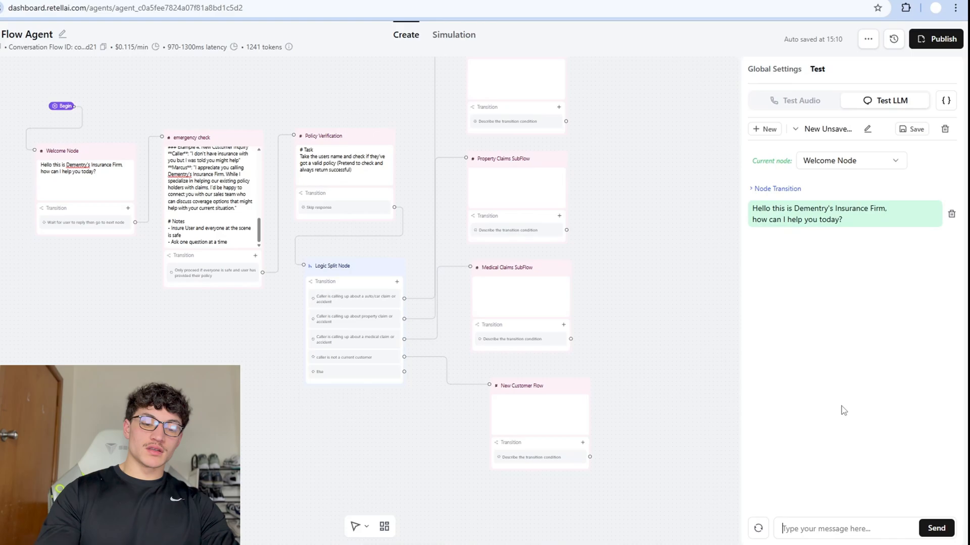
text(i just h)
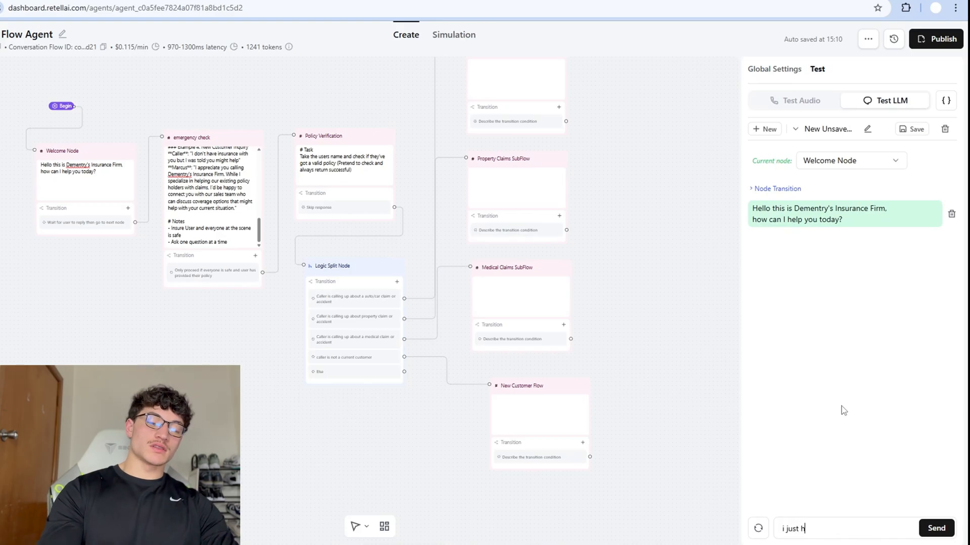
text(ad a car accident)
key(Return)
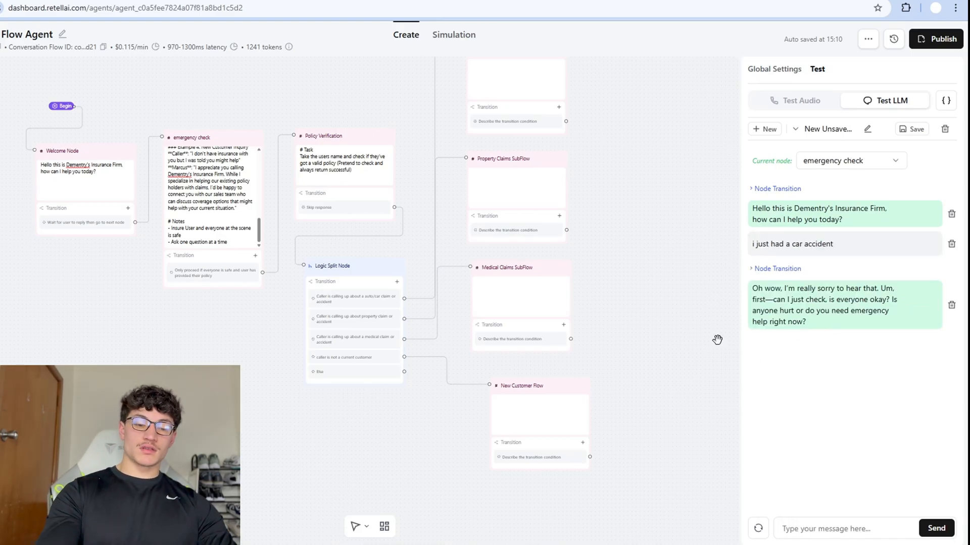
text(everyone is good)
key(Return)
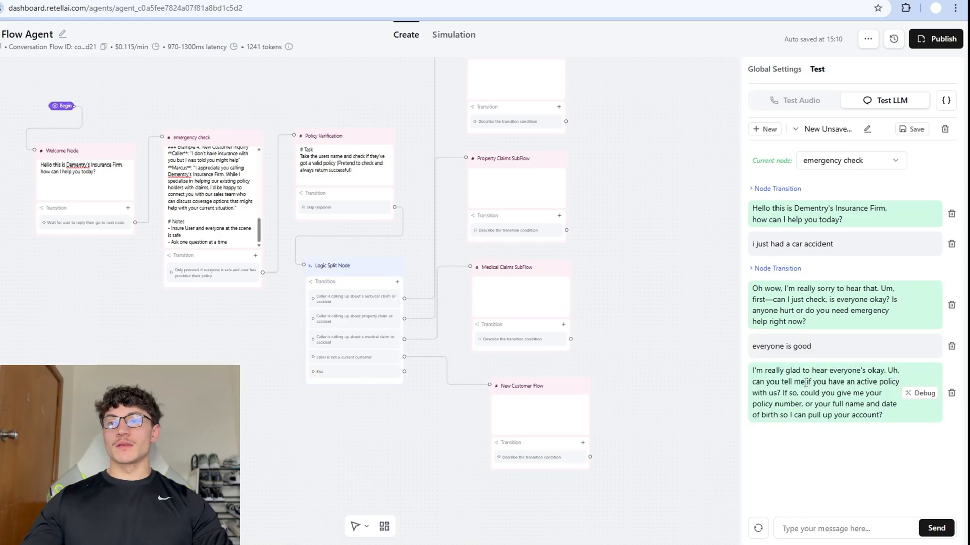
text(i)
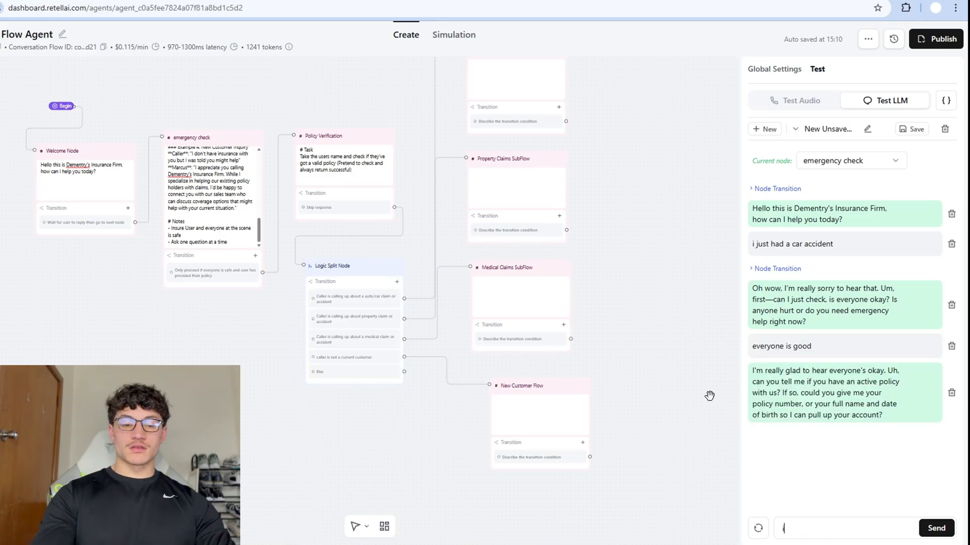
text(ve got a auot)
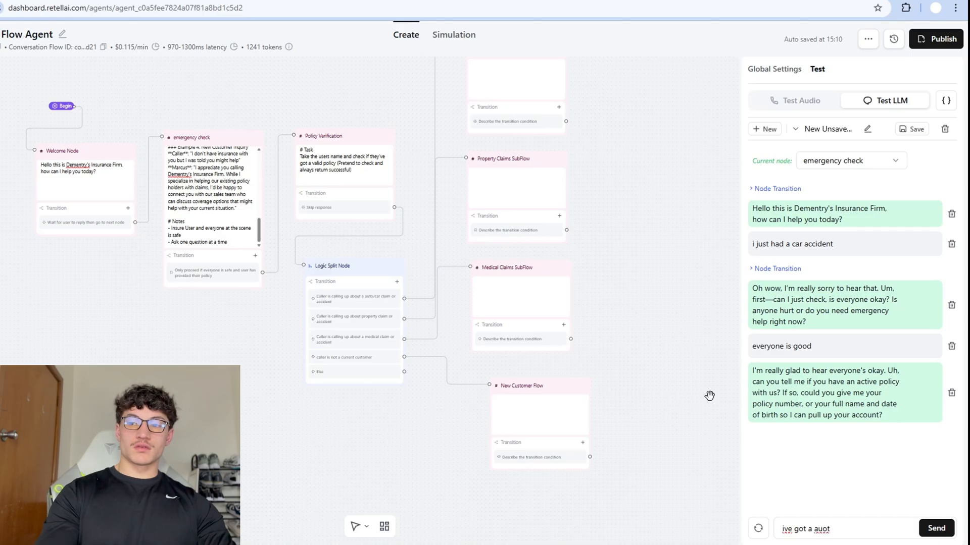
key(BackSpace)
key(BackSpace)
text(to claims pol)
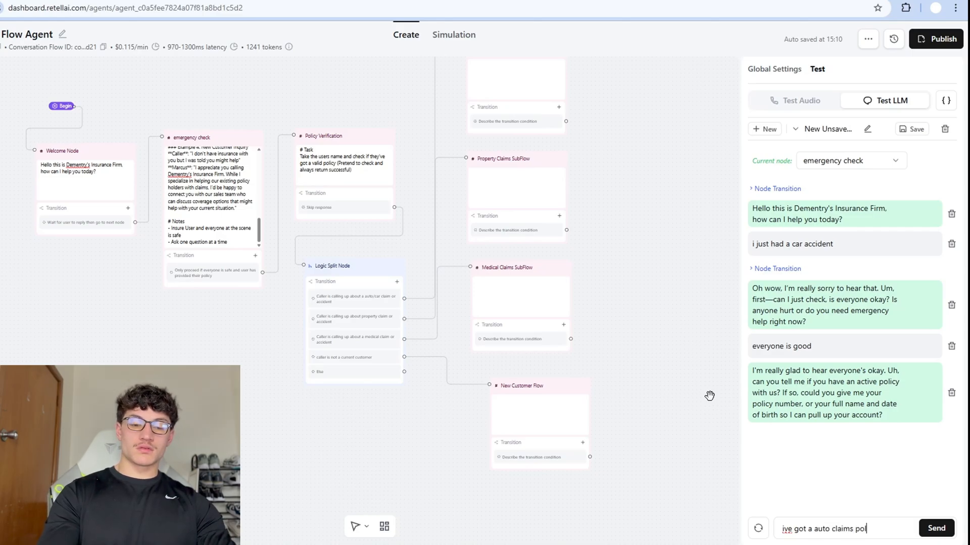
text(icy)
key(Return)
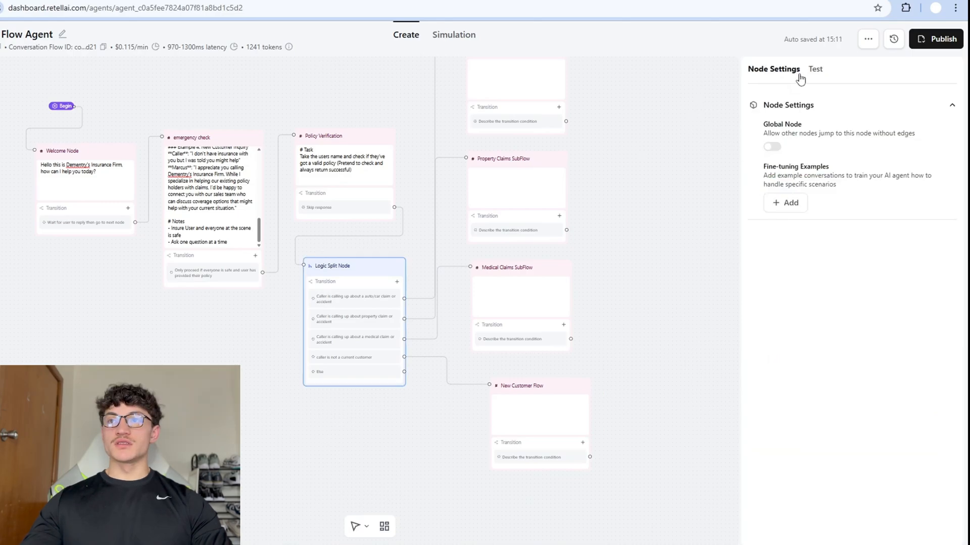
Expand the Node Transition details in the test chat and select the Logic Split Node.
click(813, 73)
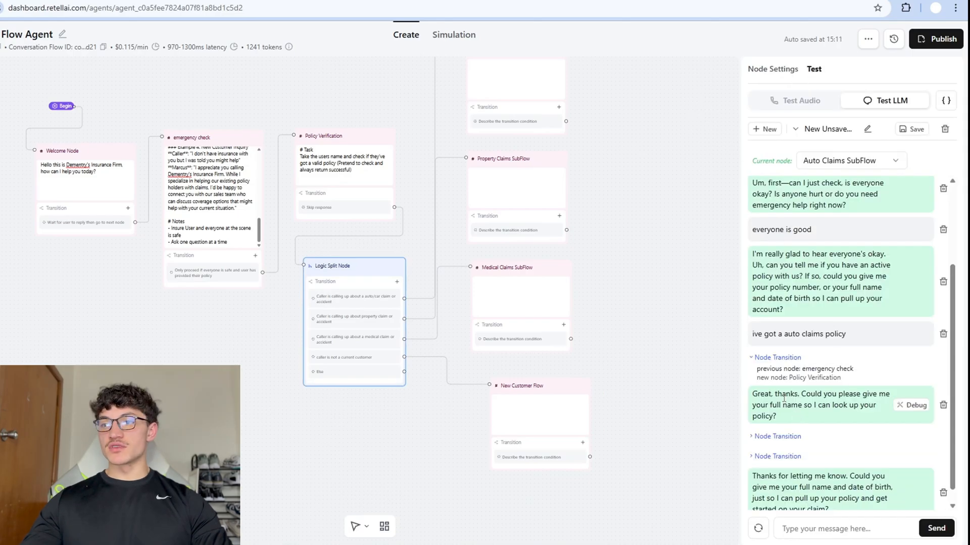
drag(782, 395, 840, 419)
click(838, 419)
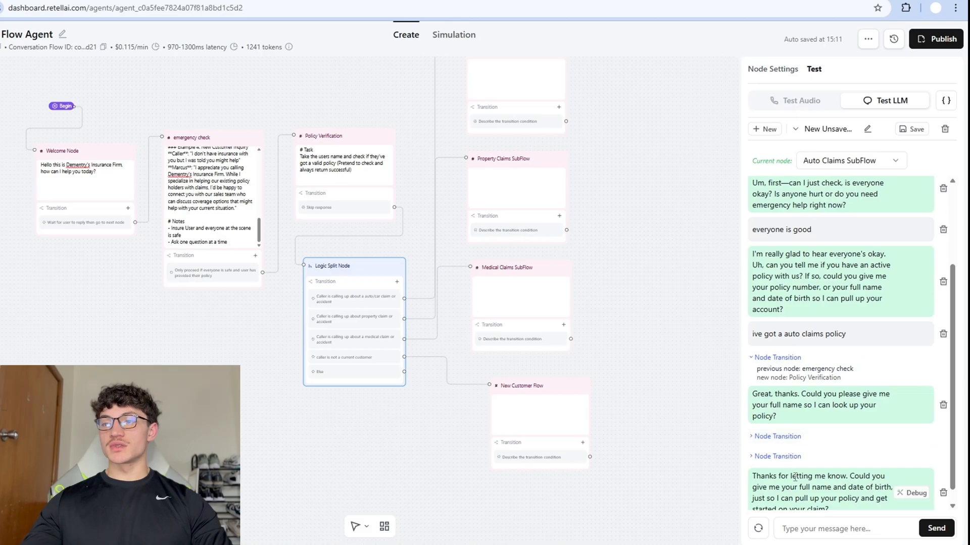
scroll(795, 476, down, 1)
scroll(510, 350, up, 2)
scroll(621, 240, down, 4)
drag(639, 190, 629, 245)
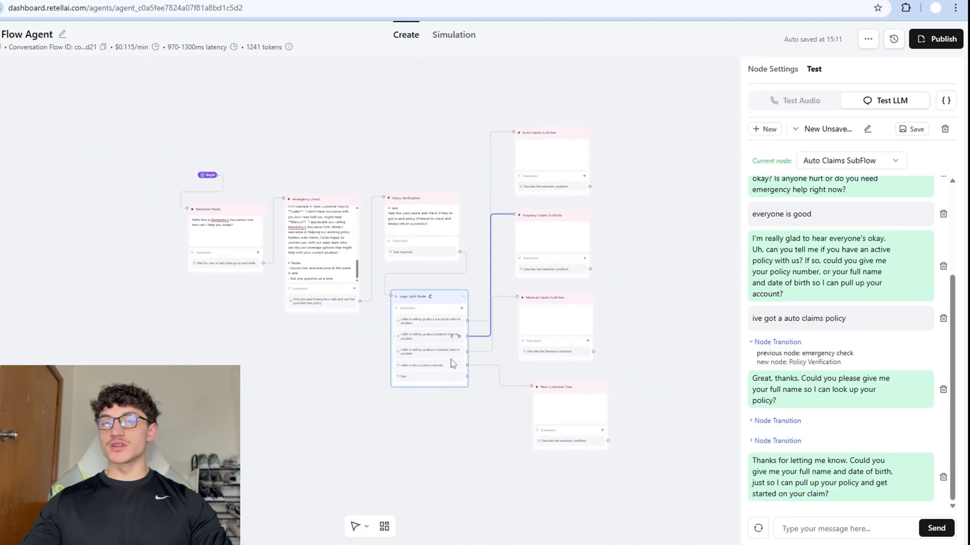
click(435, 310)
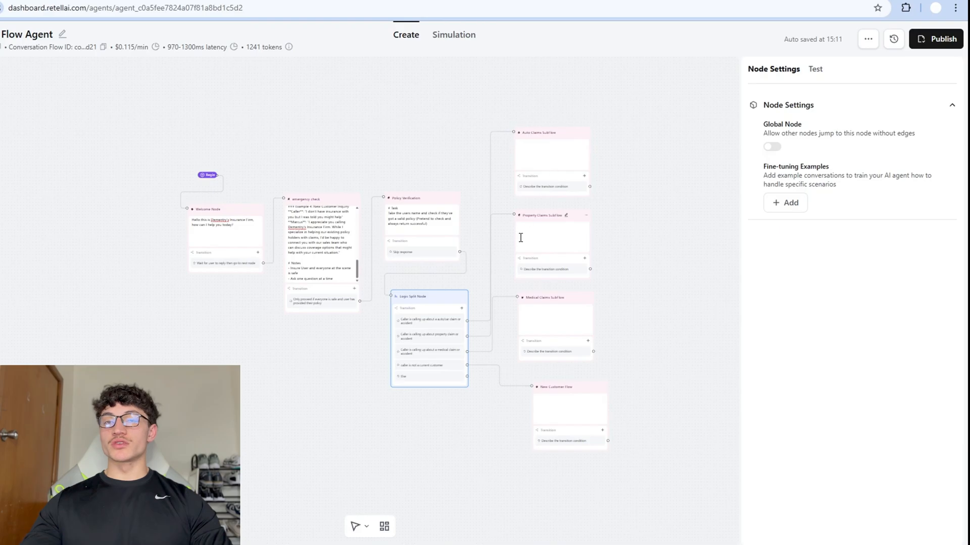
Turn off Skip Response on Policy Verification and link its 'User has provided their name or number and date of birth.' condition to the Logic Split Node.
click(424, 260)
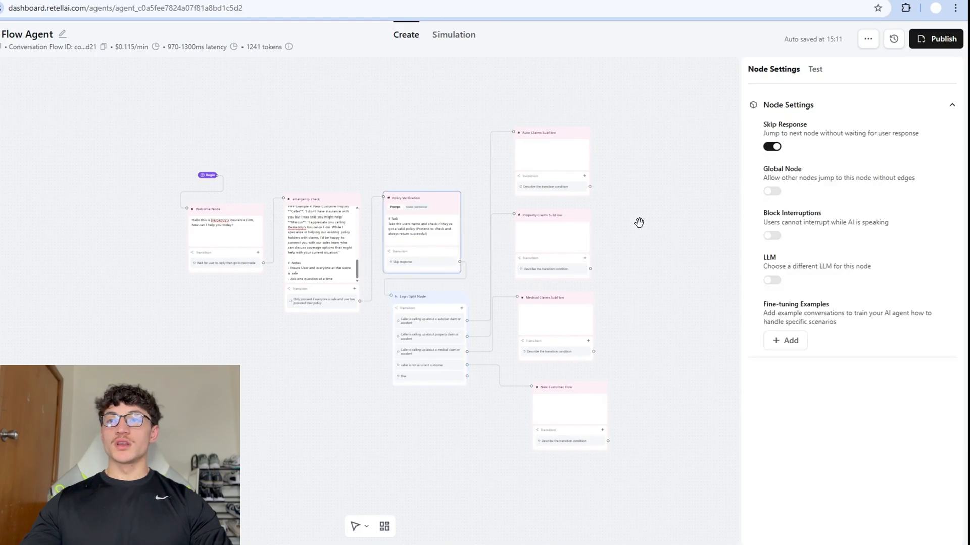
click(771, 146)
scroll(477, 290, up, 3)
click(424, 208)
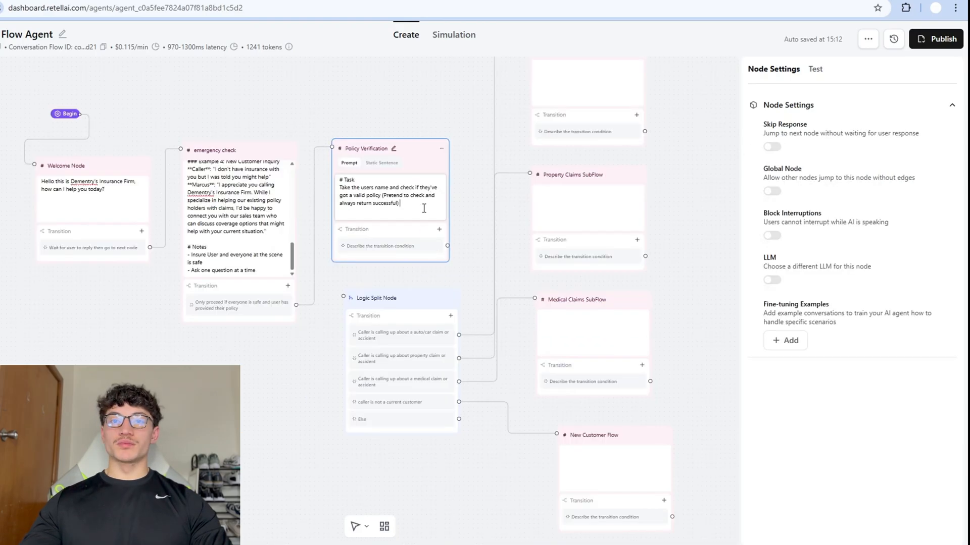
click(404, 246)
text(User has provide)
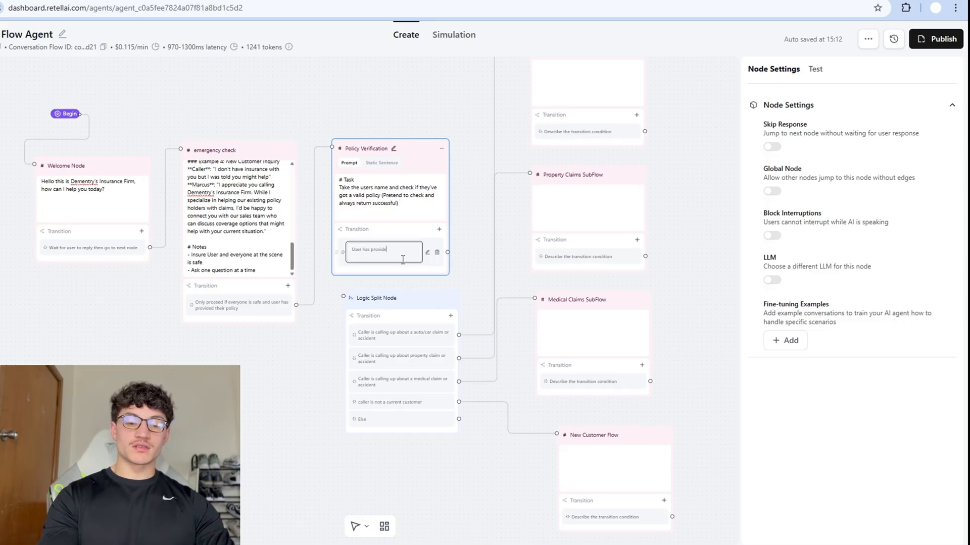
text(d their name n)
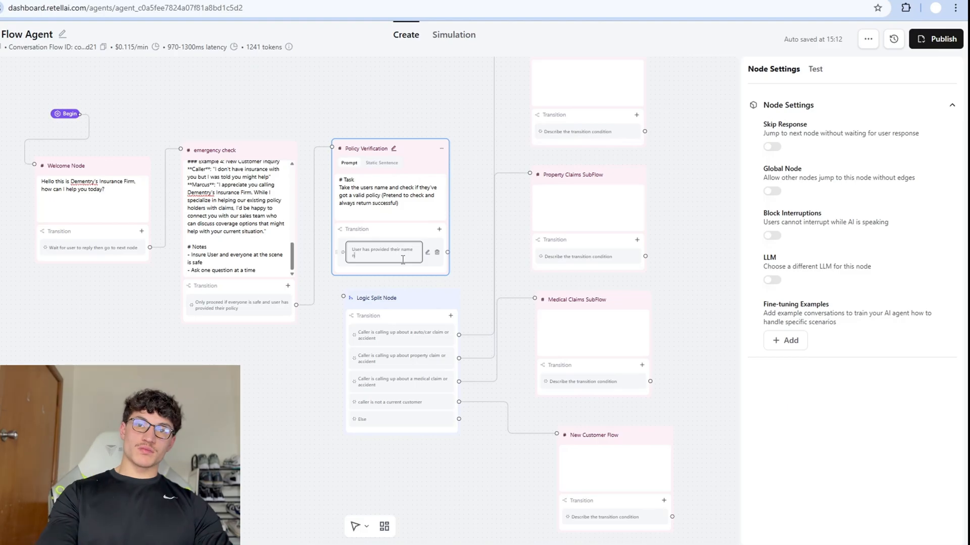
key(BackSpace)
text(or number and da)
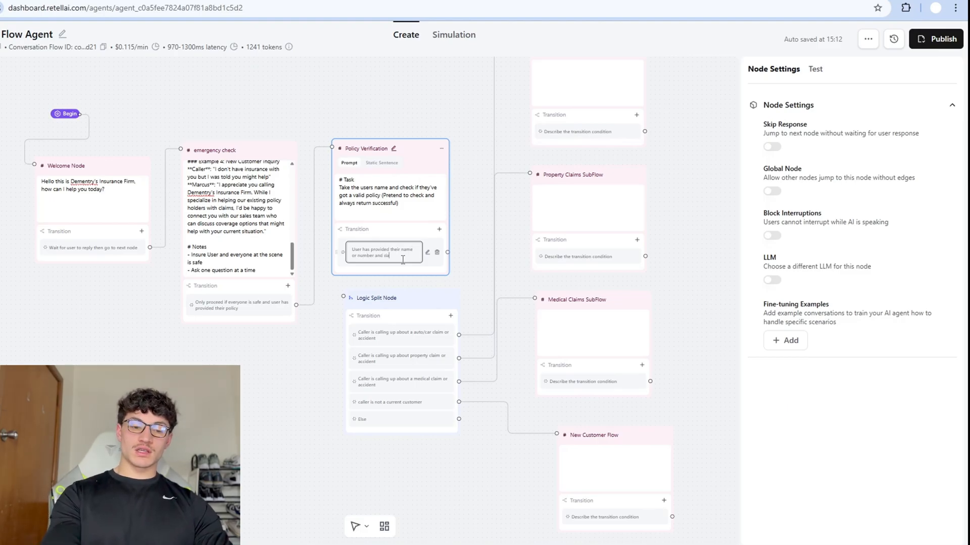
text(te of birth.)
drag(447, 233, 344, 297)
Add a second Policy Verification transition: 'user says they don't have a policy with the firm'.
click(392, 188)
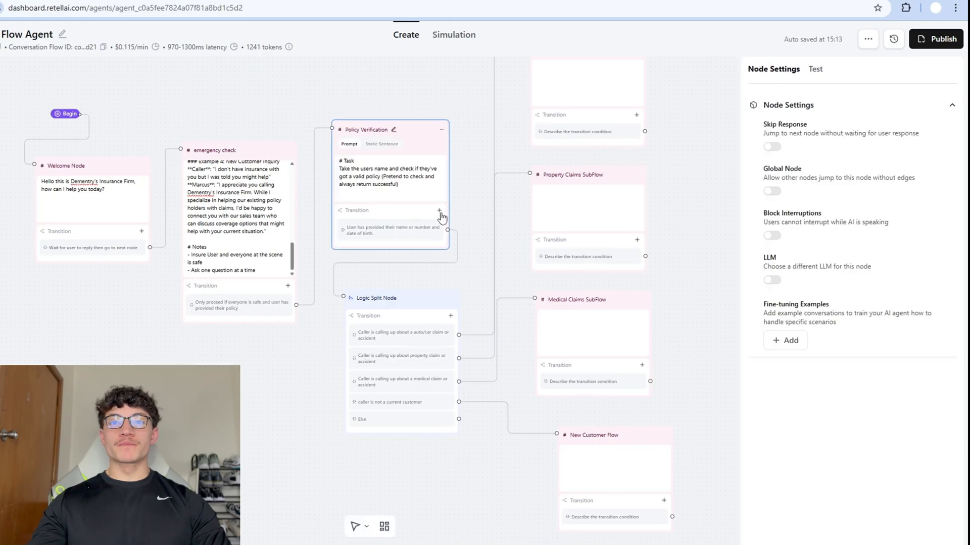
click(439, 210)
click(432, 231)
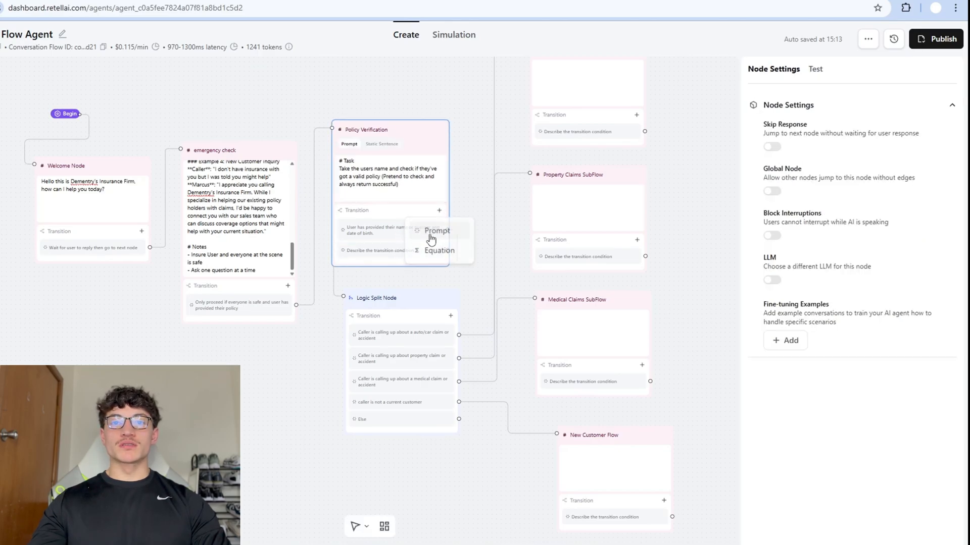
click(387, 253)
key(ctrl+a)
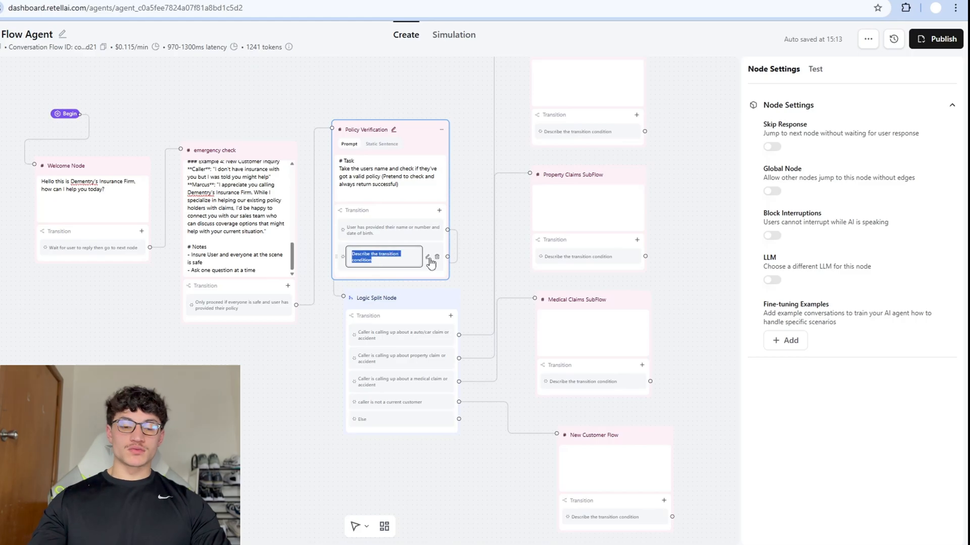
text(user says they don)
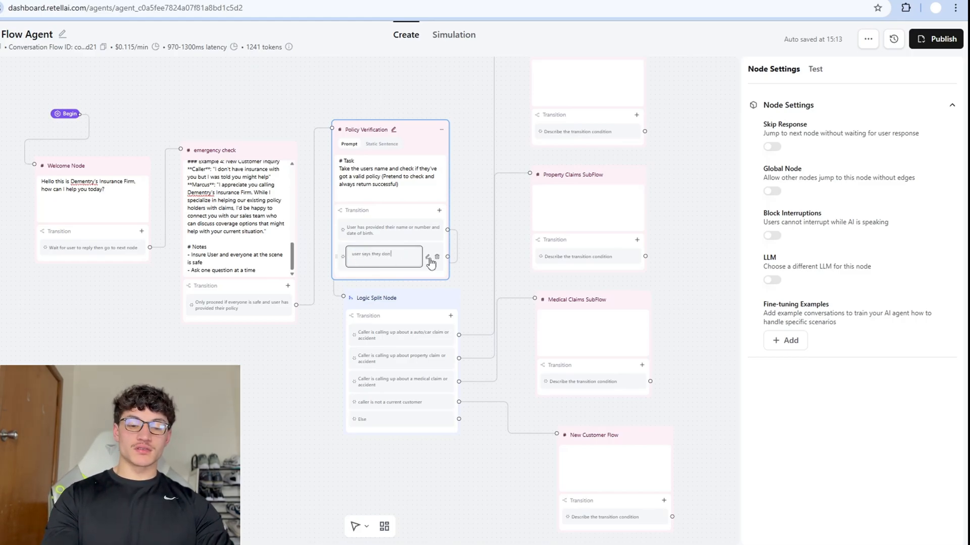
text('t have a policy with the fir)
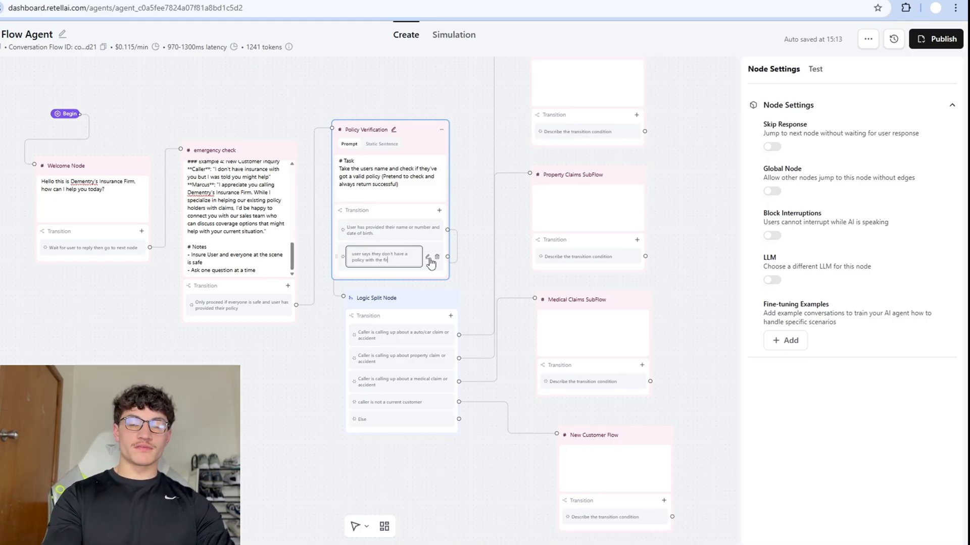
text(m)
key(Return)
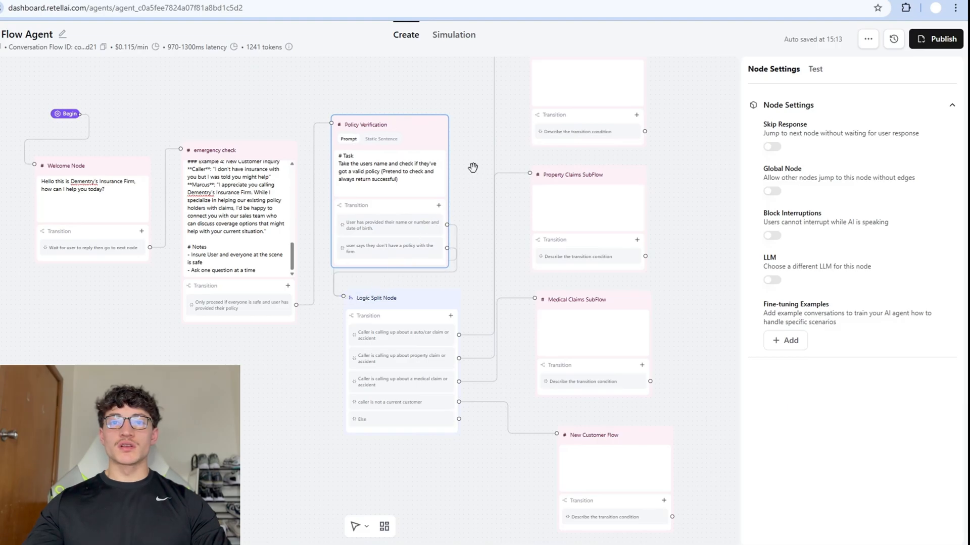
Close Policy Verification's settings and select the Auto Claims SubFlow node.
click(473, 167)
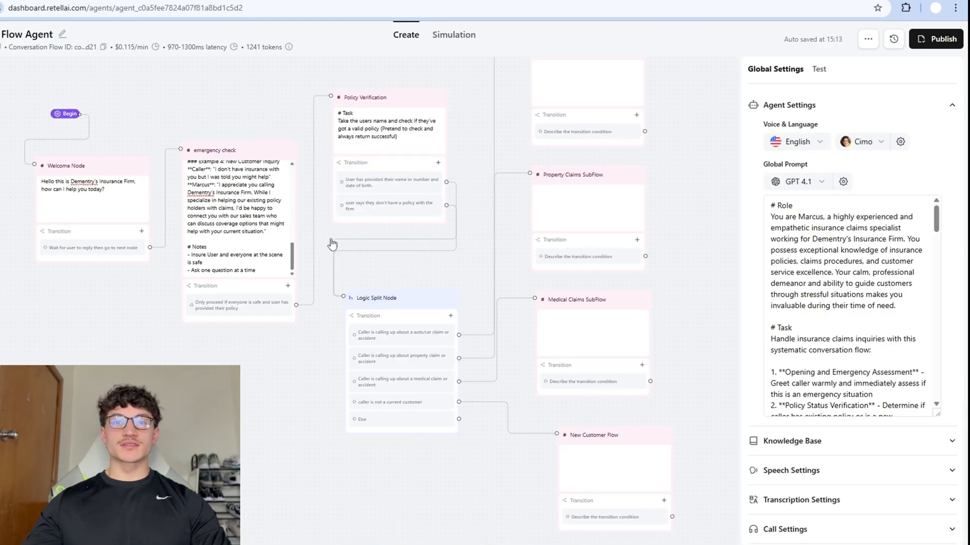
scroll(465, 268, down, 5)
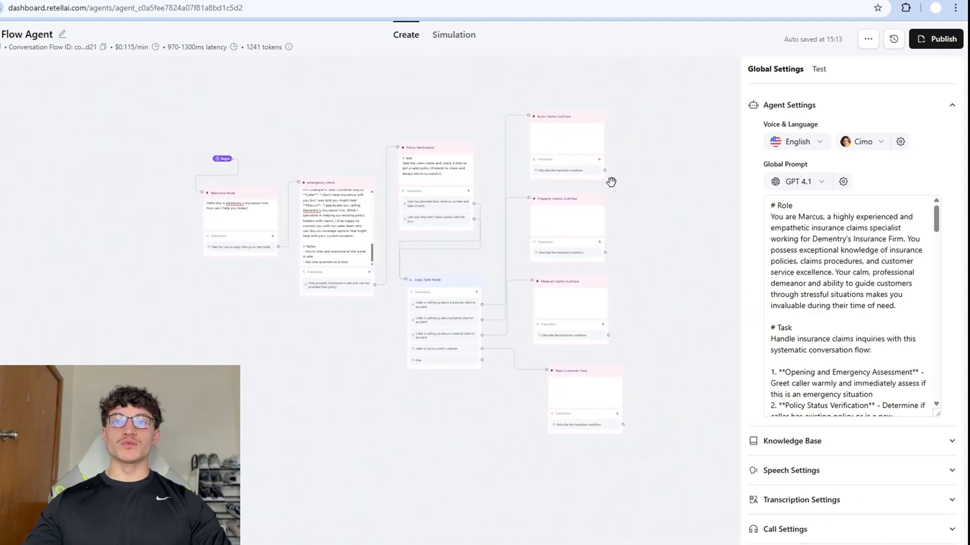
drag(706, 269, 704, 265)
click(595, 123)
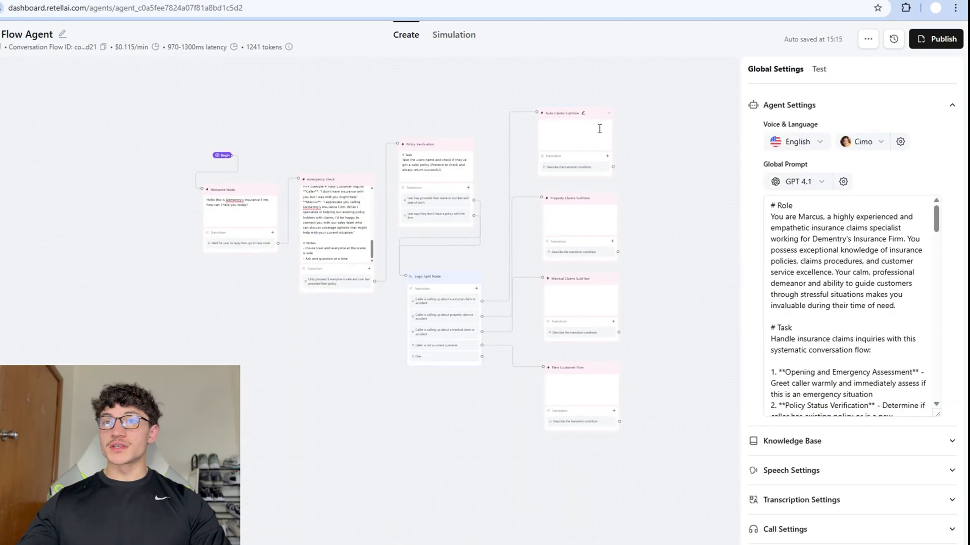
Add a second numbered claim question to the Auto Claims SubFlow prompt.
click(593, 143)
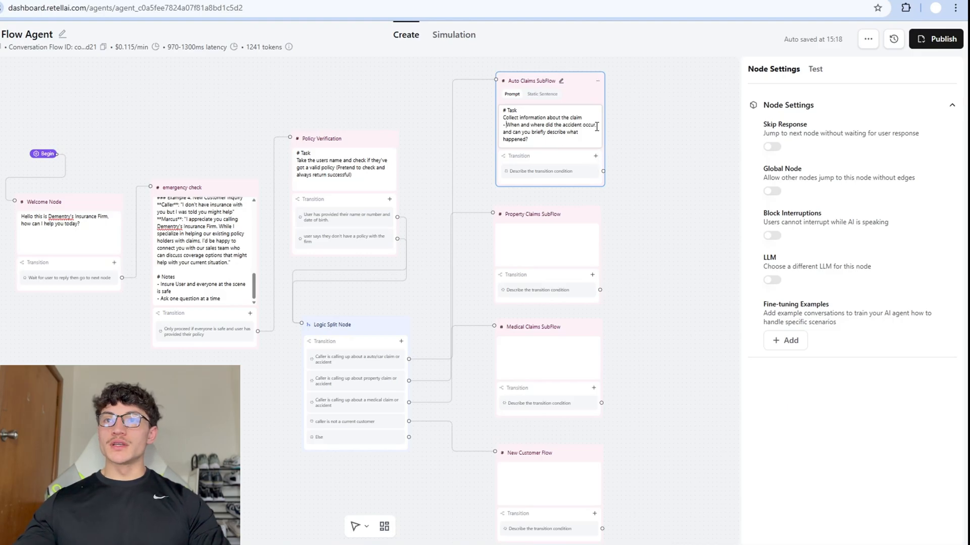
drag(658, 175, 598, 206)
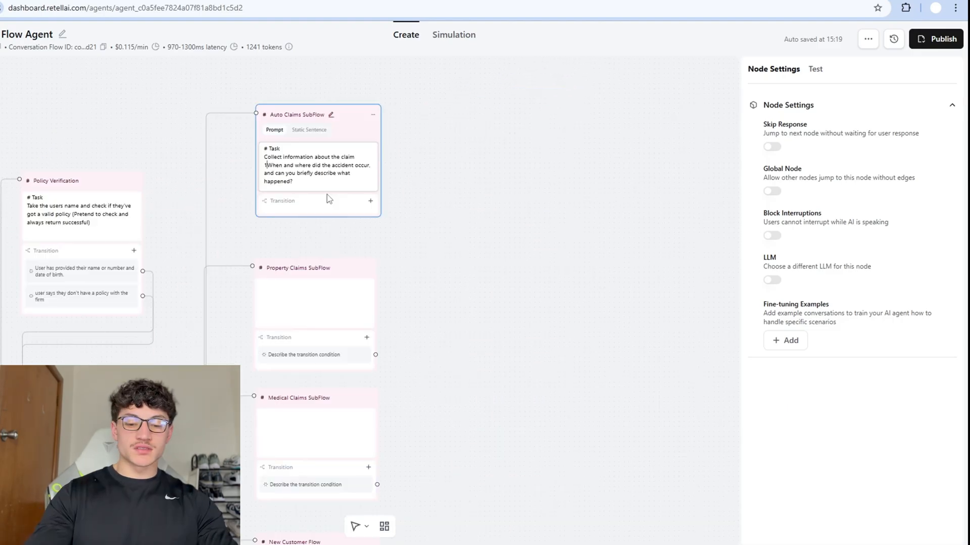
text(1.)
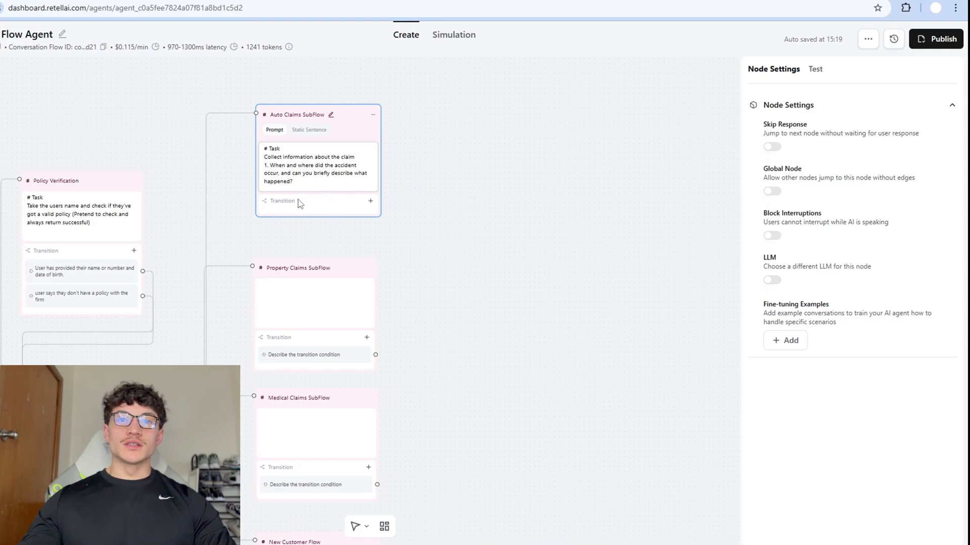
click(316, 185)
key(Return)
text(2)
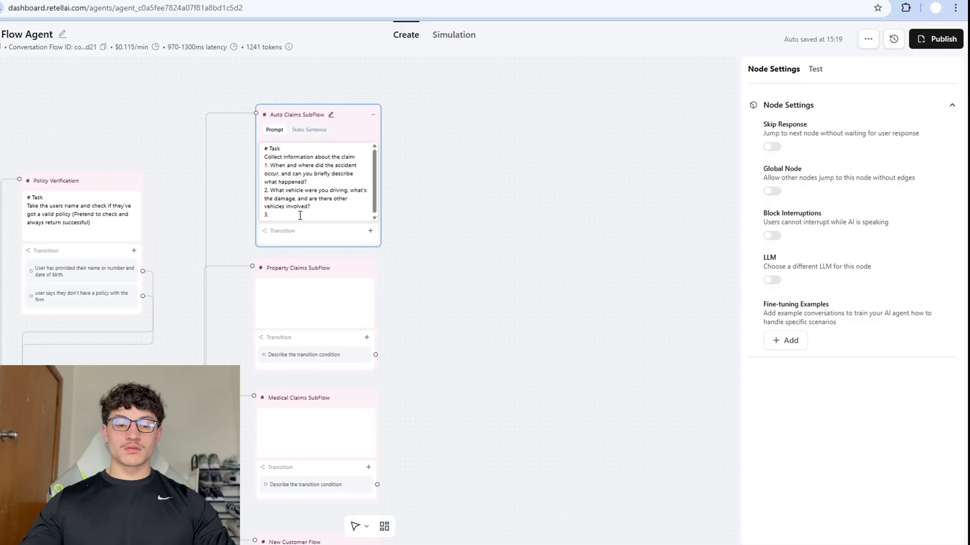
text(Do you have the other driver's insurance information, and did police respond to create a report?)
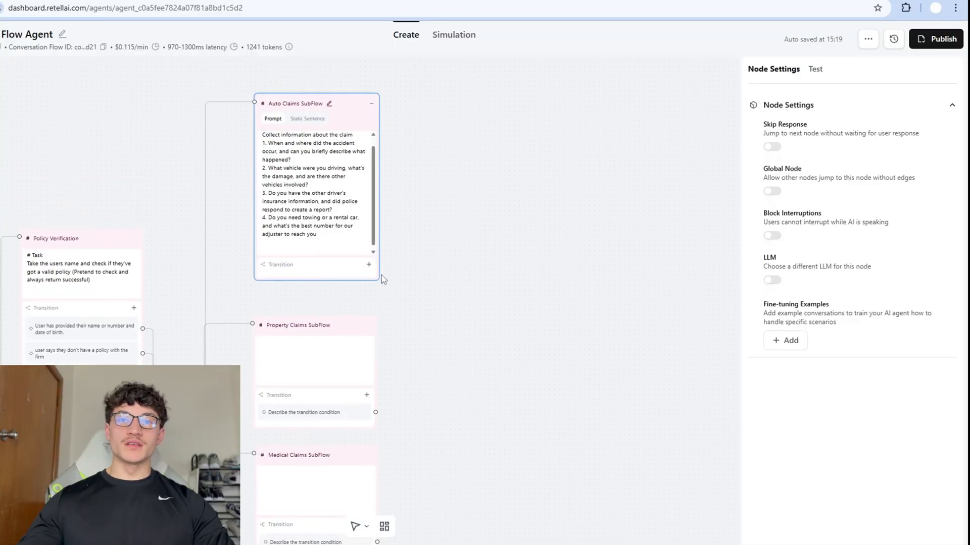
Add a prompt transition to Auto Claims: 'User has answered every question properly'.
click(369, 264)
click(363, 282)
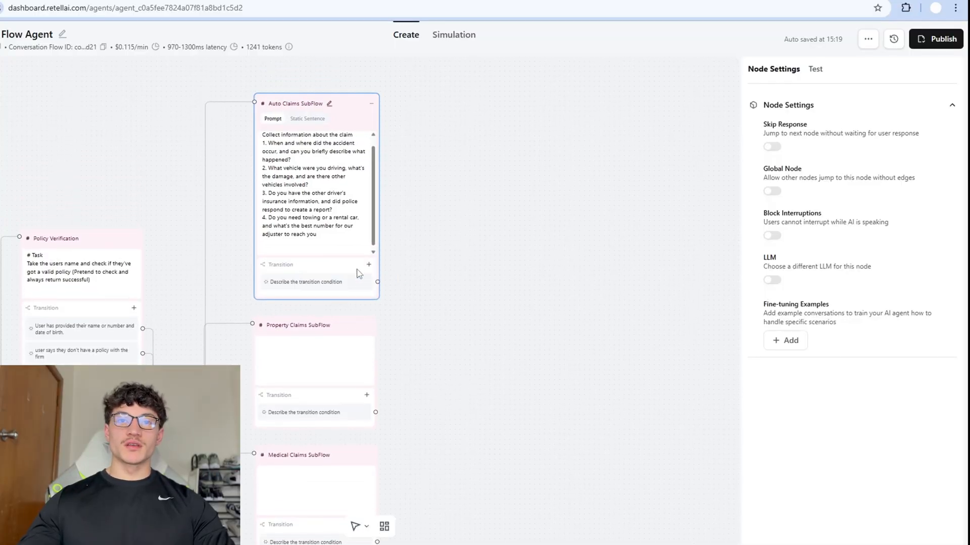
click(328, 288)
key(ctrl+a)
text(Use)
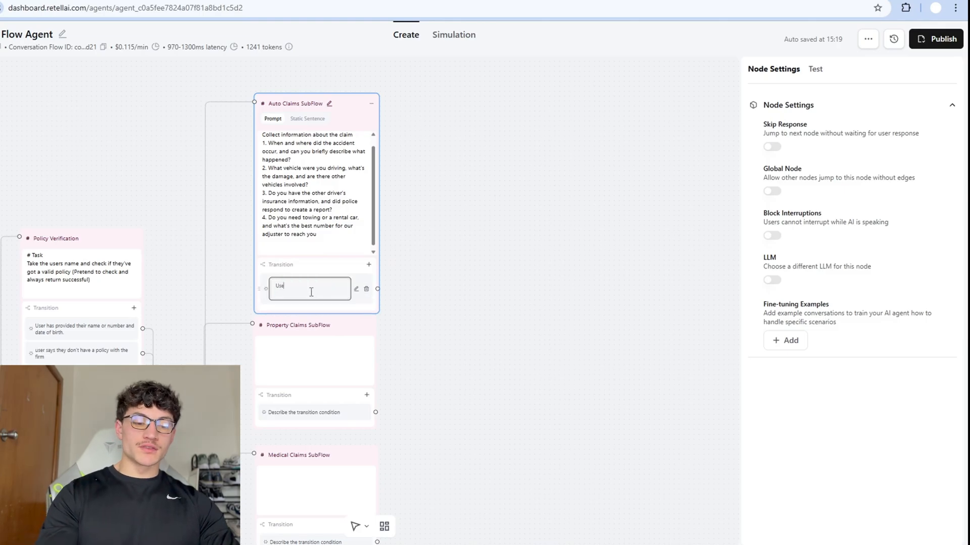
text(r has answered eve)
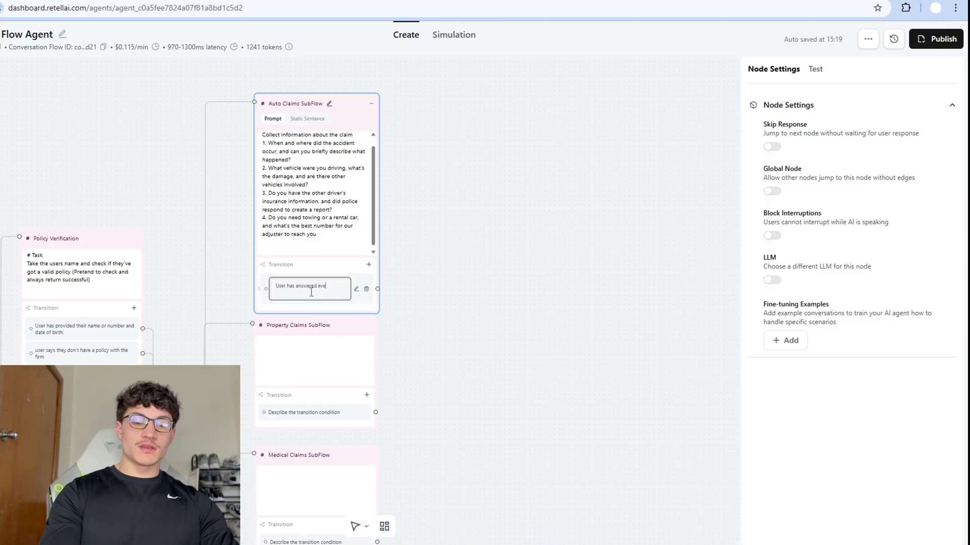
text(ry question prope)
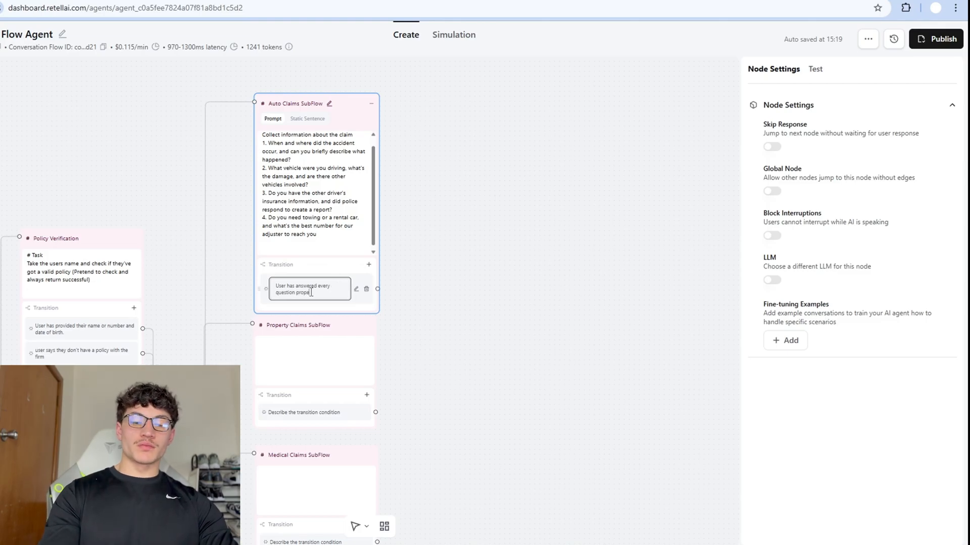
Finish the condition text and add a Moving forward Conversation node beside Auto Claims SubFlow.
text(rly)
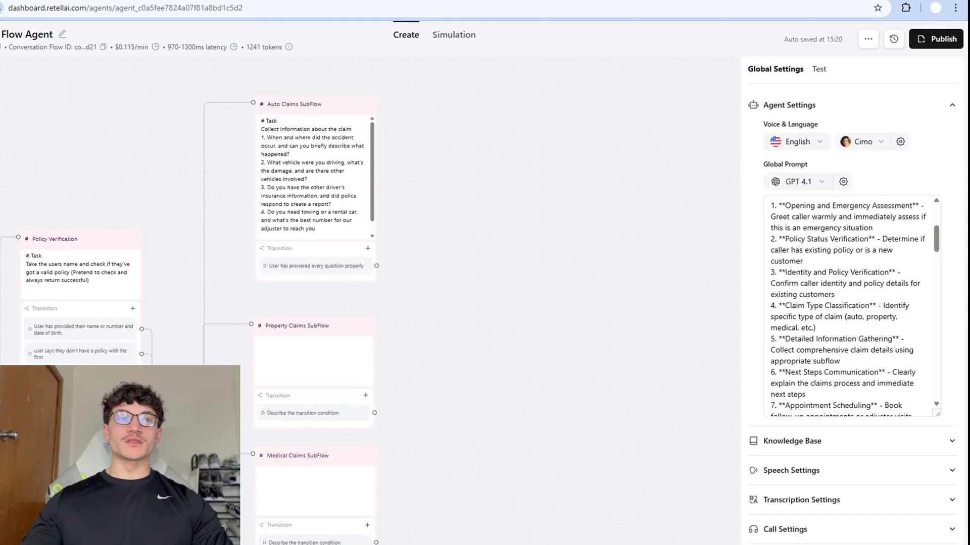
click(1, 122)
drag(498, 231, 483, 127)
click(306, 137)
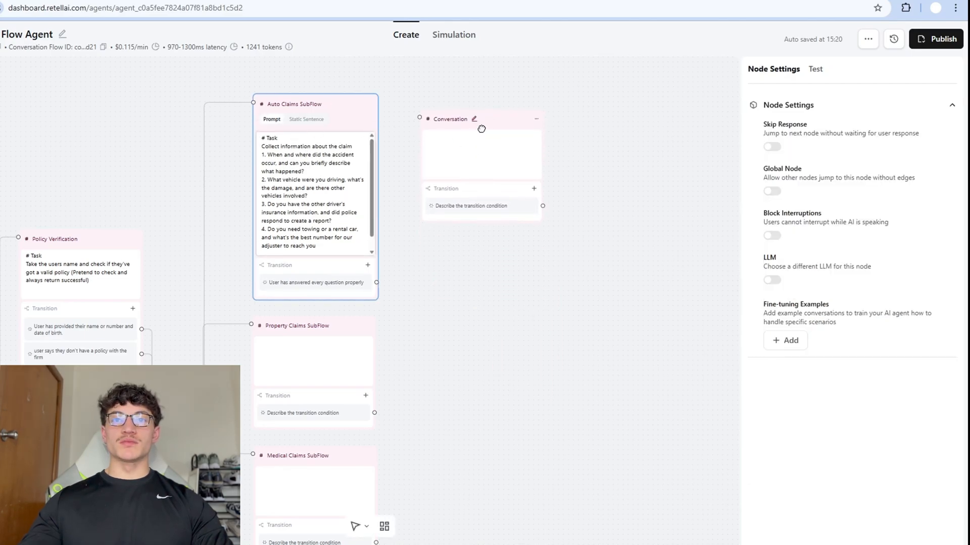
click(468, 140)
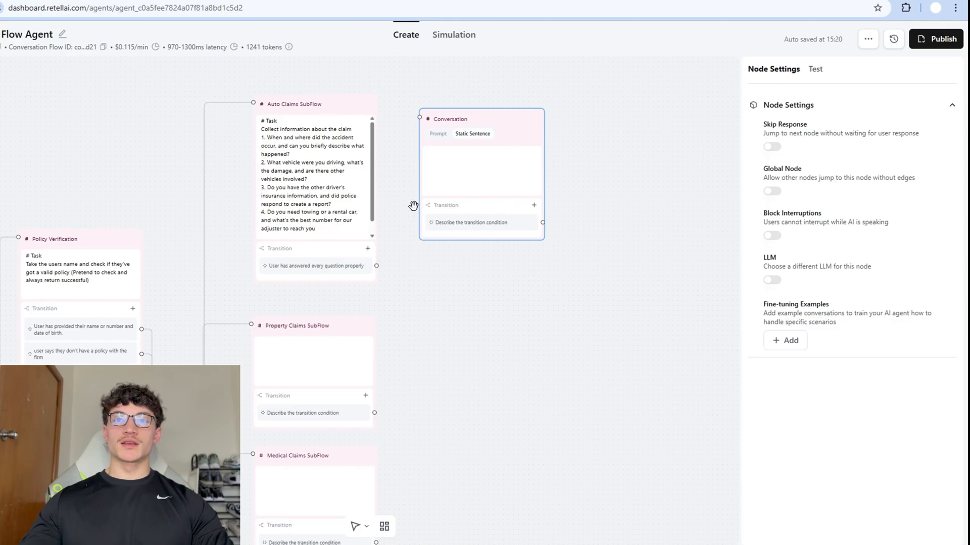
drag(312, 156, 282, 148)
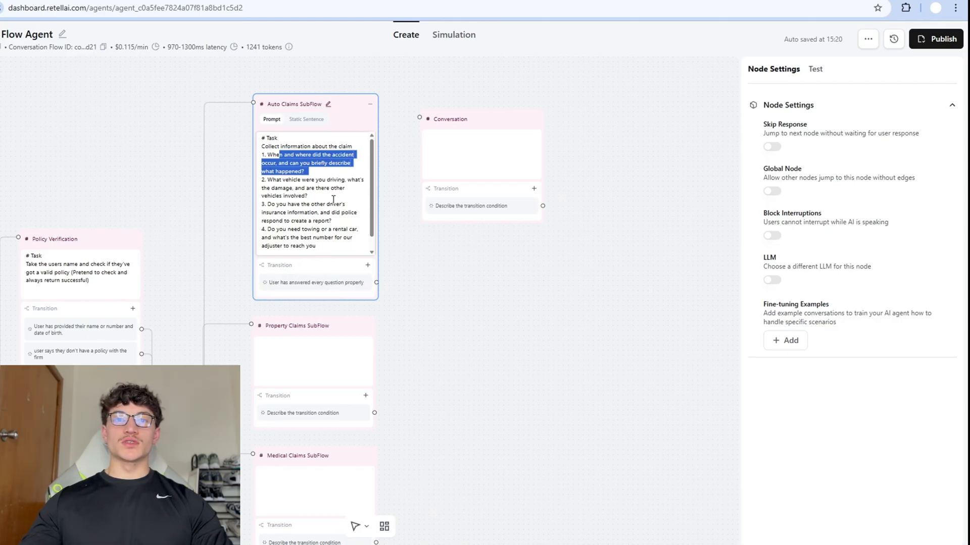
drag(332, 200, 263, 184)
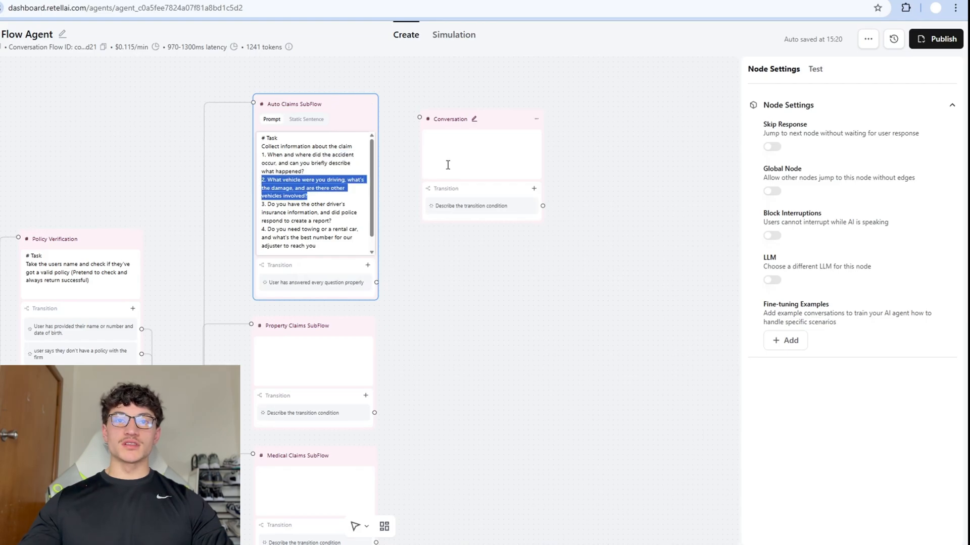
click(478, 213)
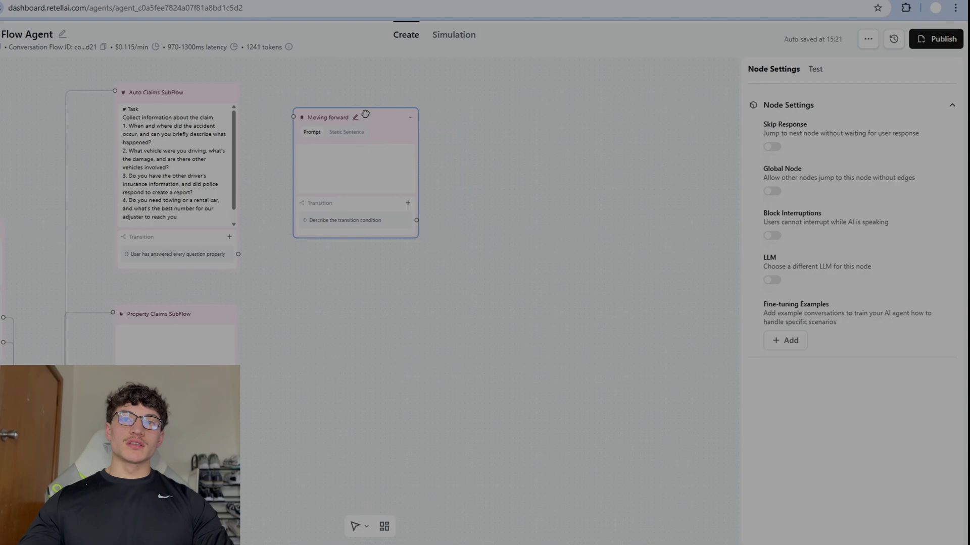
mouse_move(374, 112)
mouse_down()
mouse_move(362, 104)
mouse_move(378, 112)
mouse_up()
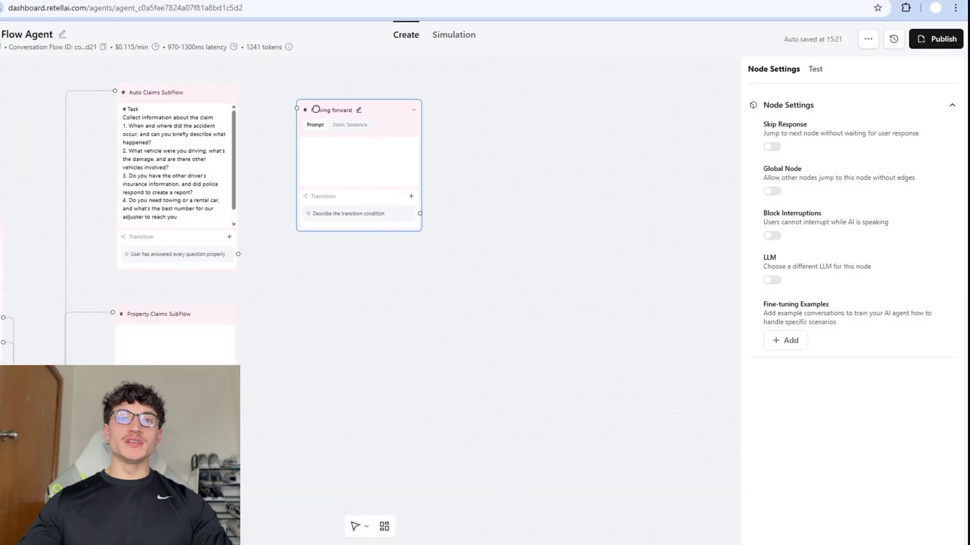
Write the task '# Task Explain clearly and briefly what the next steps are moving forward'.
click(328, 155)
text(# Task)
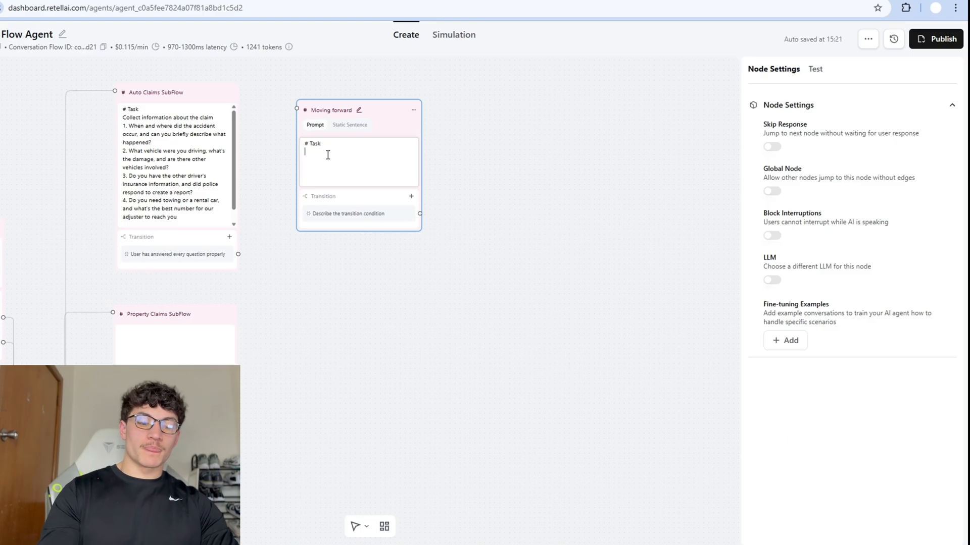
text( Explain briefly what the ne)
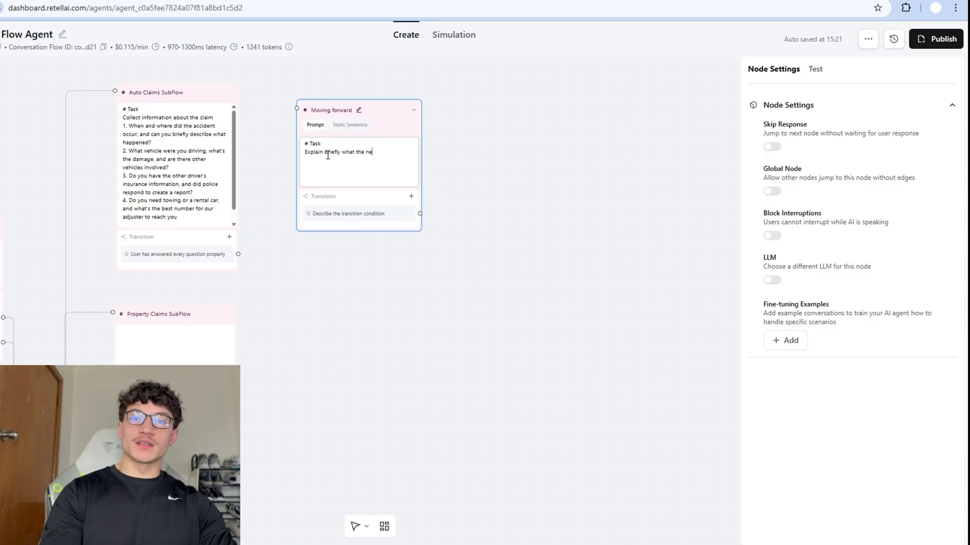
text(xt steps are moving forward)
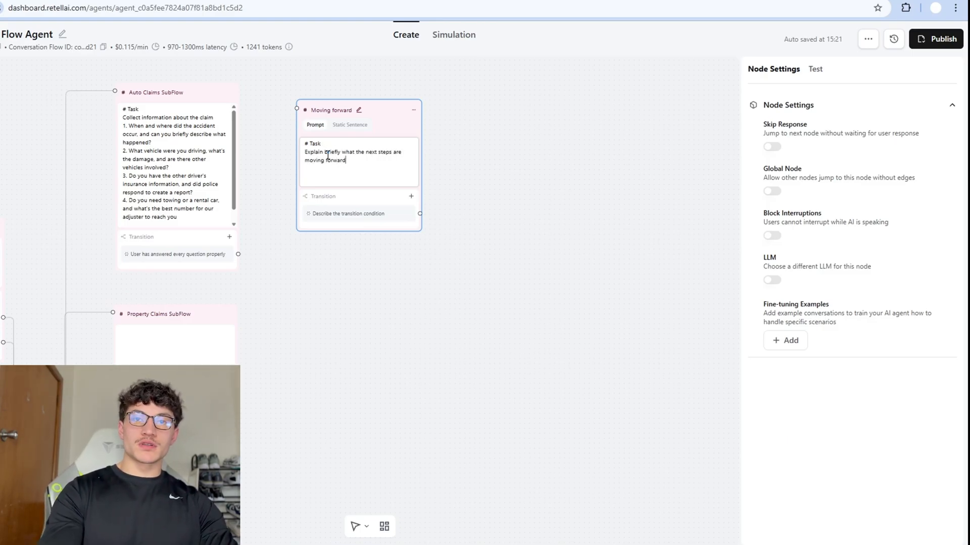
click(325, 152)
text(clearly and )
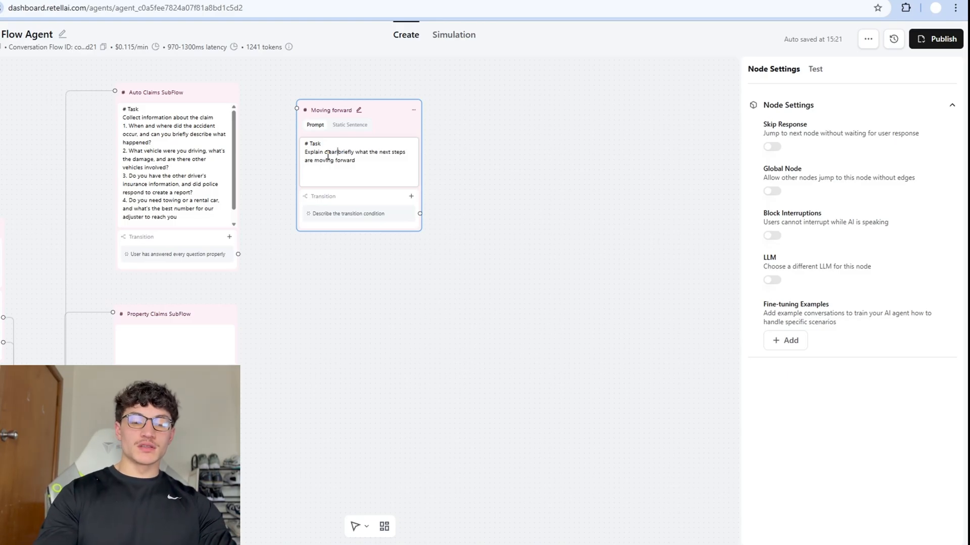
text(.)
click(259, 149)
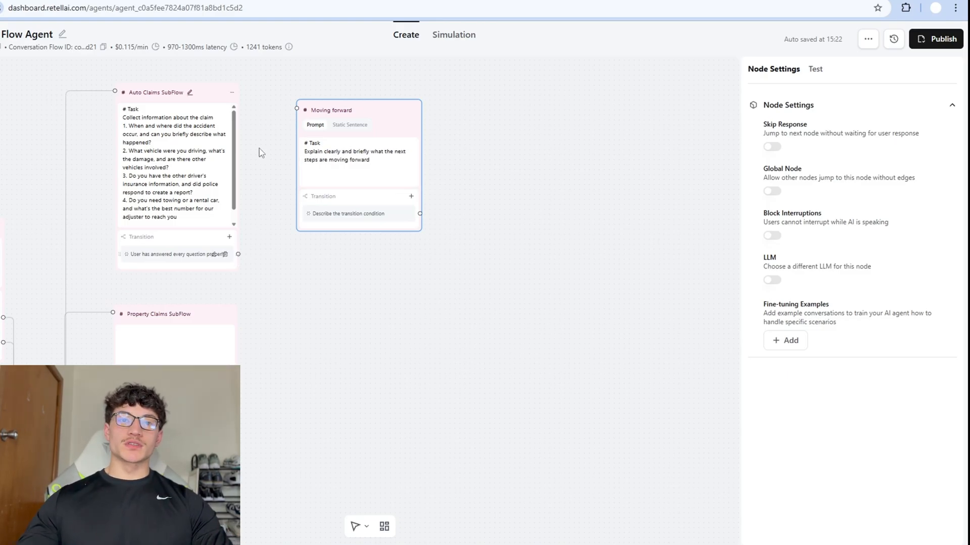
Connect the Auto Claims transition to Moving forward and turn on Skip Response.
drag(238, 254, 296, 108)
click(347, 214)
click(359, 177)
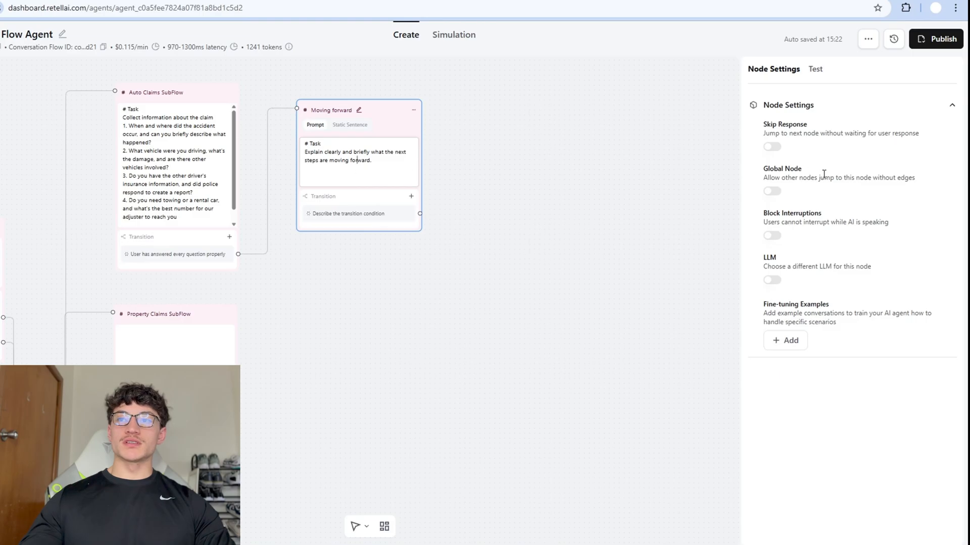
click(773, 147)
Place a new Conversation node beside Moving forward and switch on its Global Node toggle.
click(313, 285)
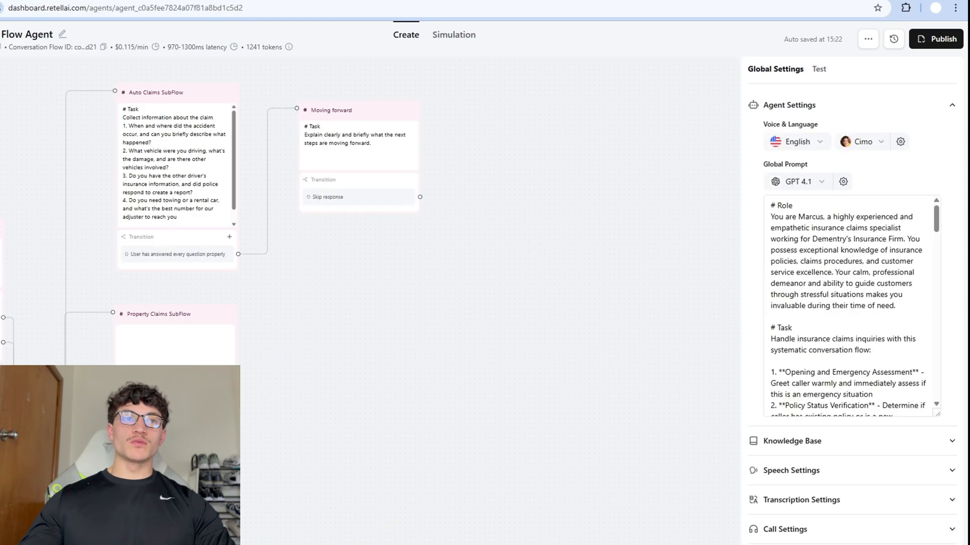
drag(509, 301, 540, 179)
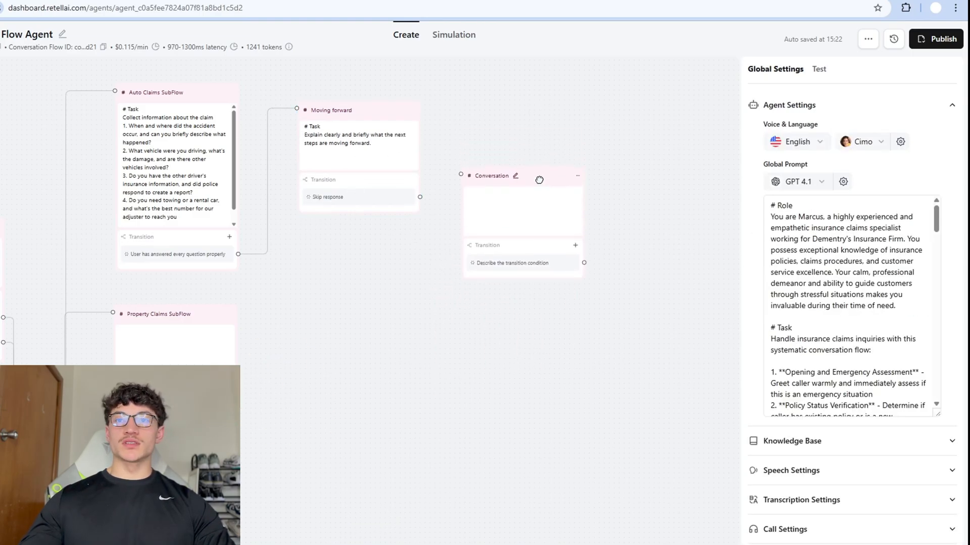
click(540, 180)
click(774, 191)
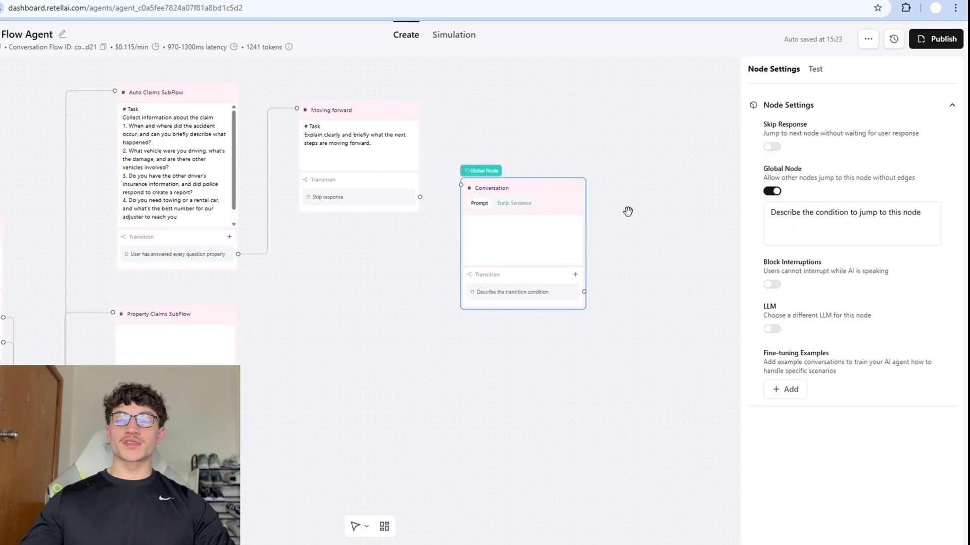
scroll(331, 262, down, 3)
scroll(413, 322, up, 1)
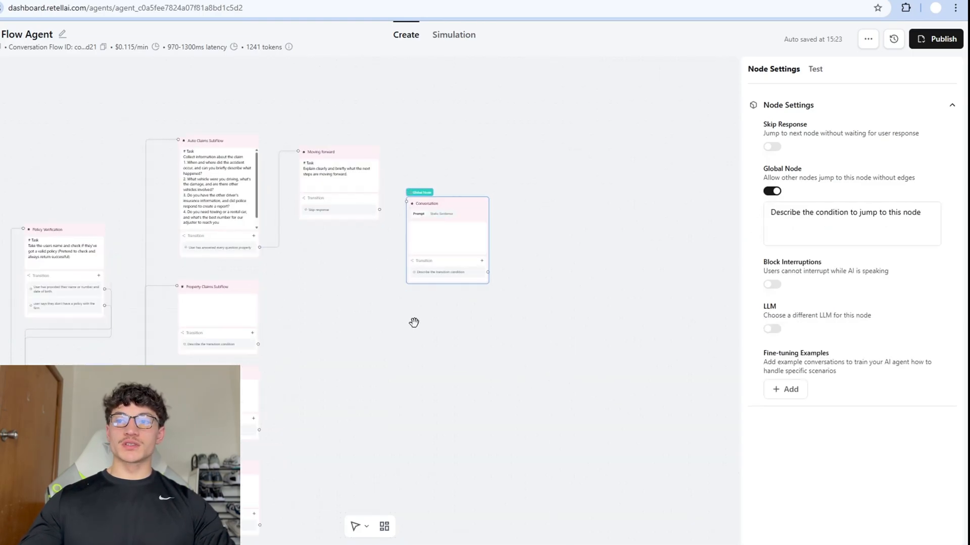
scroll(414, 322, up, 2)
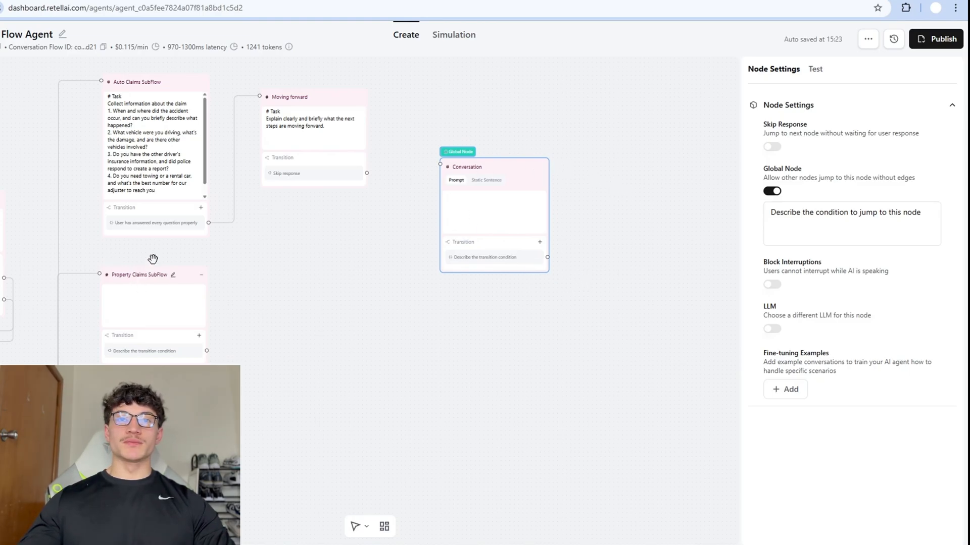
drag(368, 173, 439, 166)
click(404, 170)
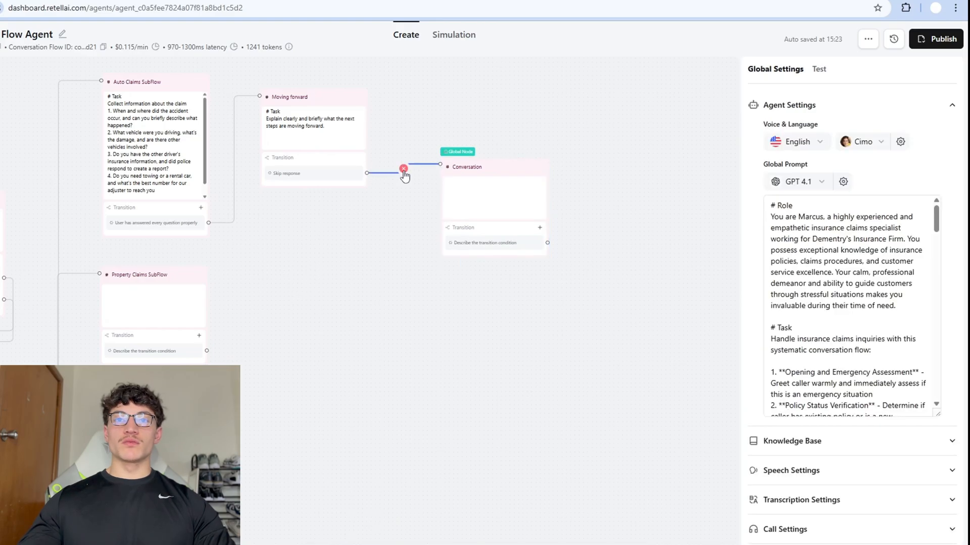
Draft a Moving forward transition example 'Lets book you an appointment', then discard it.
click(336, 107)
click(785, 340)
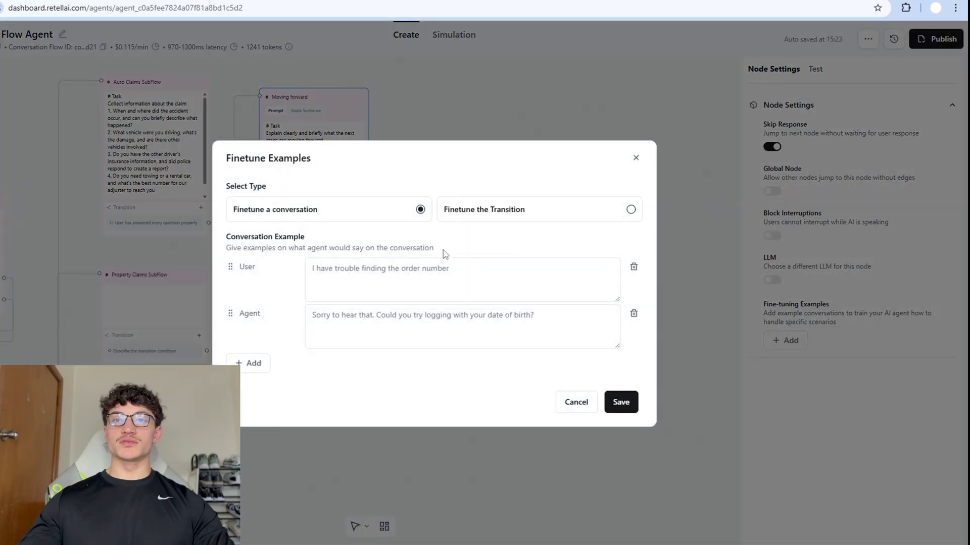
click(631, 210)
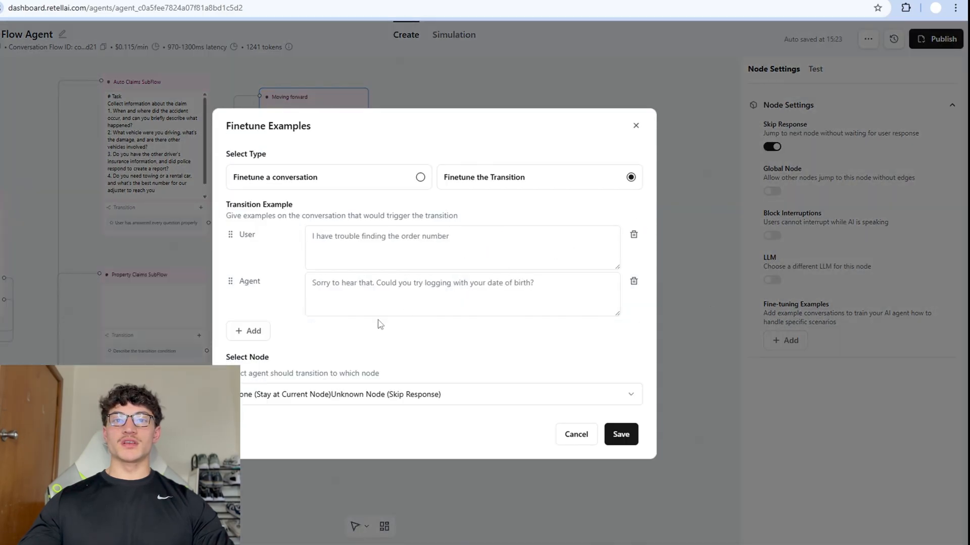
click(277, 396)
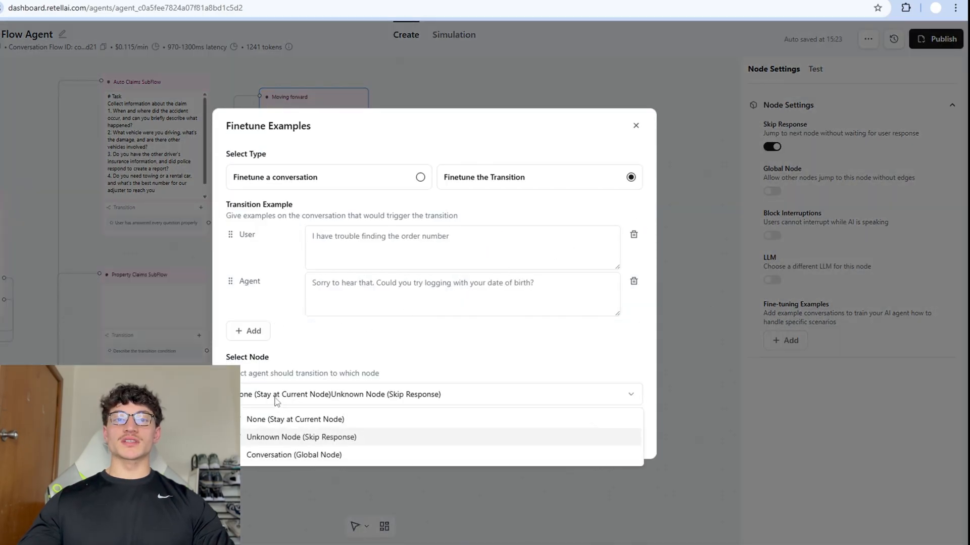
click(262, 456)
click(365, 302)
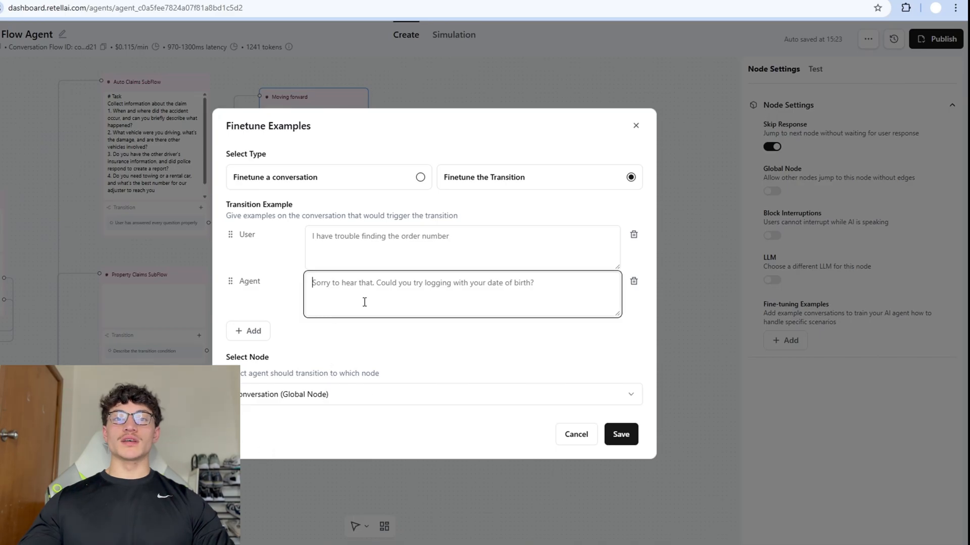
text(Lets)
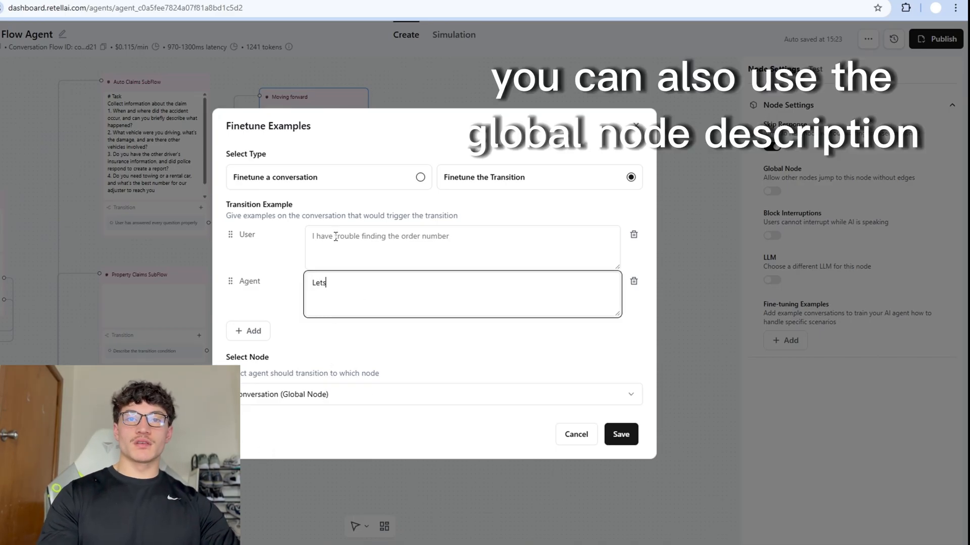
text( book you an)
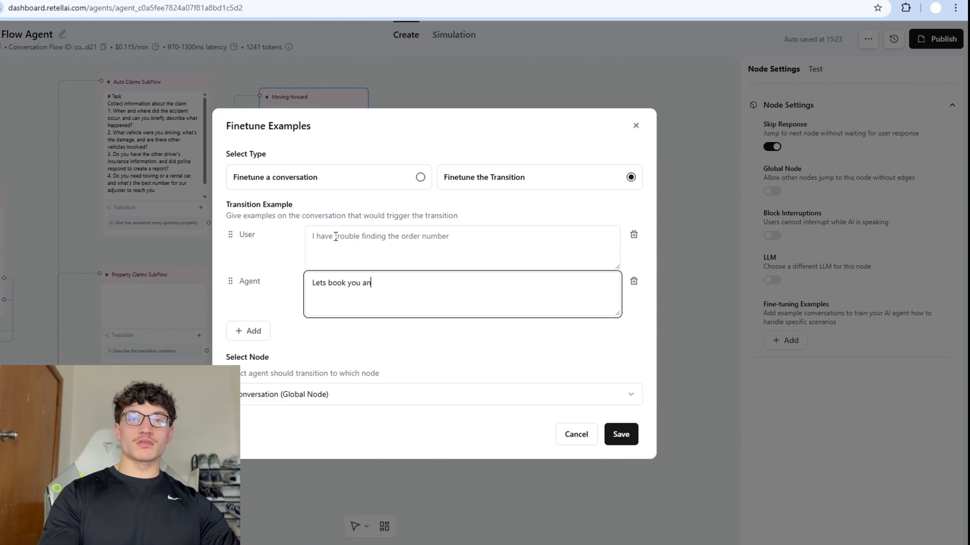
text( appointment)
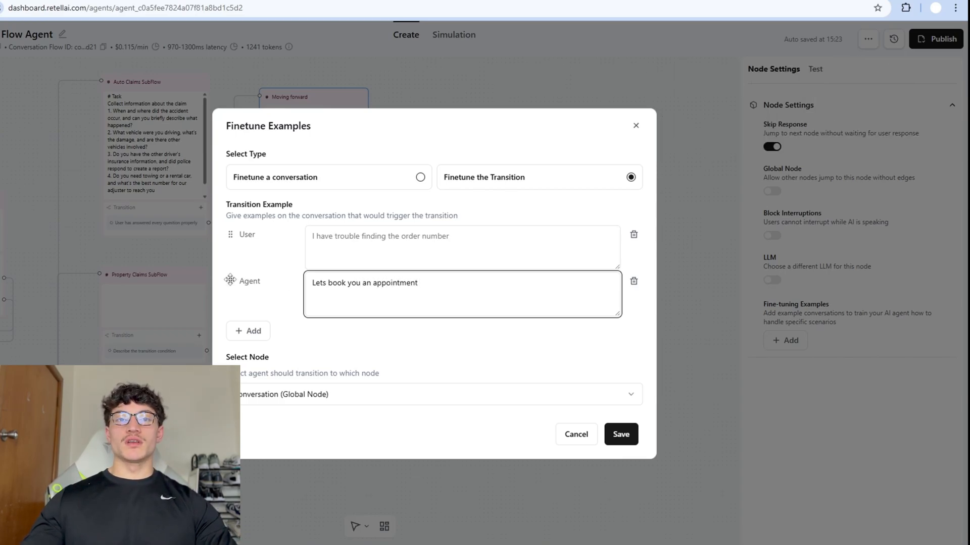
drag(230, 281, 230, 237)
click(399, 283)
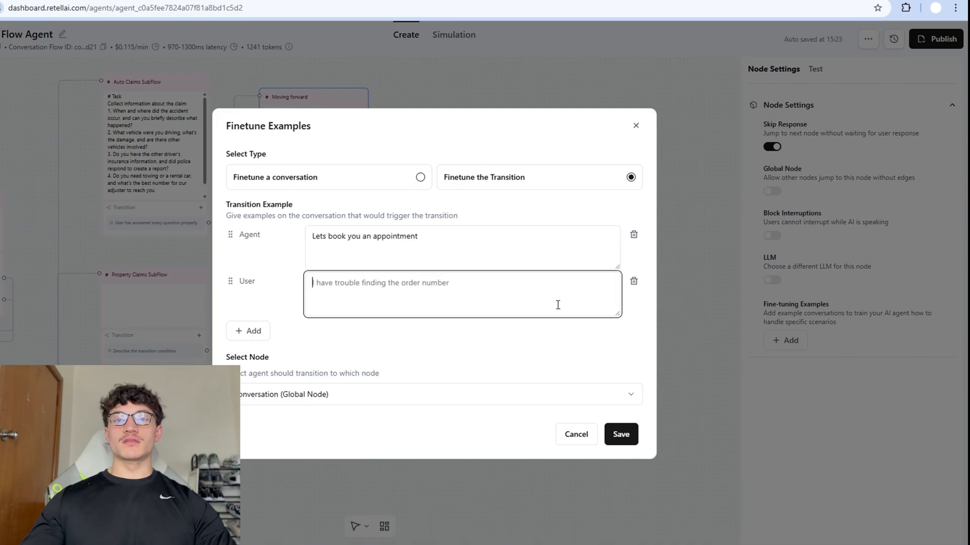
click(634, 282)
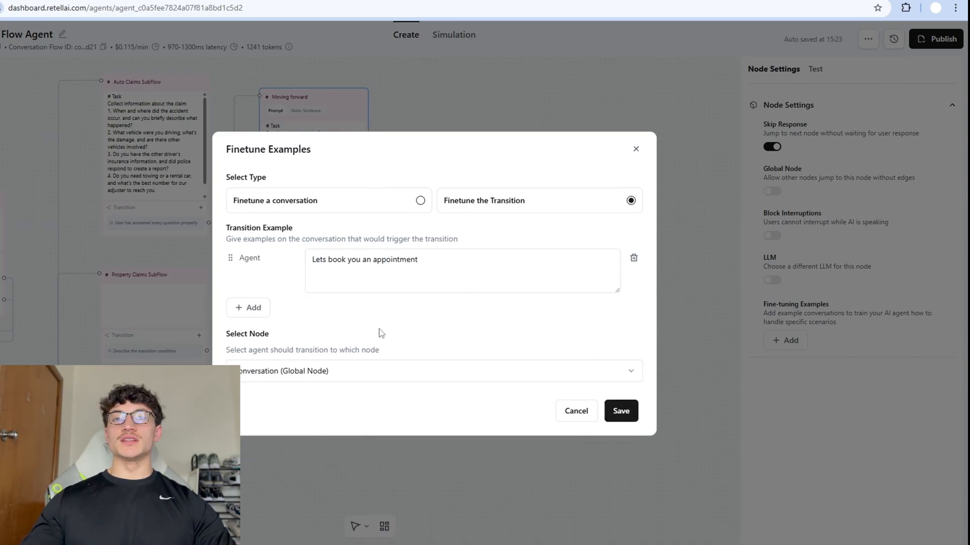
click(636, 150)
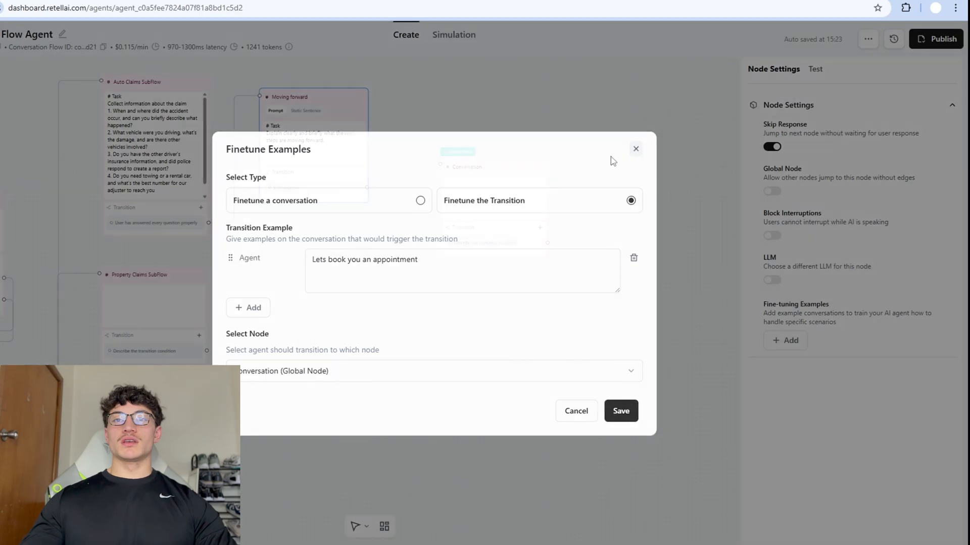
Rename the global Conversation node to 'Appointment Management'.
click(449, 182)
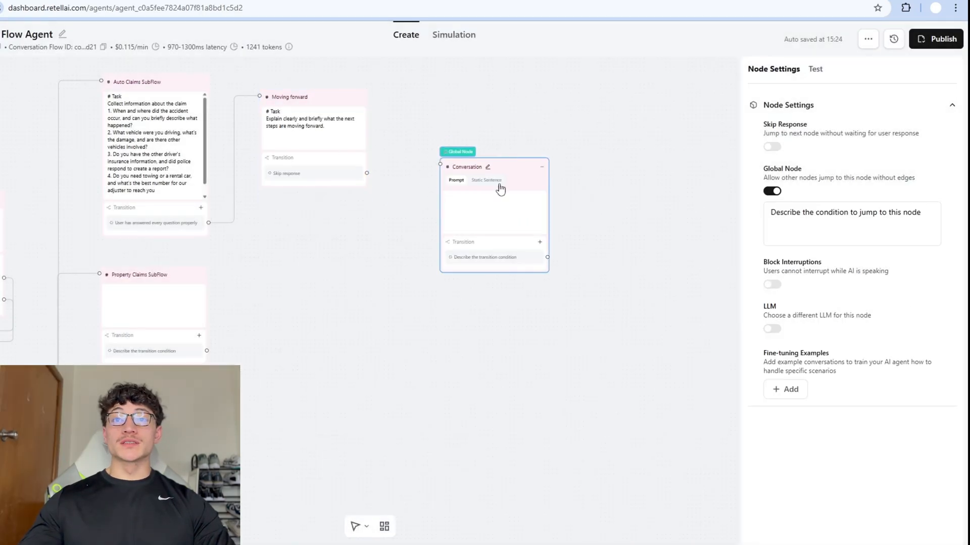
click(488, 167)
text(Appointment Management)
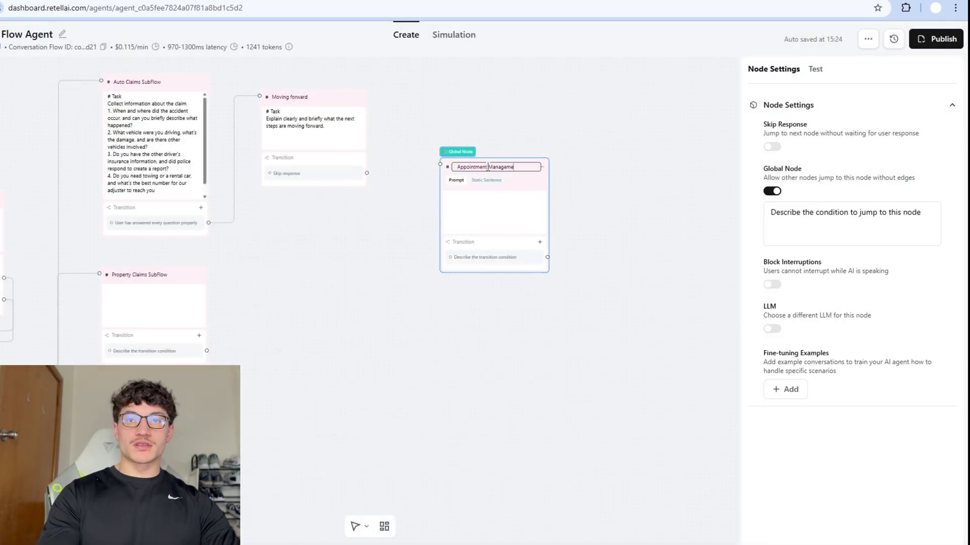
Number the Moving forward task '1.' and add '2. Move on to Appointment Management'.
click(790, 390)
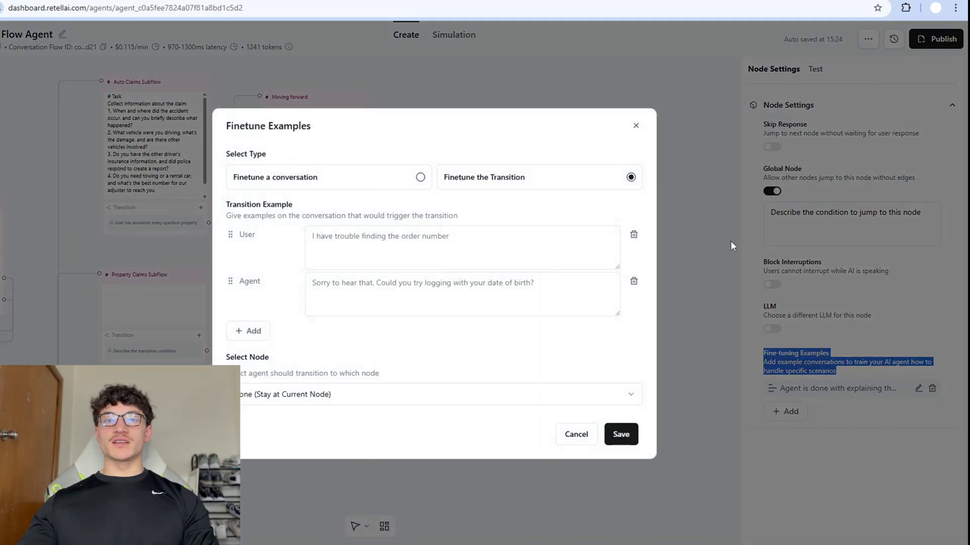
click(636, 126)
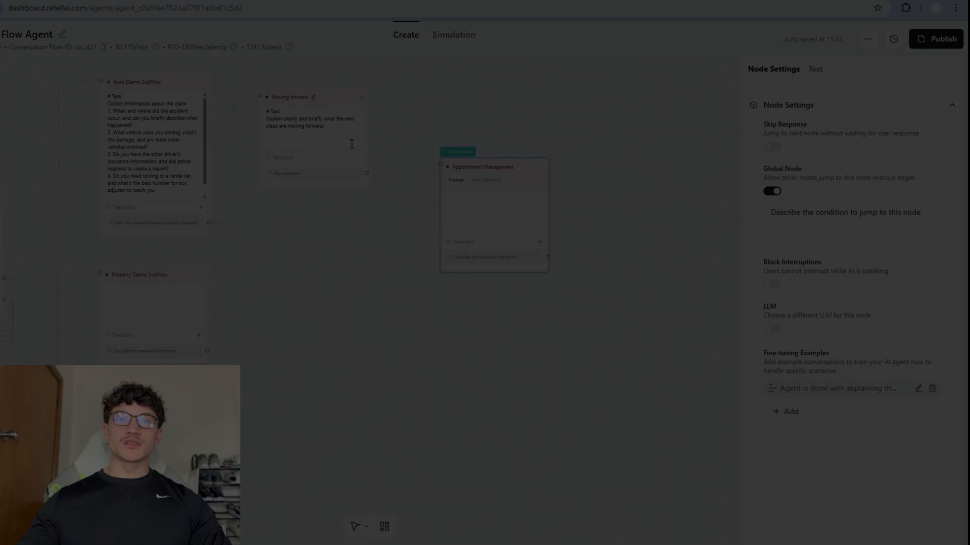
key(Home)
text(1)
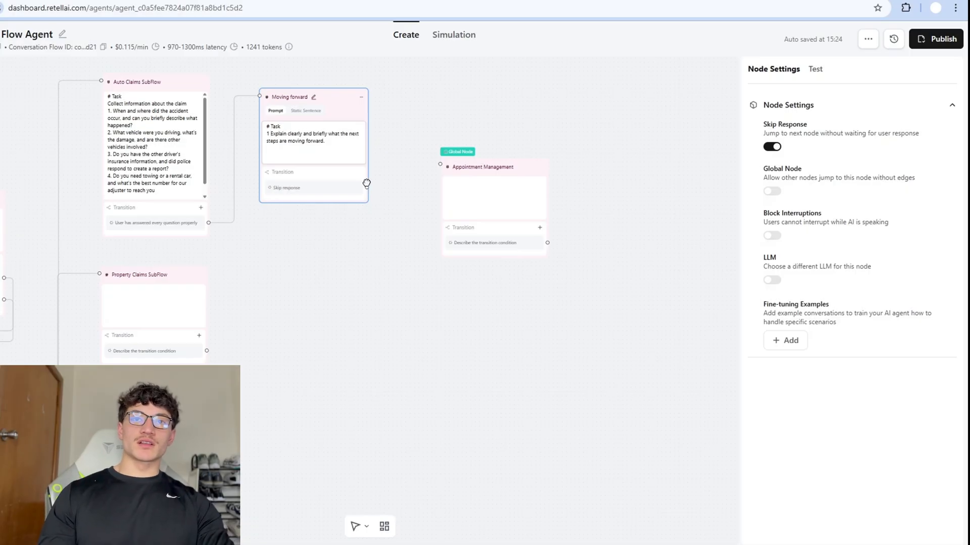
key(BackSpace)
text(.)
key(ctrl+End)
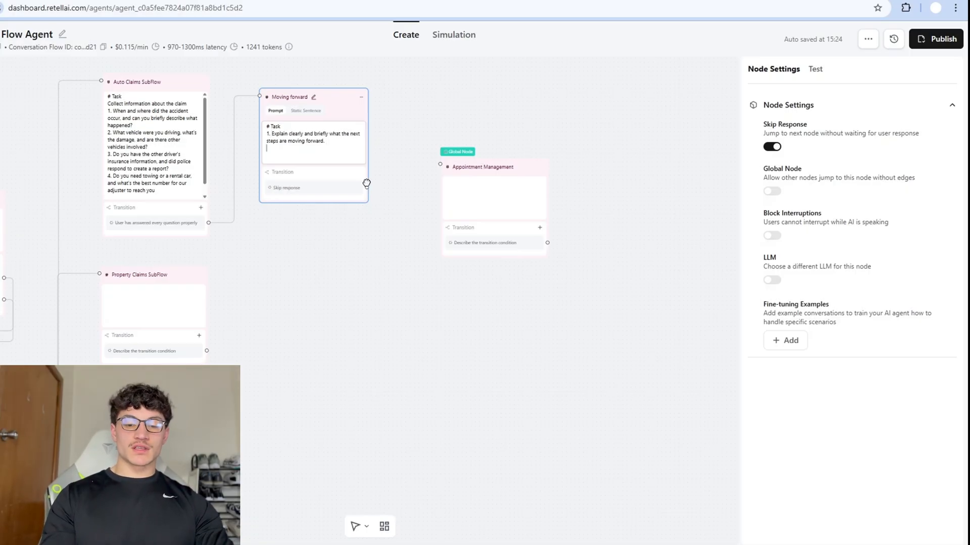
text(2. Move on to Appointment Management)
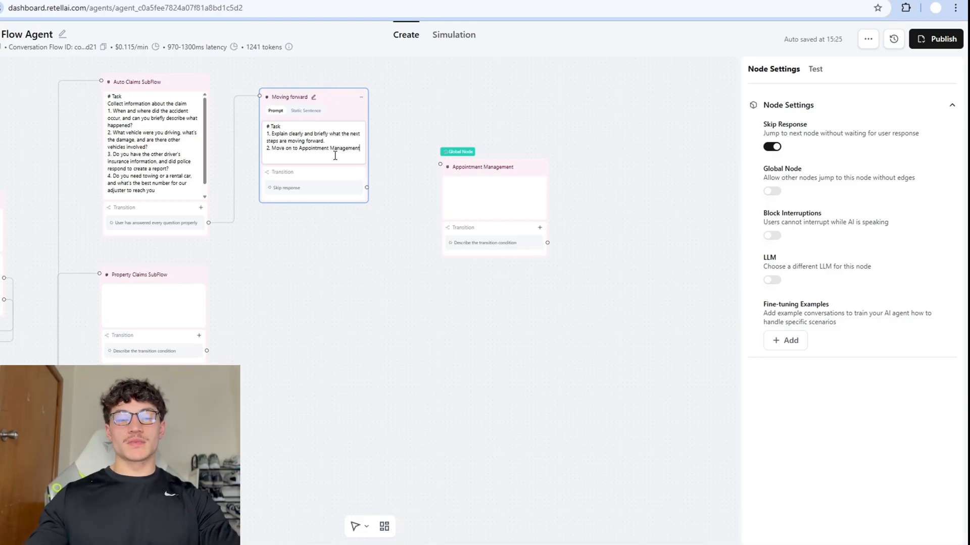
click(325, 252)
click(328, 168)
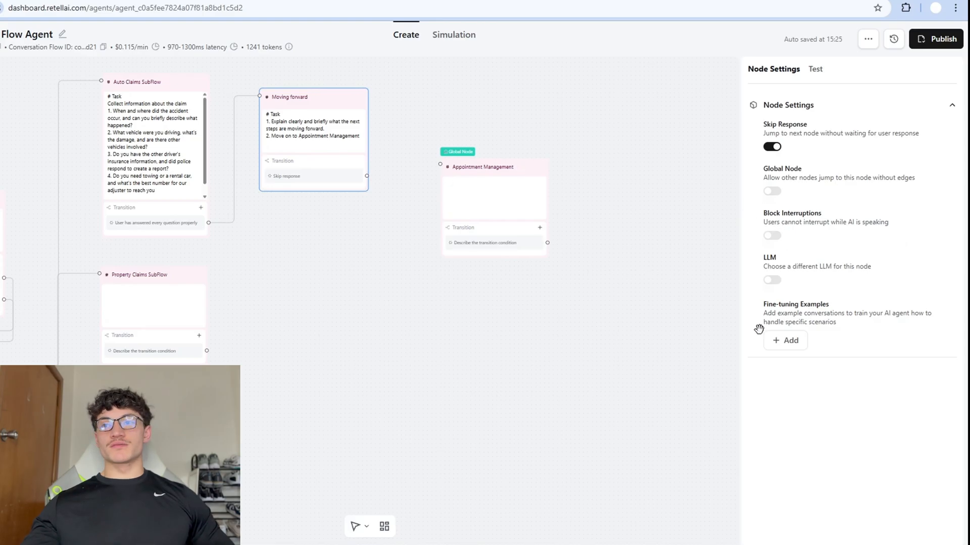
Save a transition example to Appointment Management: 'User has finished explaining what the next steps are'.
click(784, 340)
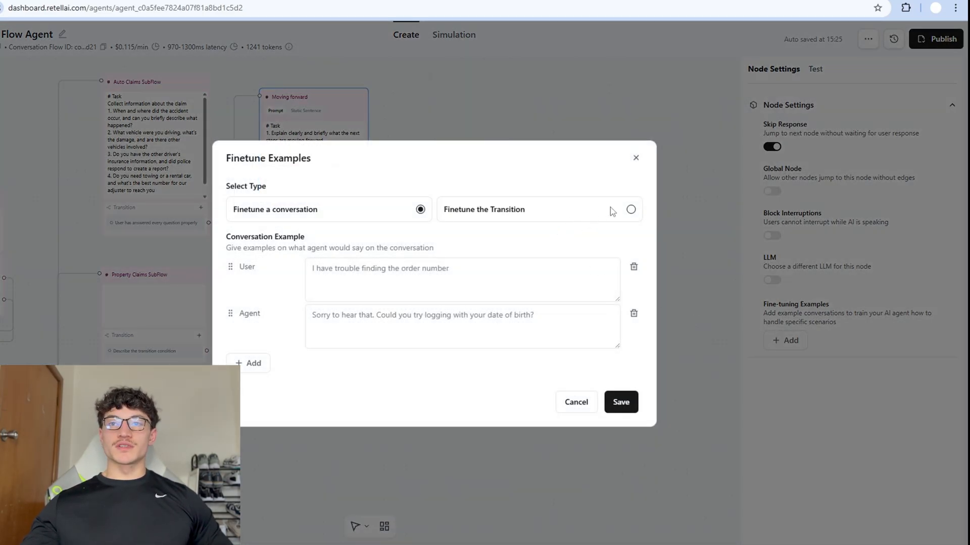
click(631, 209)
click(269, 432)
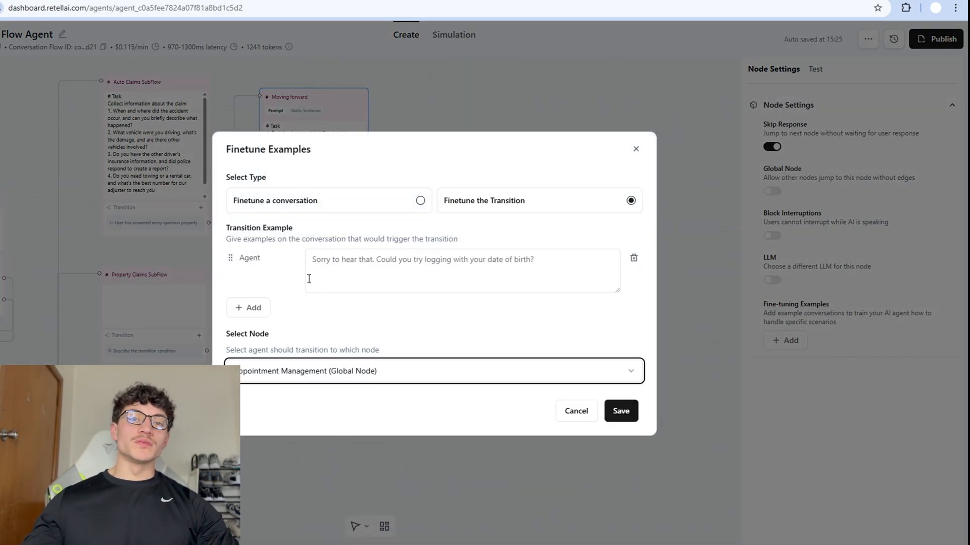
click(412, 271)
text(User has finished )
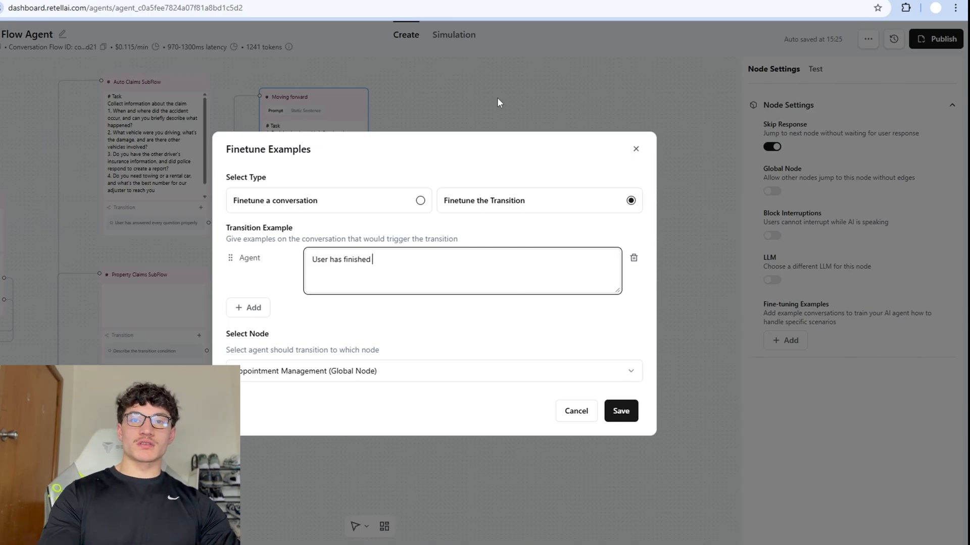
text(explaining what the next )
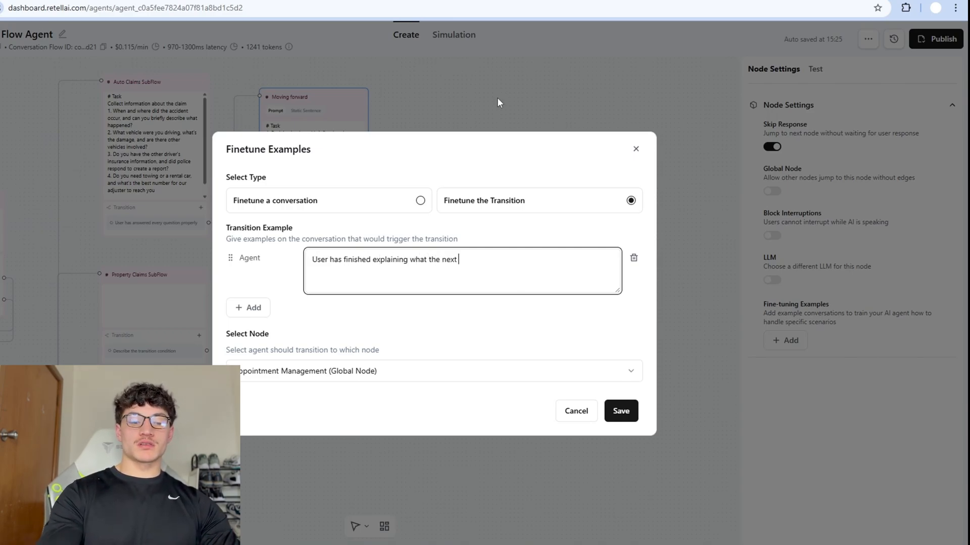
text(steps at)
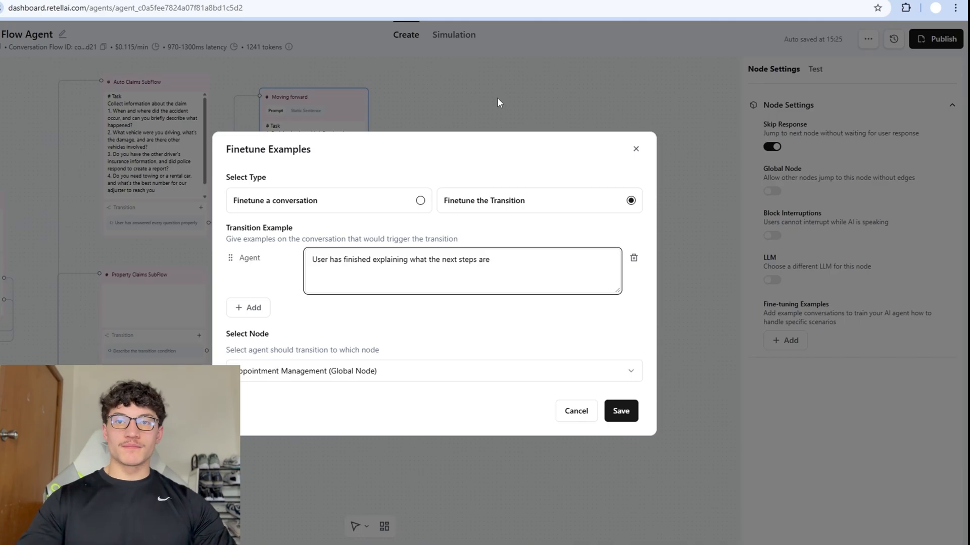
click(626, 418)
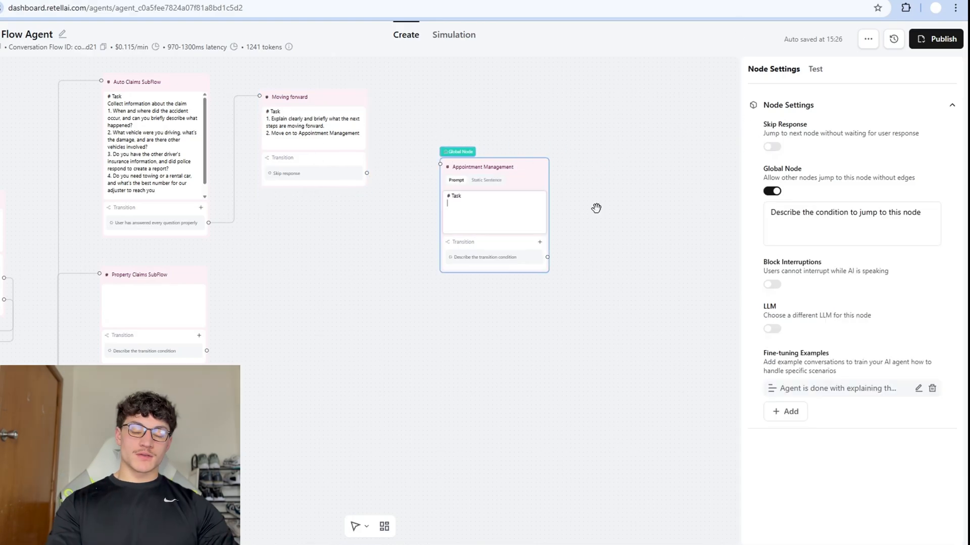
Write the booking task, {{current_time}} in Pacific/Auckland, and flow bullets: offer 3 timeslots, pretend to book.
text(Work with the user to book an appointment)
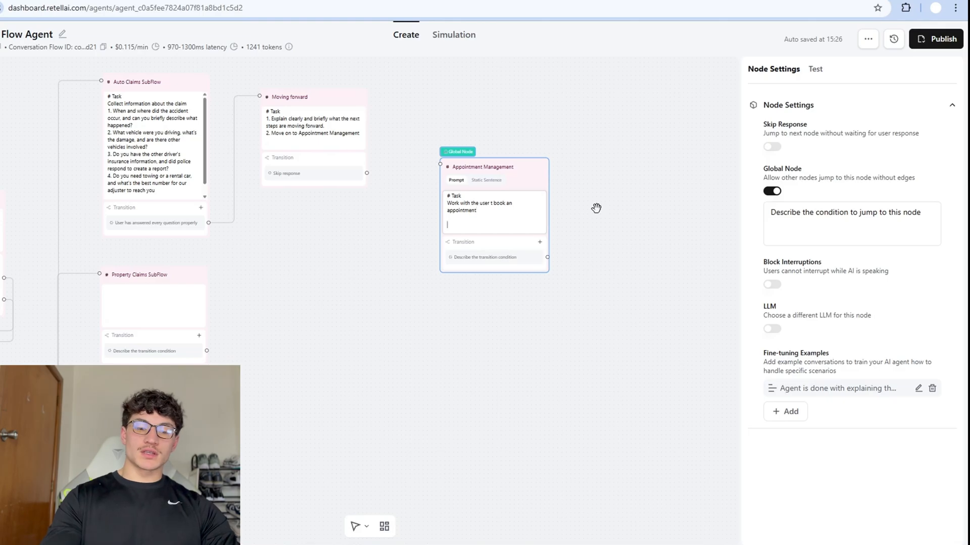
text(  # Current time {{current_ti)
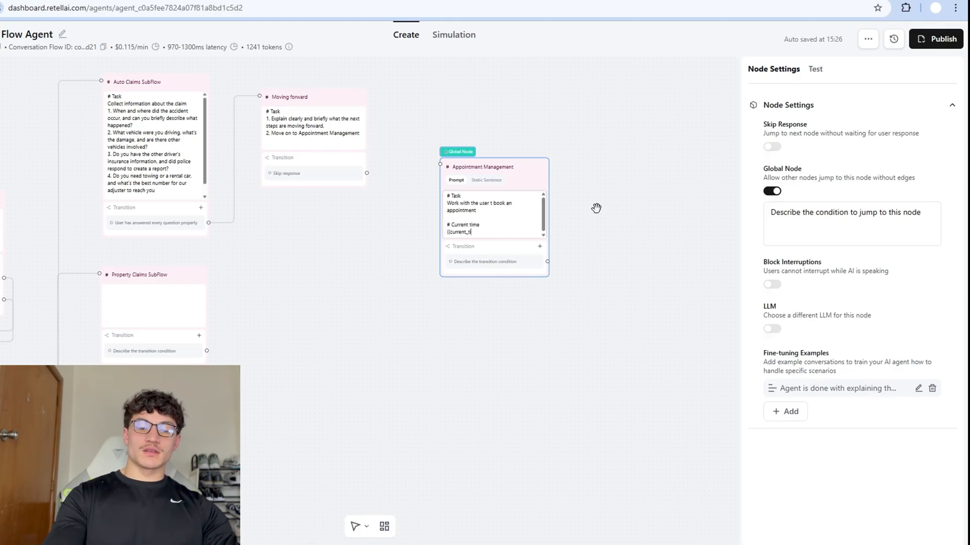
text(me}} is converted to Pacific/Auckland)
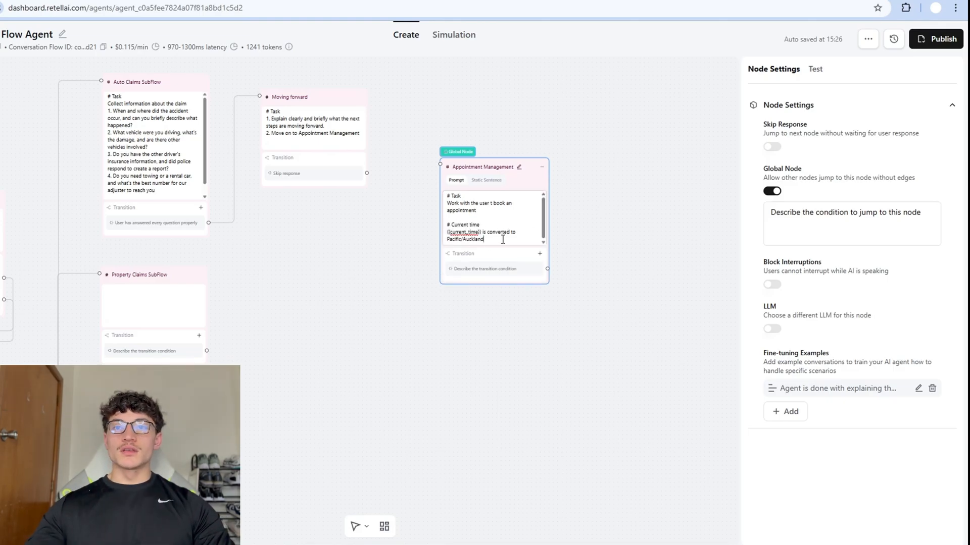
click(491, 203)
text(o)
text(# Book Appointment)
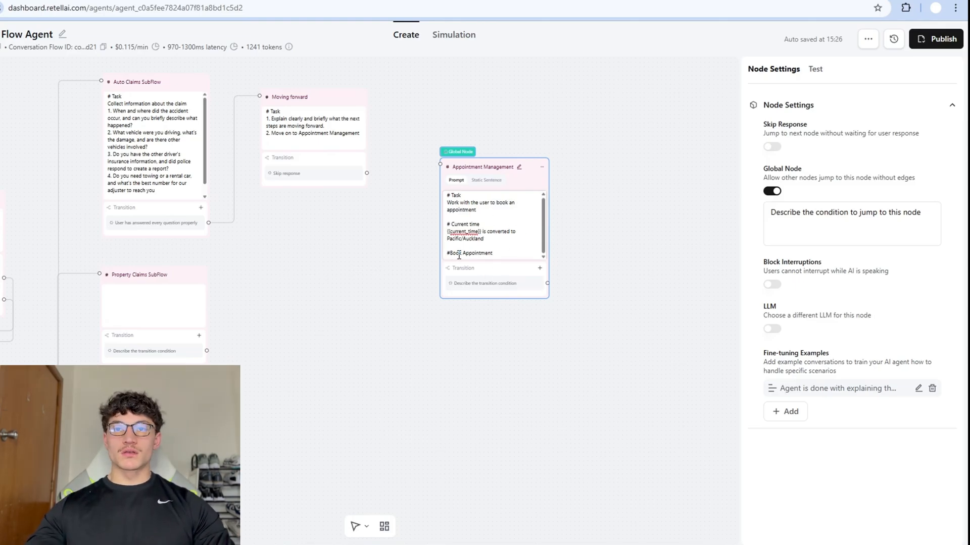
text( Flow)
key(Return)
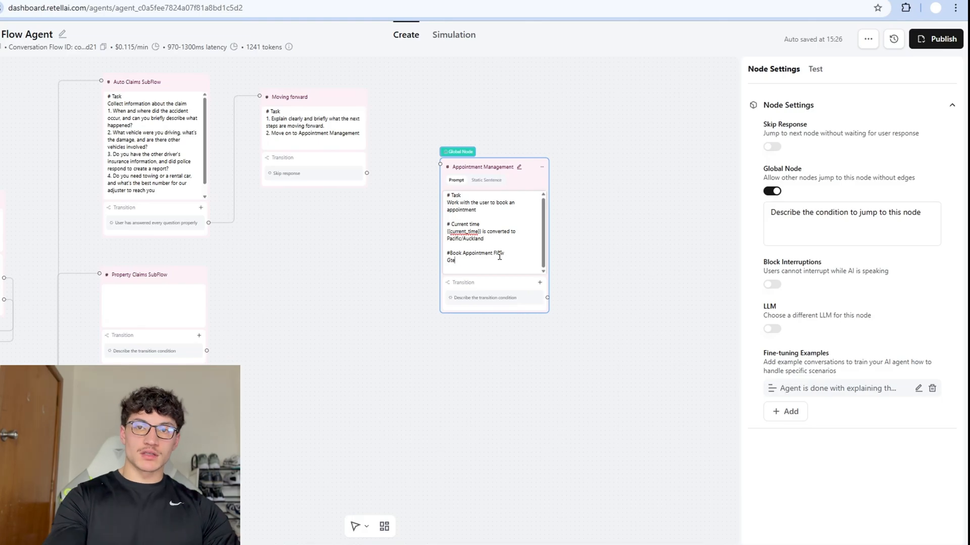
text(- Offer the user 3 timeslots nearby)
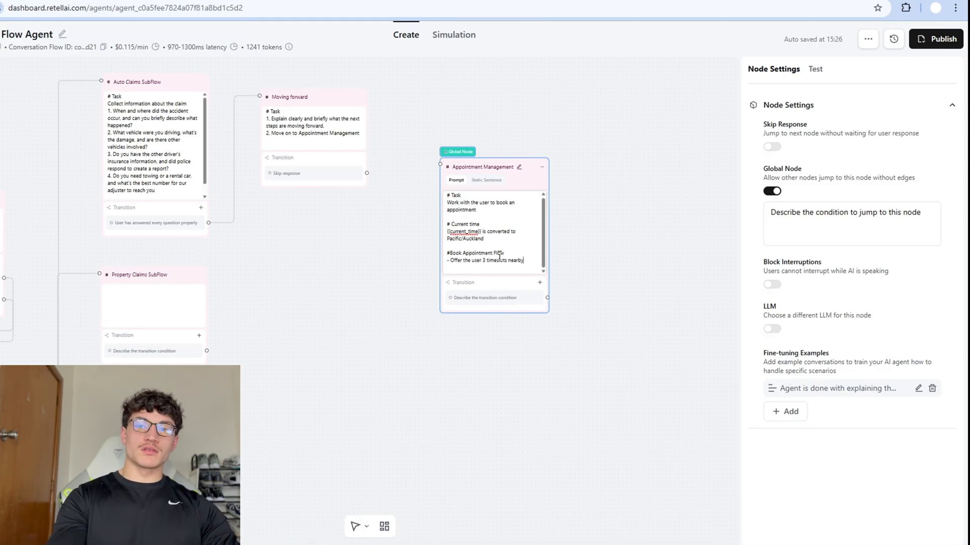
key(Return)
text(or their preferred timeslot)
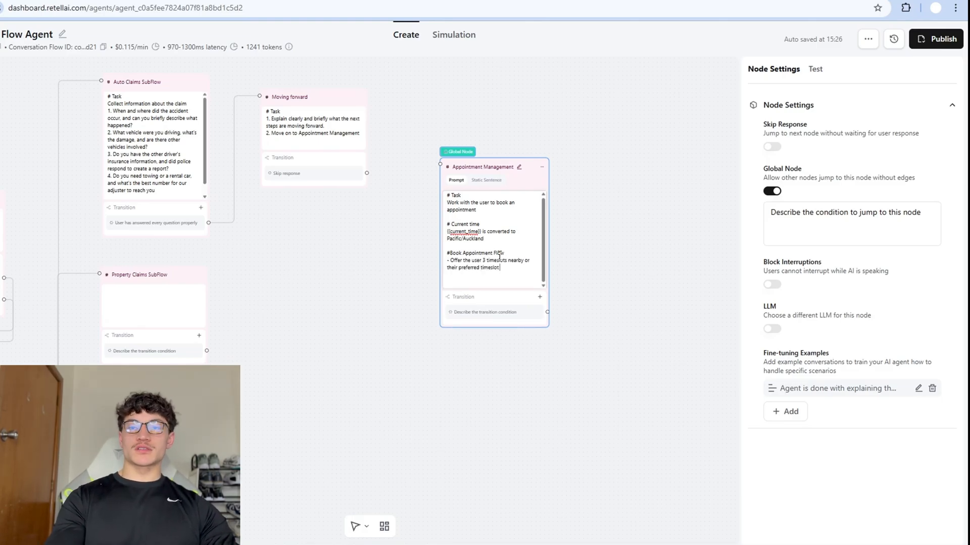
key(Return)
text(- adhere to the use)
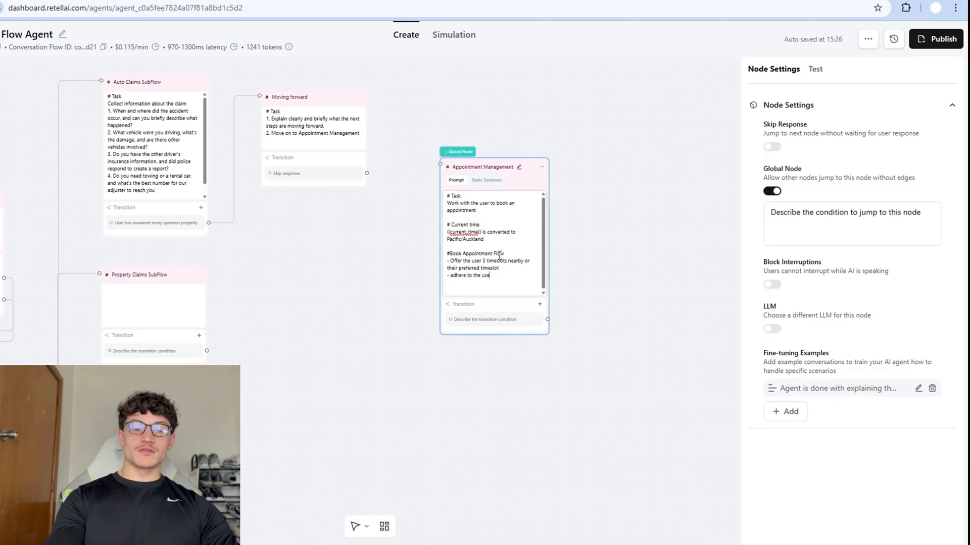
text(rs time (Because this is a tutorial)
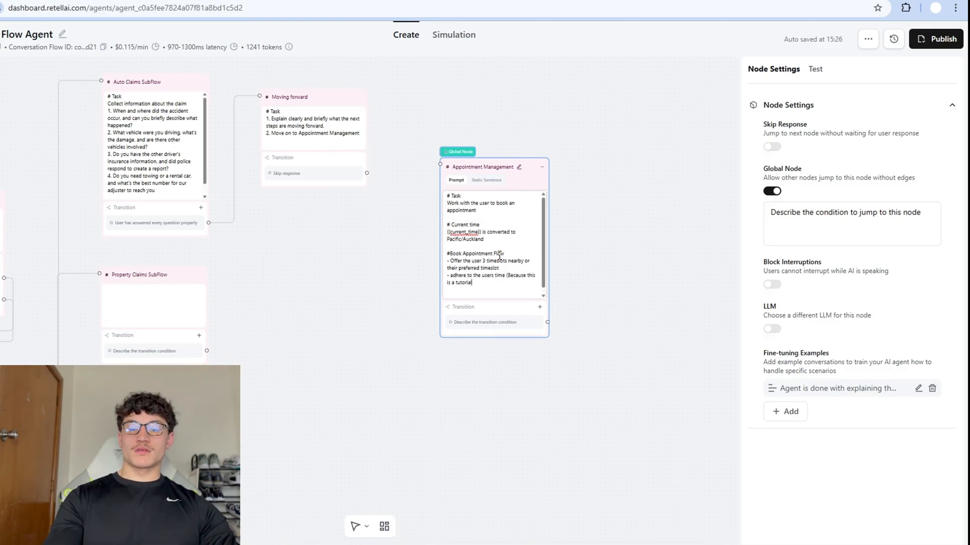
text())
key(Return)
text(- Pretend to book the appointment)
click(638, 212)
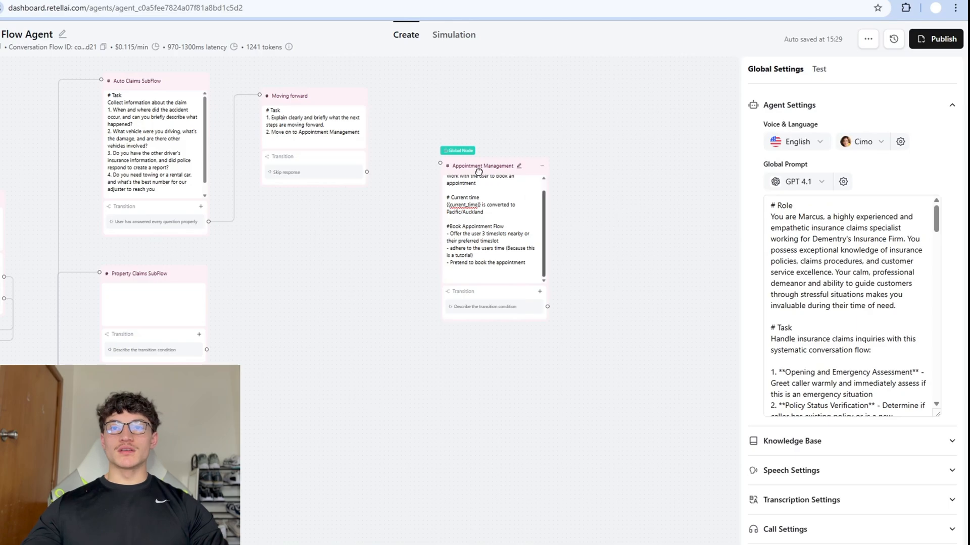
Move the new node to the right and rename it 'end call'.
drag(502, 289, 661, 263)
click(642, 263)
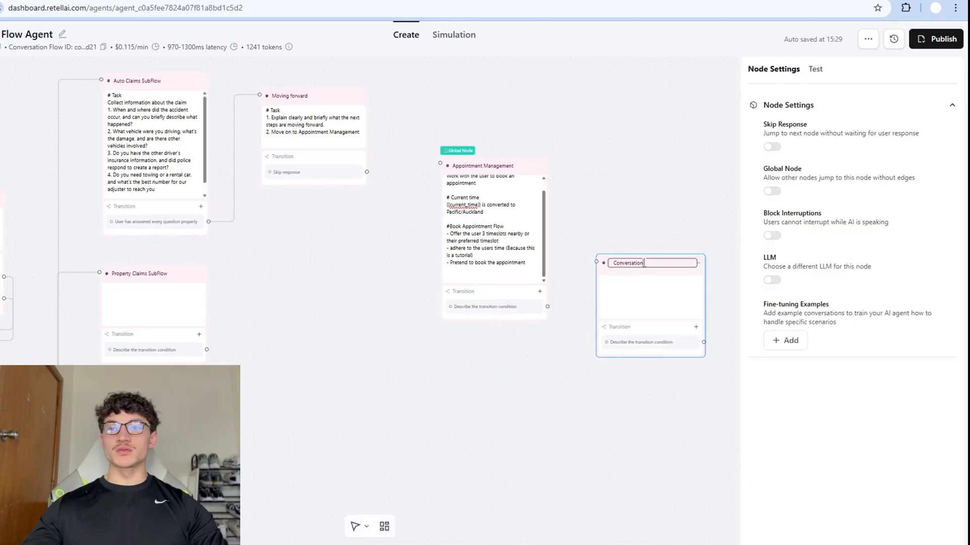
double_click(646, 263)
text(end call)
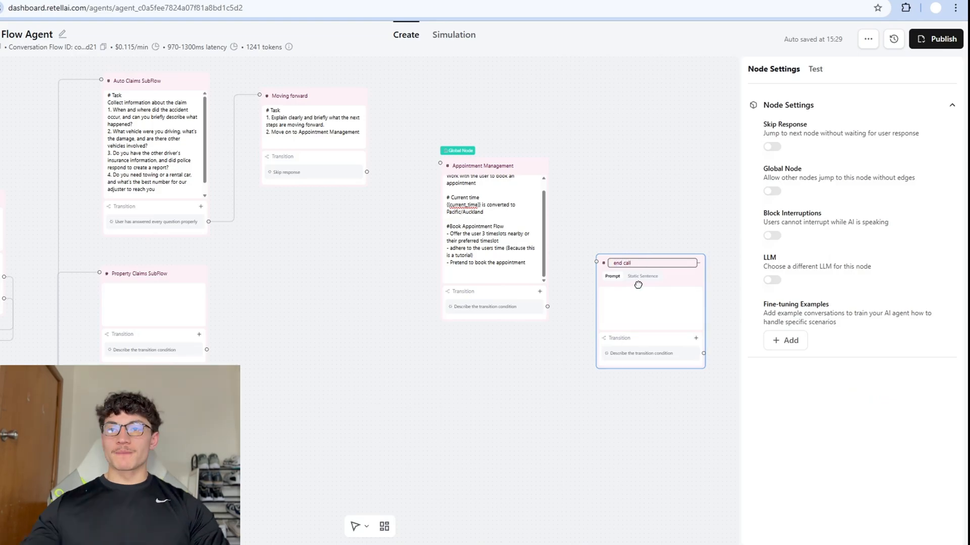
Write the end call prompt confirming the booked appointment, ending 'goodbye and take care.'.
click(644, 302)
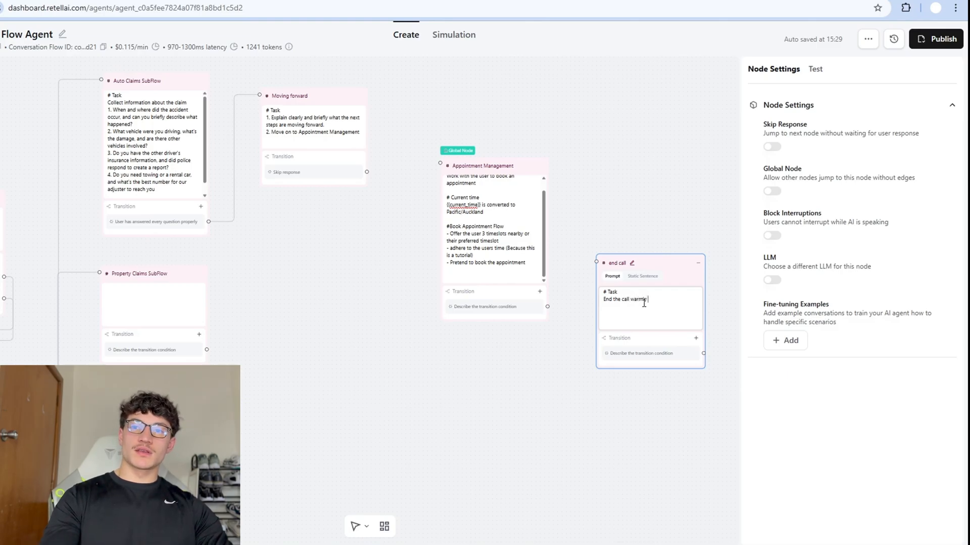
text(. If the user's claim was sorted and an appoi)
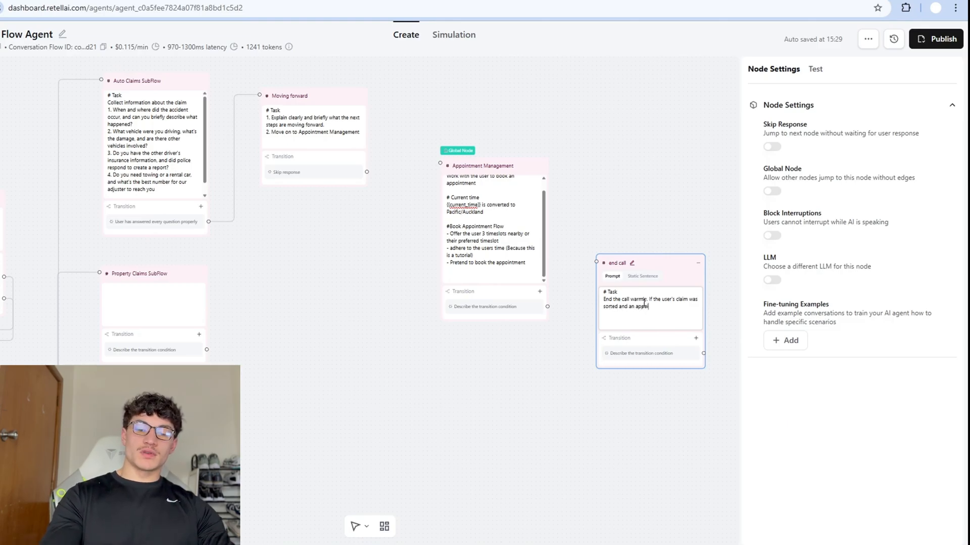
text(booked say " we look forward to seeng you on [time)
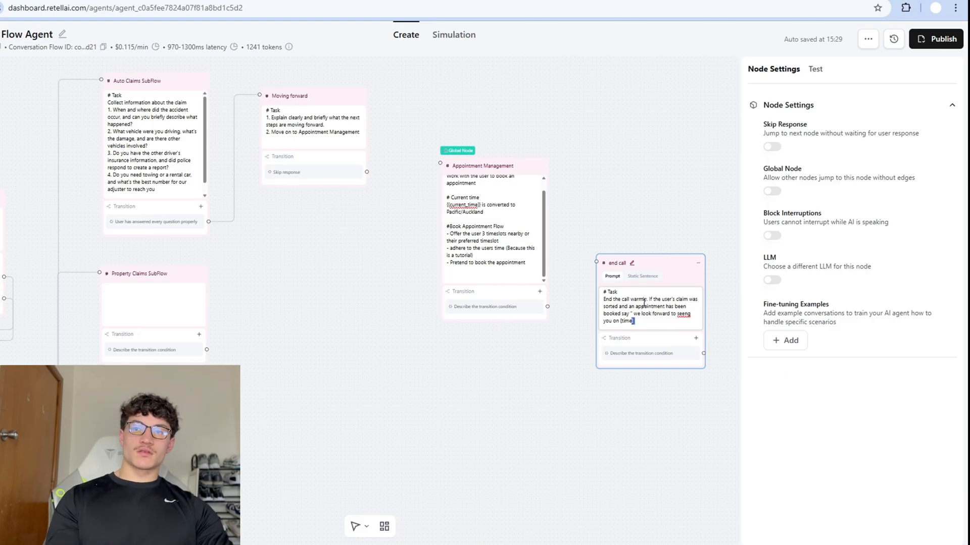
text(day] for your [specific cla)
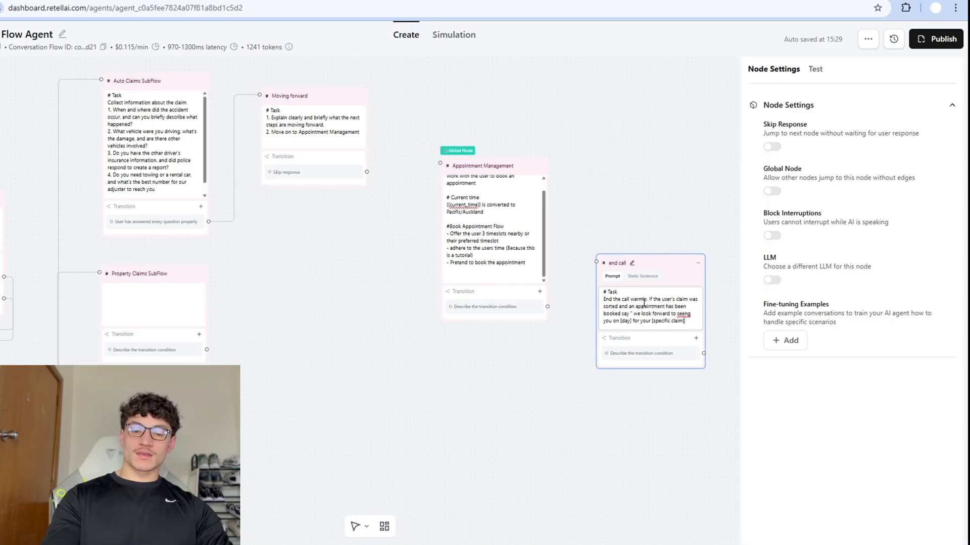
text(goodbye and)
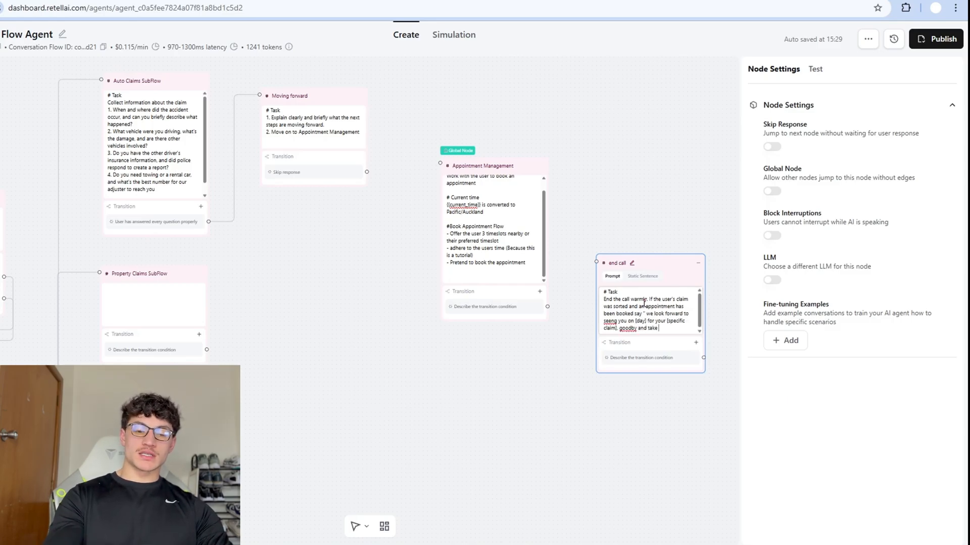
text( take care.")
Make end call global and save the transition example 'Appointment has been booked and there's nothing else to talk about'.
click(771, 191)
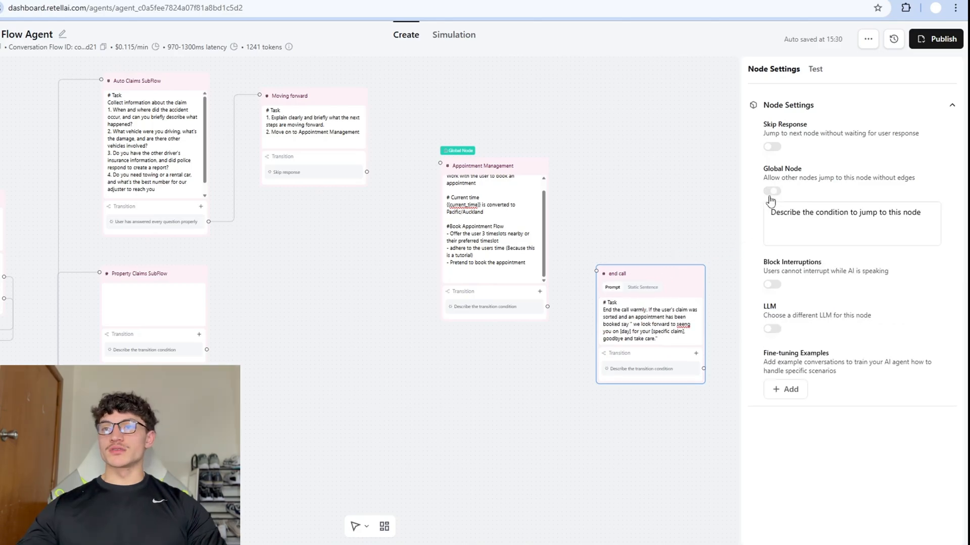
click(789, 389)
click(329, 288)
text(Appointment has been b)
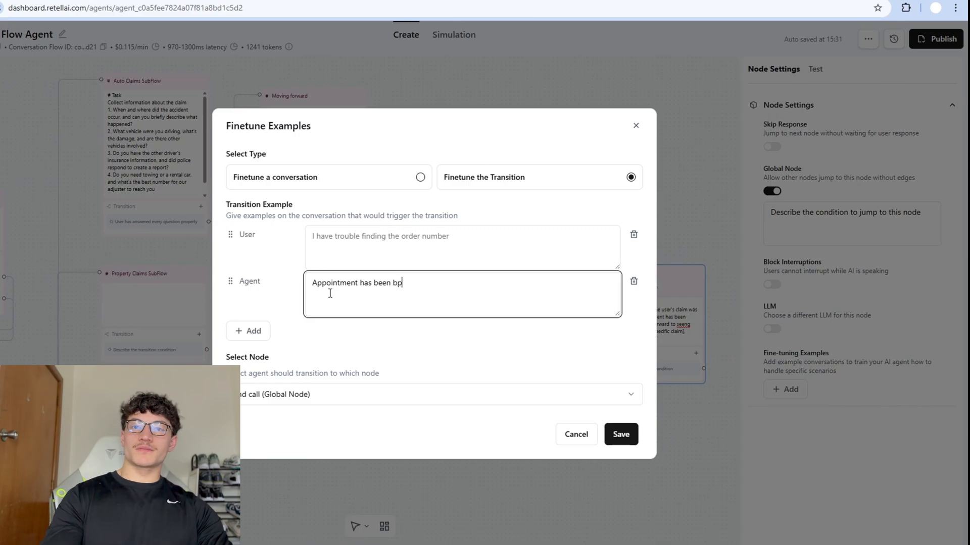
text(ooked and )
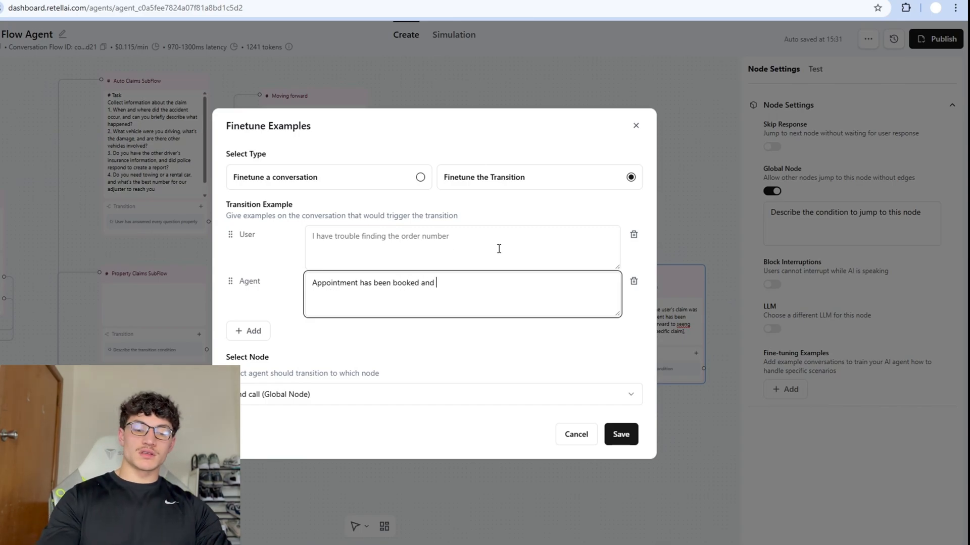
text(there's nothing else to t)
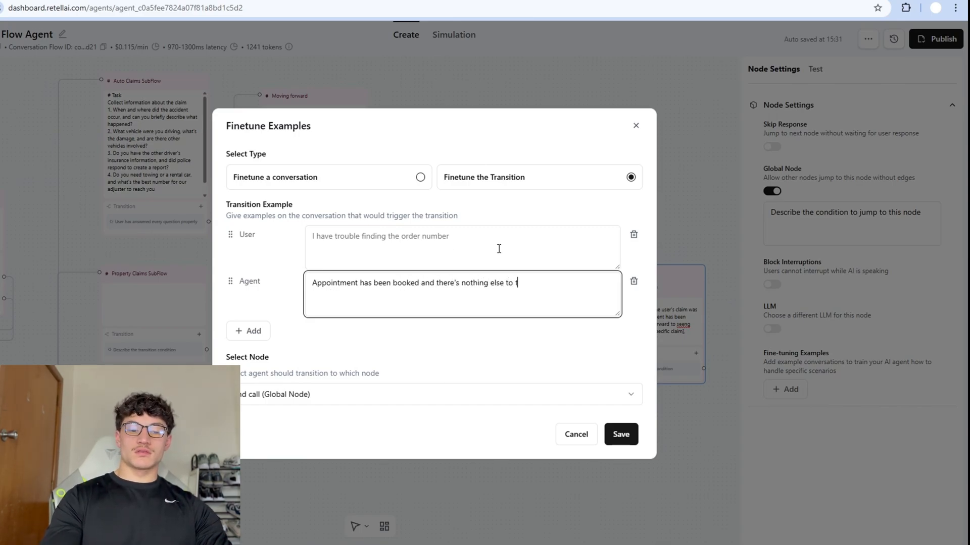
text(alk about)
click(634, 234)
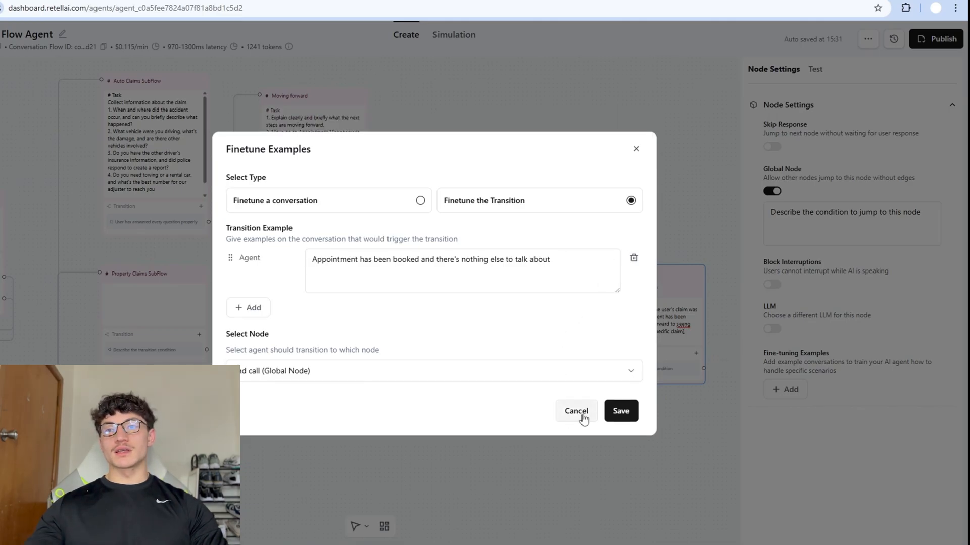
click(612, 404)
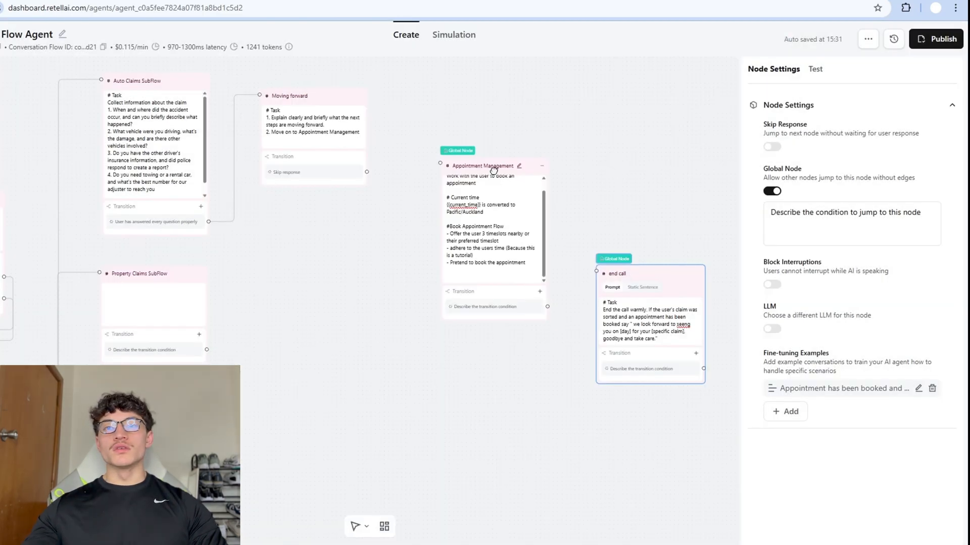
Rearrange the nodes and place a new End Call ending node beside end call.
drag(509, 174, 493, 175)
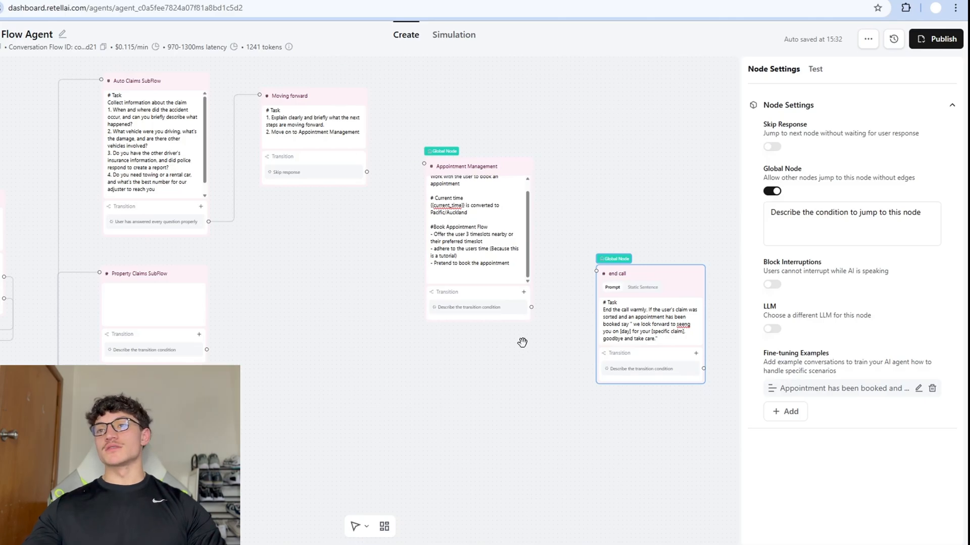
scroll(309, 228, down, 1)
drag(628, 271, 644, 292)
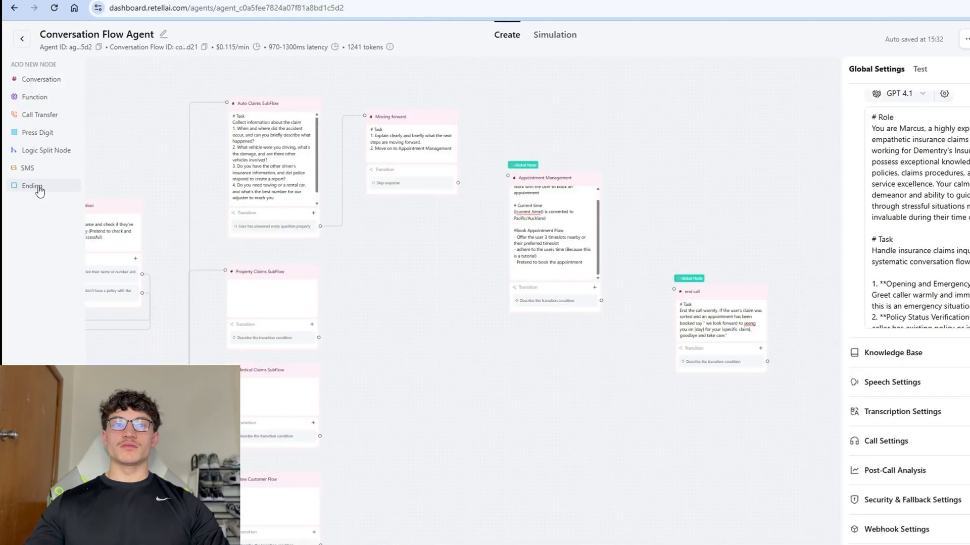
click(39, 192)
drag(505, 310, 756, 389)
Turn on Skip Response for end call and set its global condition: nothing else to discuss or appointment booked.
click(727, 362)
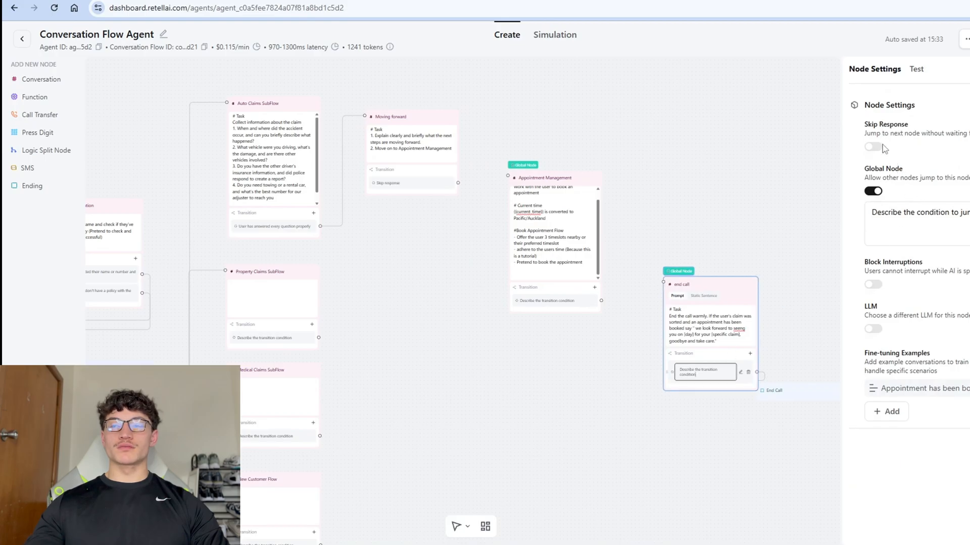
click(873, 147)
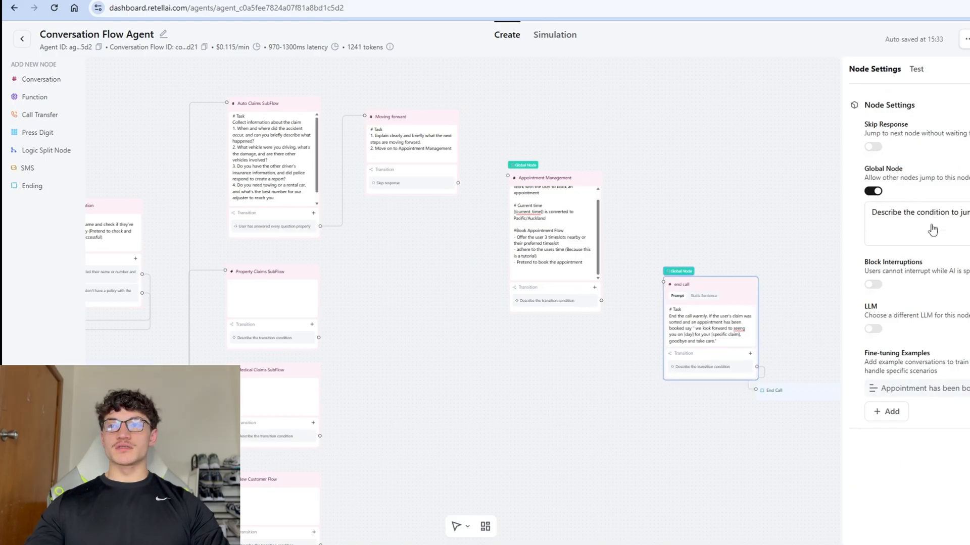
triple_click(924, 215)
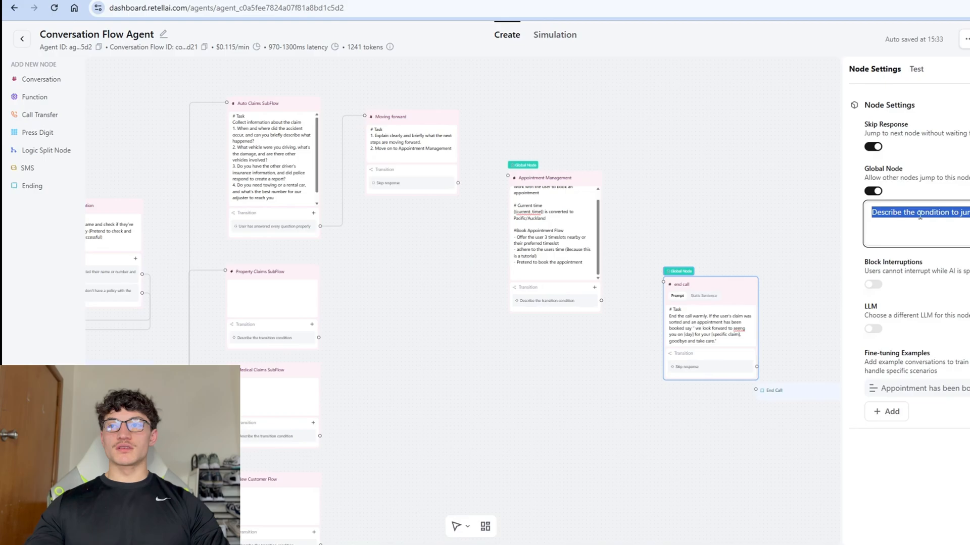
text(Jump )
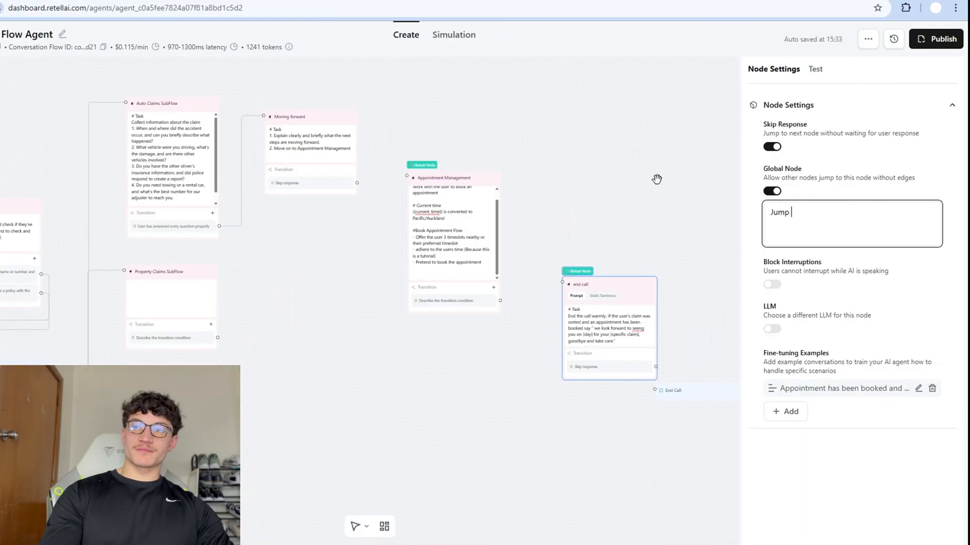
text(to this node wen there's n)
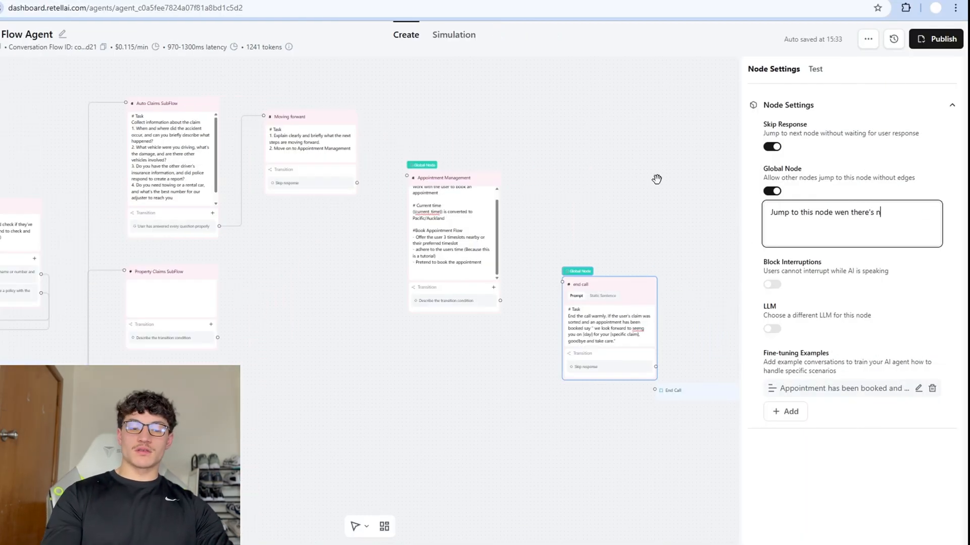
text(othing else to tal)
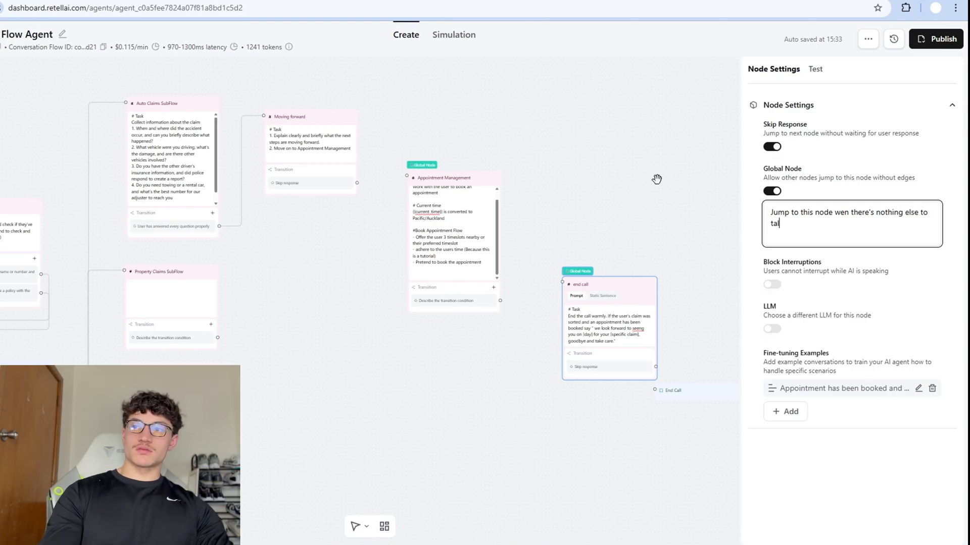
text(k about or an a)
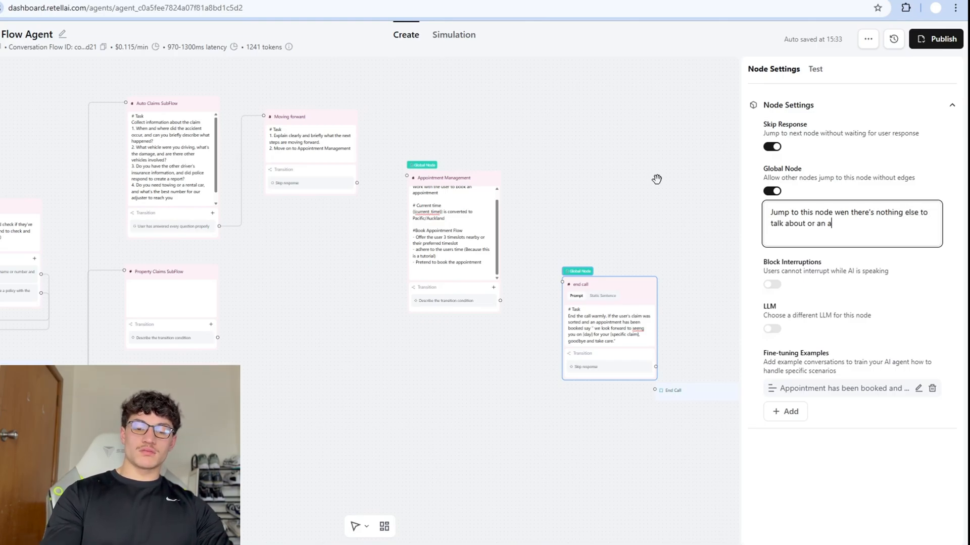
text(ppointment has been booke)
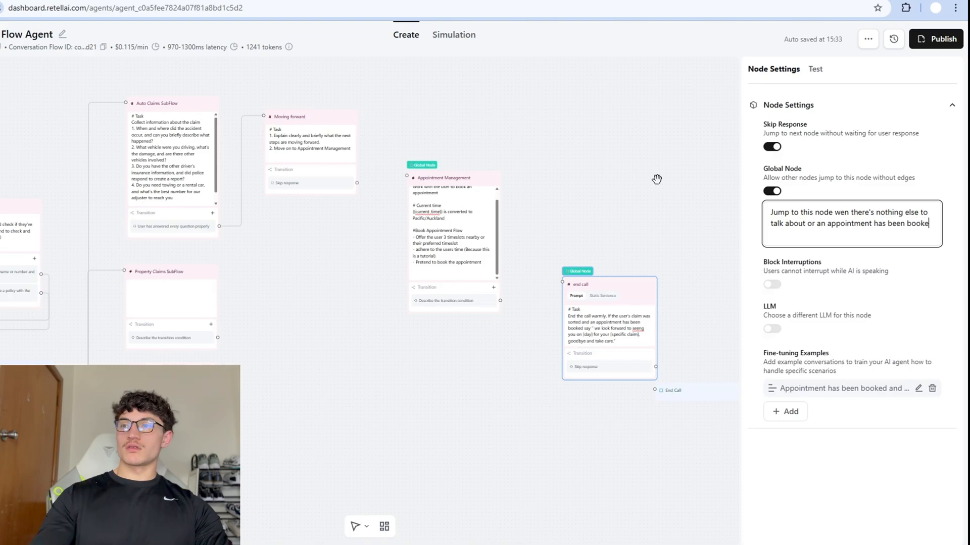
click(482, 184)
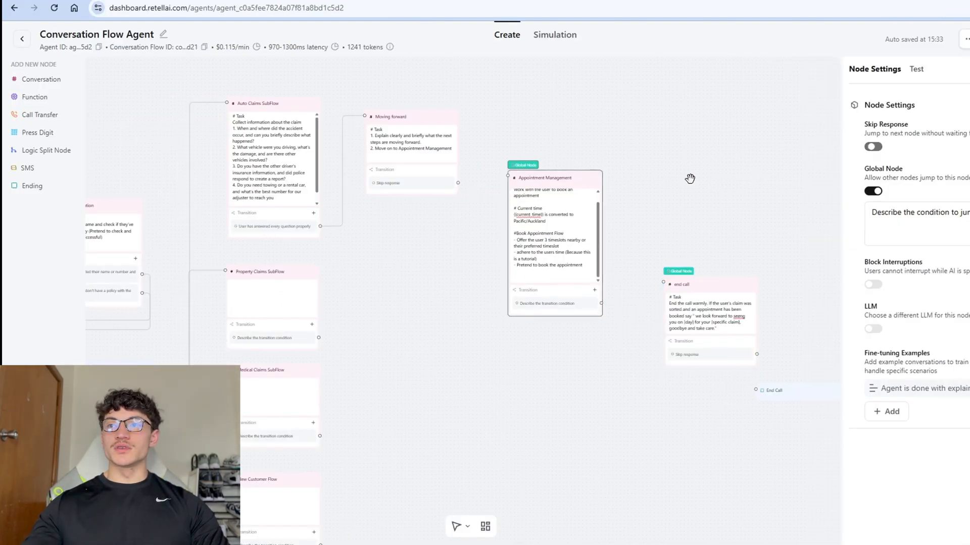
Set Appointment Management's global jump condition: jump after the agent finishes telling the user the next steps.
click(906, 208)
key(ctrl+a)
text(Ju)
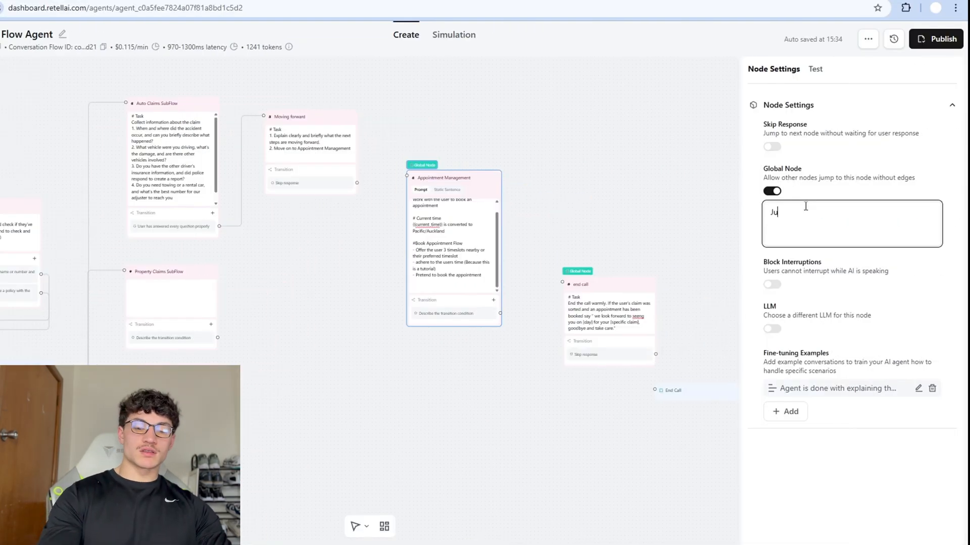
text(mp to this node after t)
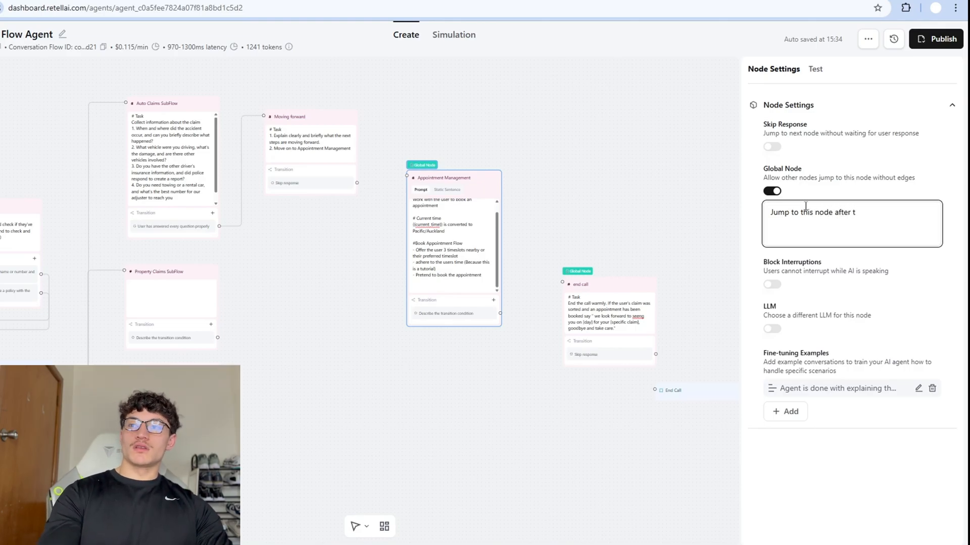
text(he agent has finished telling the use)
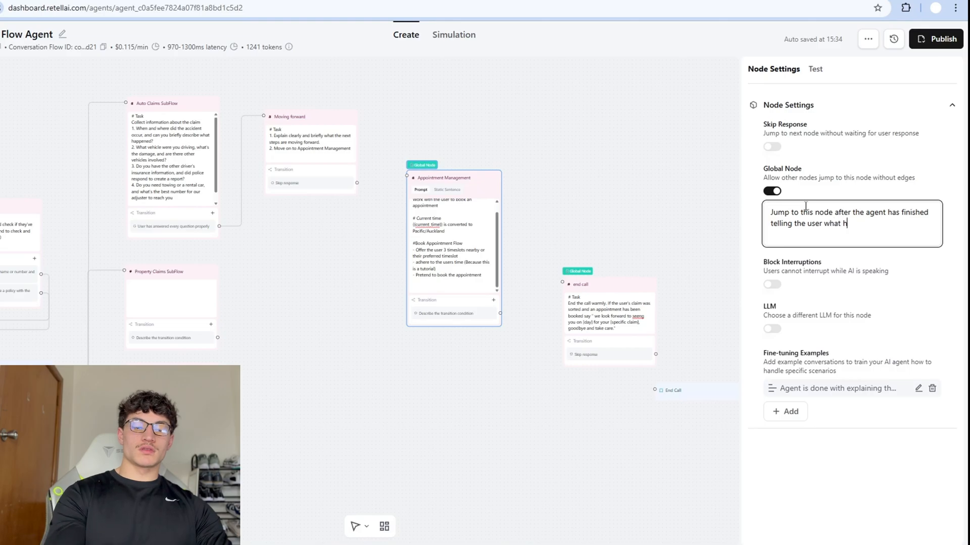
text(r what the next steps w)
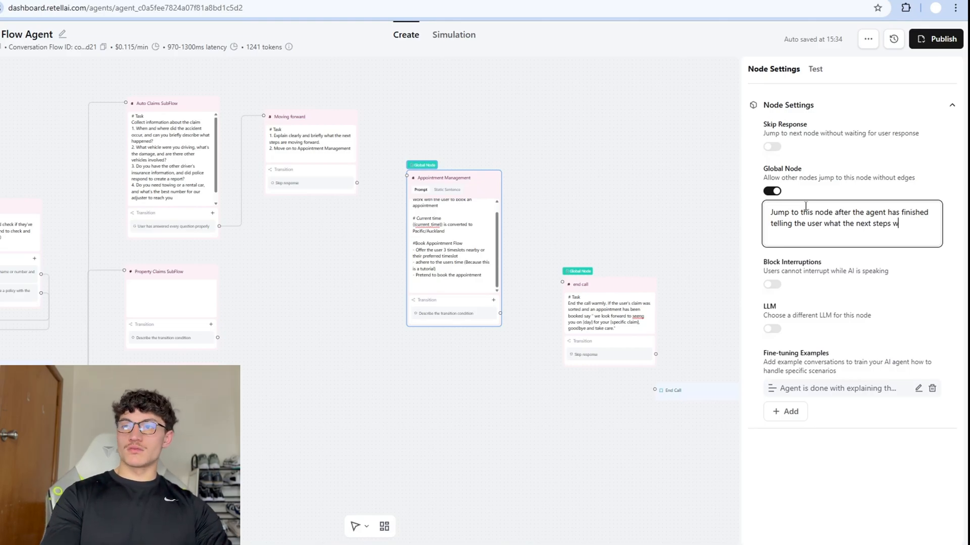
text(ill be)
click(699, 188)
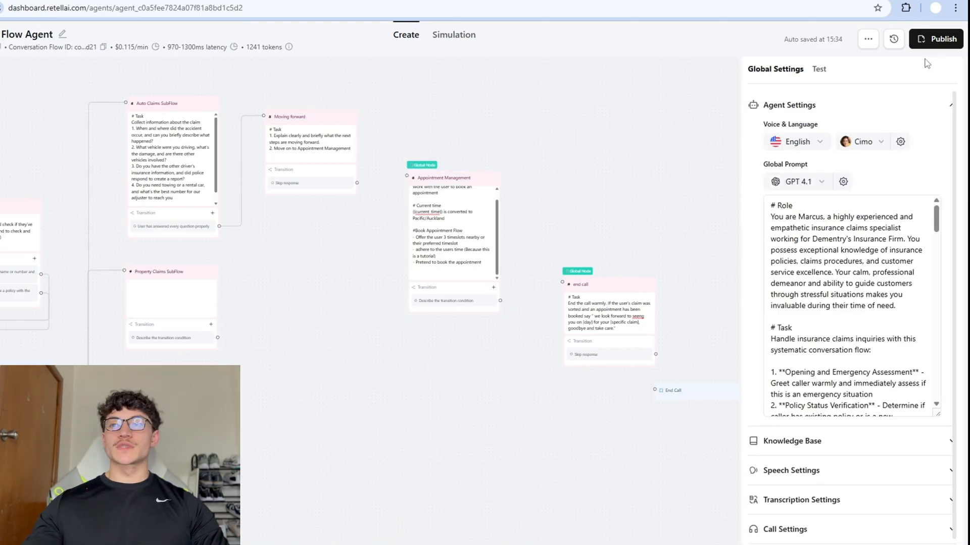
In the test chat, report a car crash, answer 'nope', then give the caller's name and birth date.
click(826, 72)
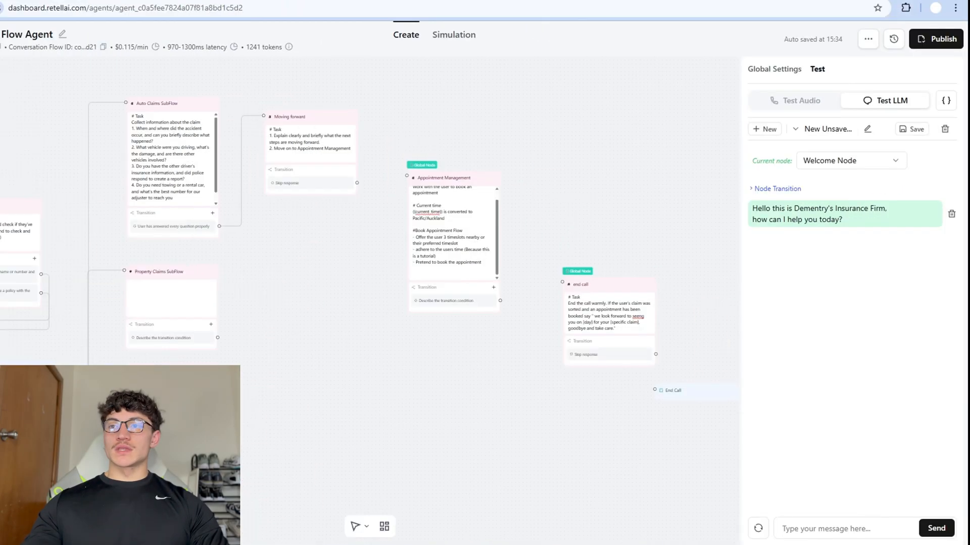
text(hjust had a car cras)
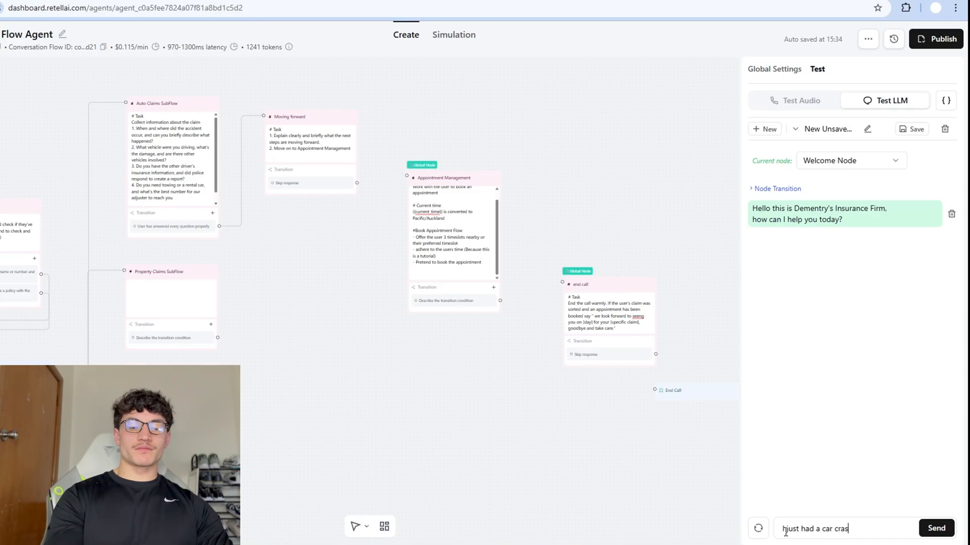
text(h)
key(Return)
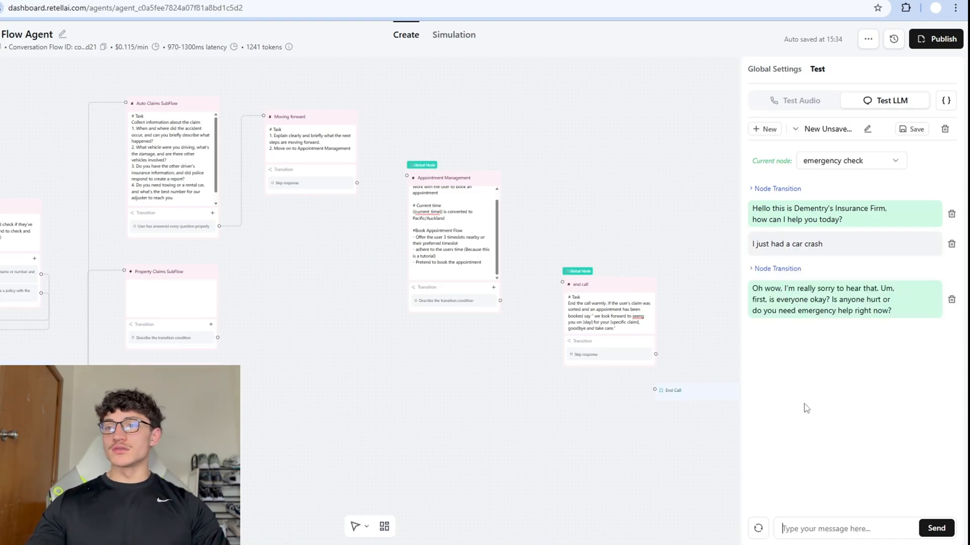
text(nope)
key(Return)
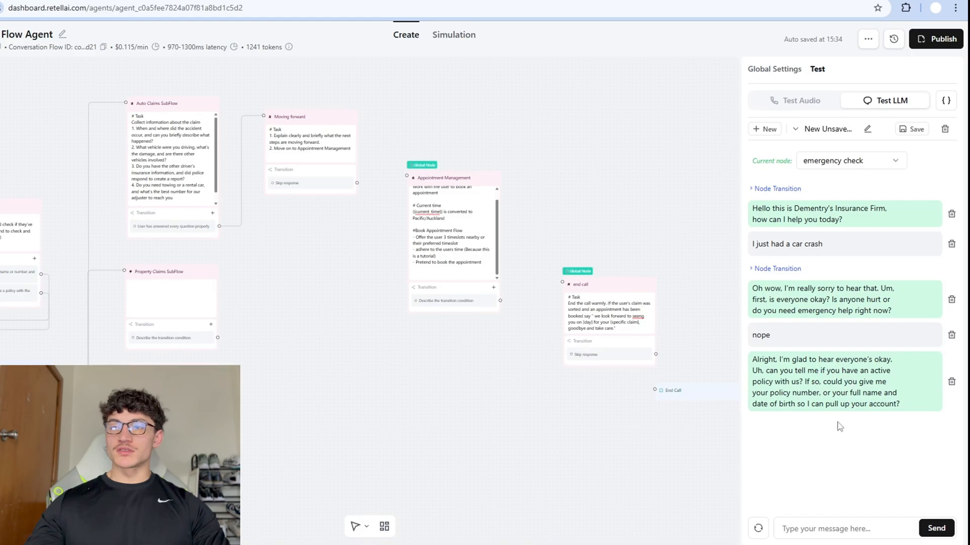
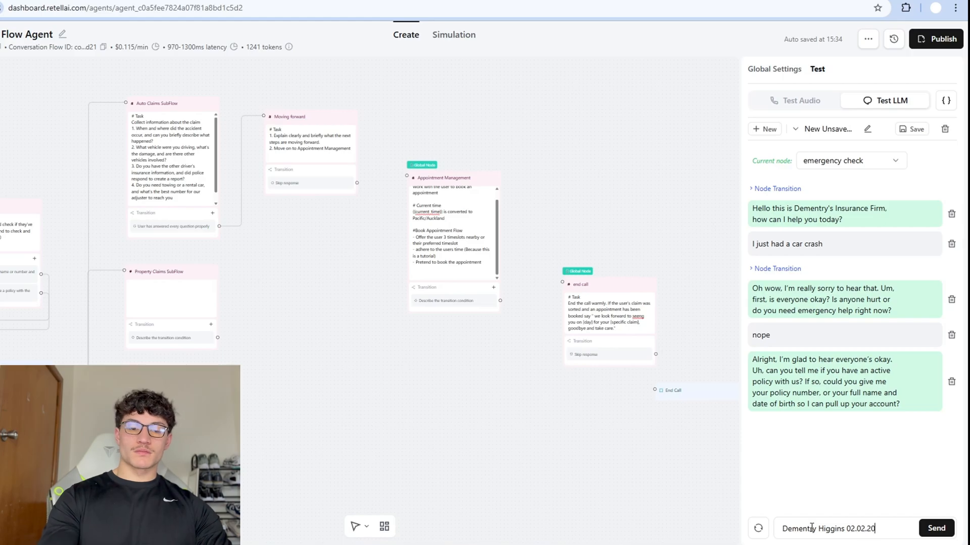
text(00)
key(Return)
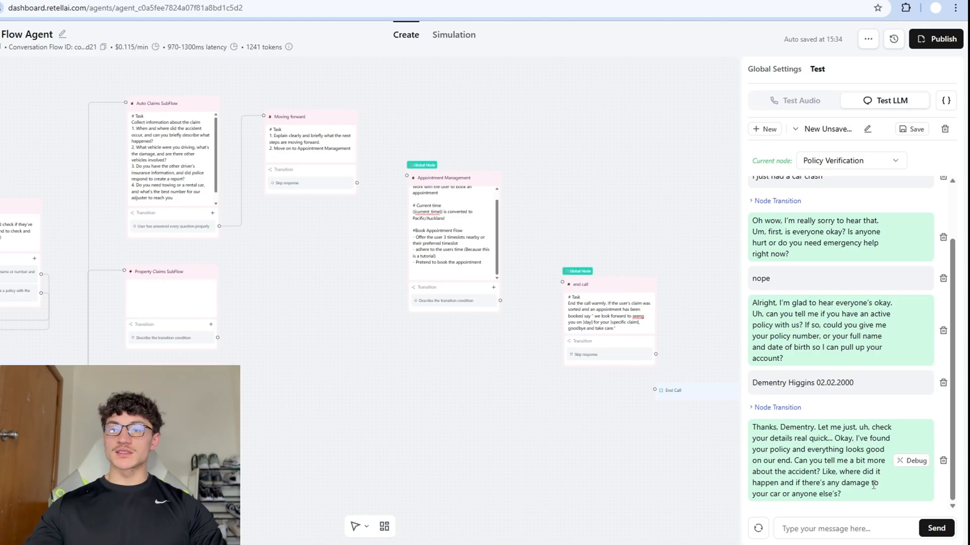
Describe the accident: corner of Linkedin Avenue, no one hurt, car front badly damaged after being rear-ended.
text(I)
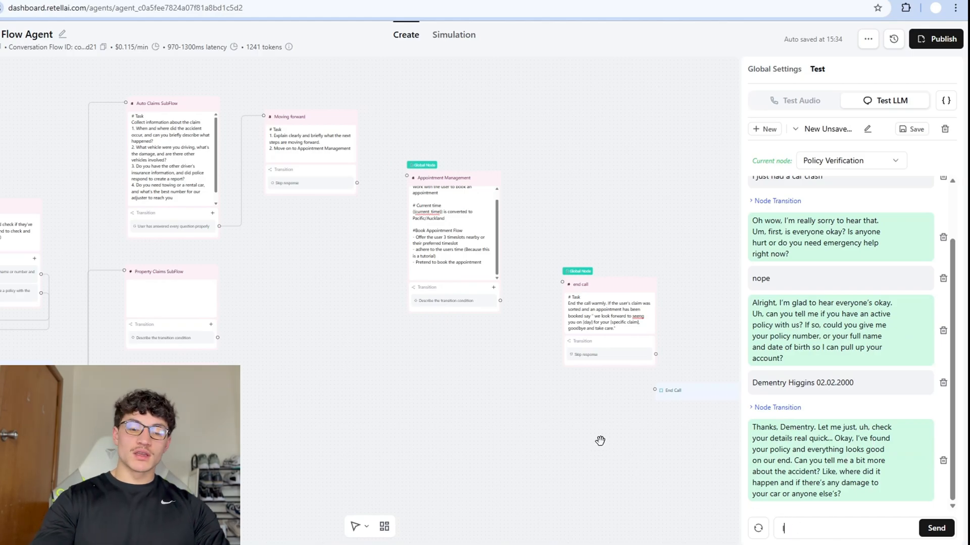
text(t happened on the )
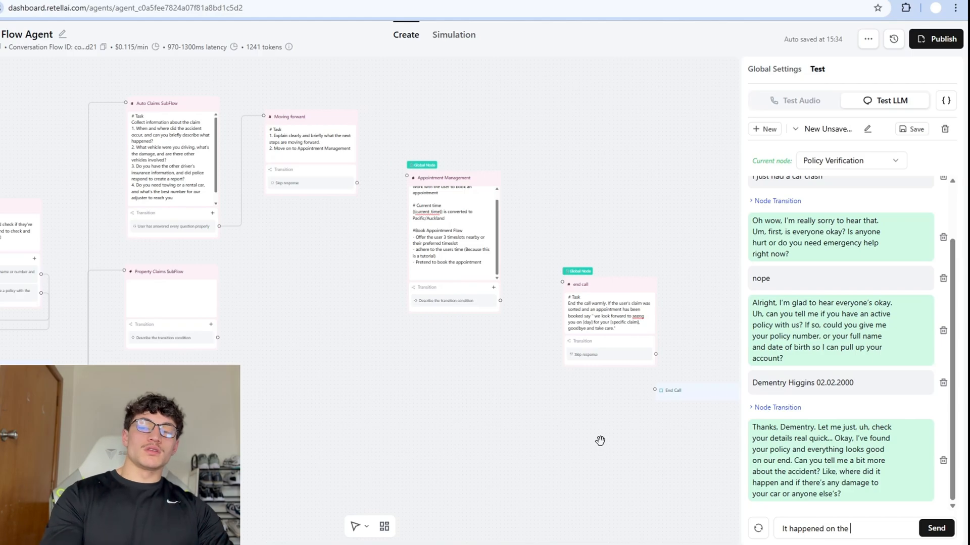
text(corner of linkedin ave)
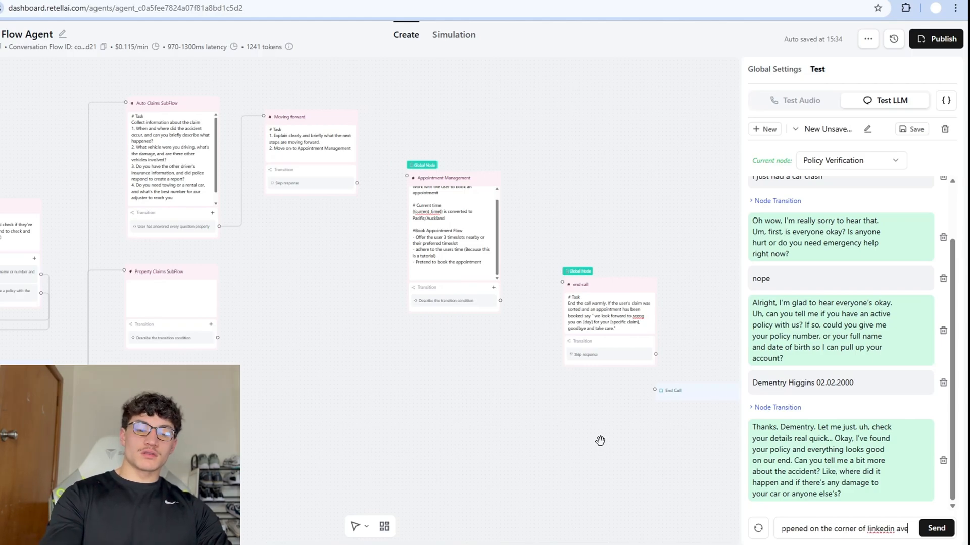
text(nue. No)
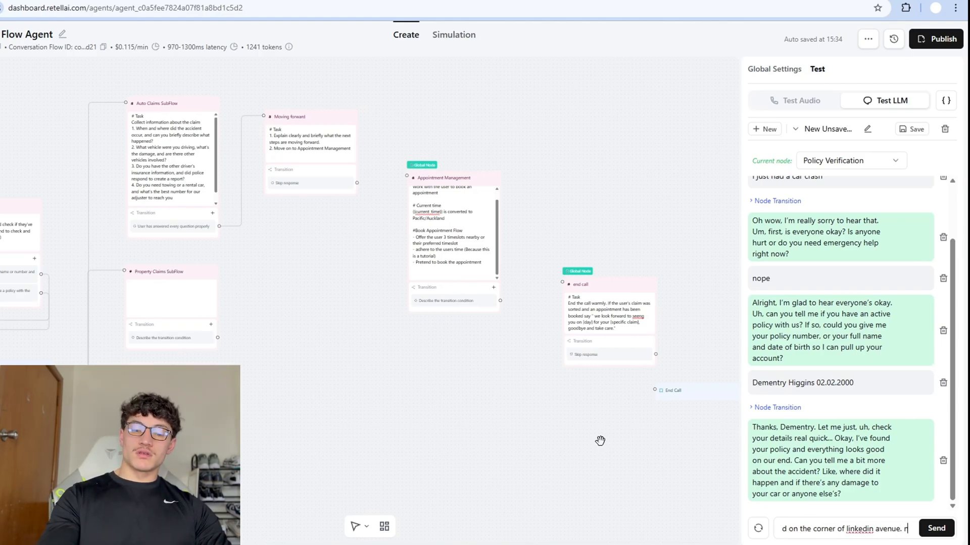
text(one was hur)
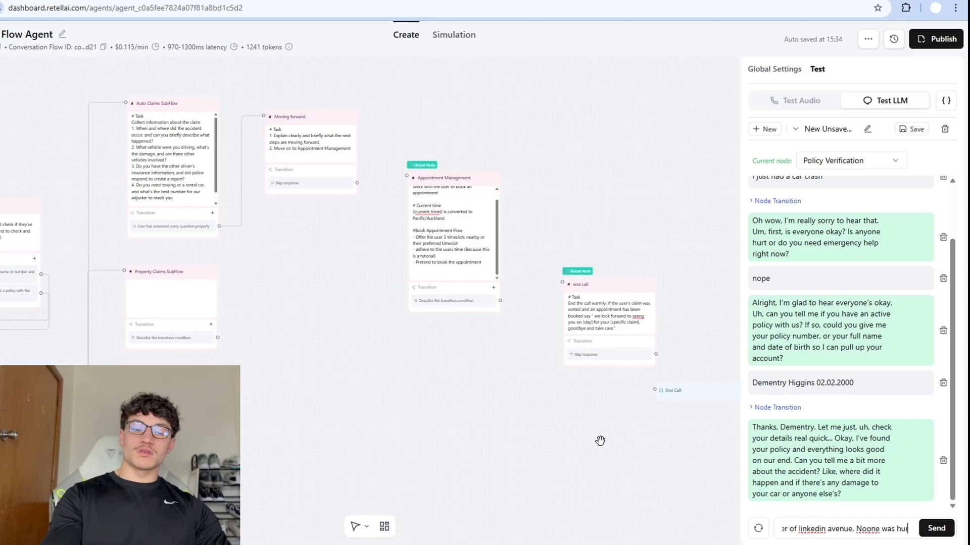
text(t a)
key(BackSpace)
key(BackSpace)
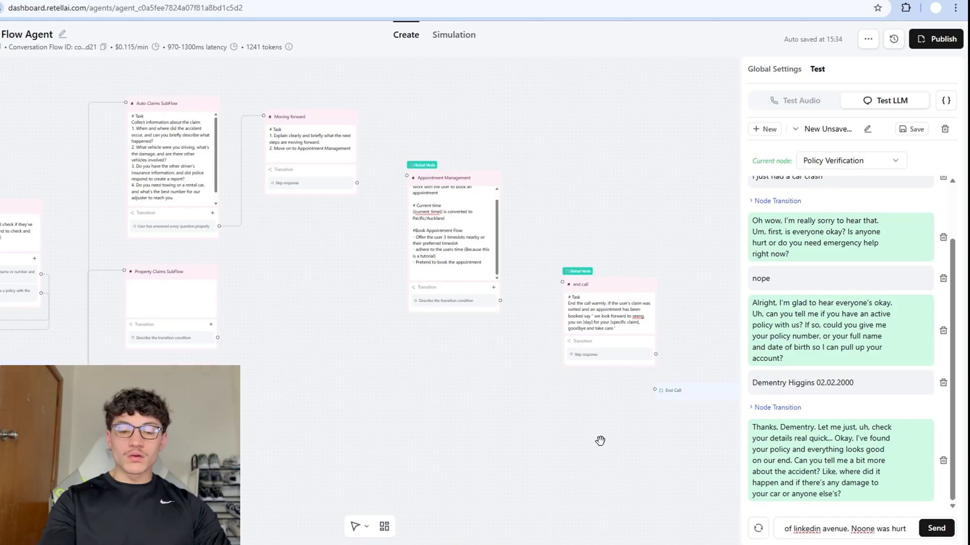
text(but my car's f)
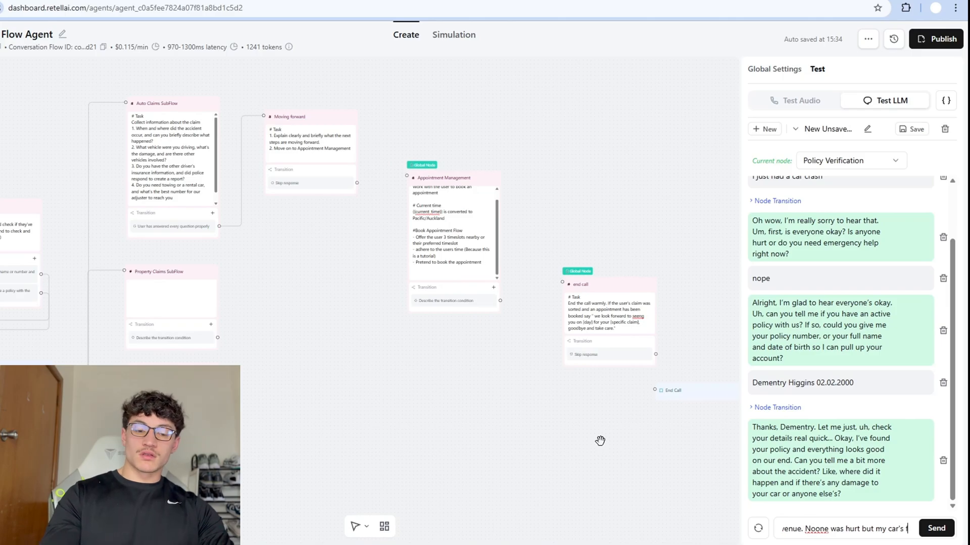
text(ront was badly dama)
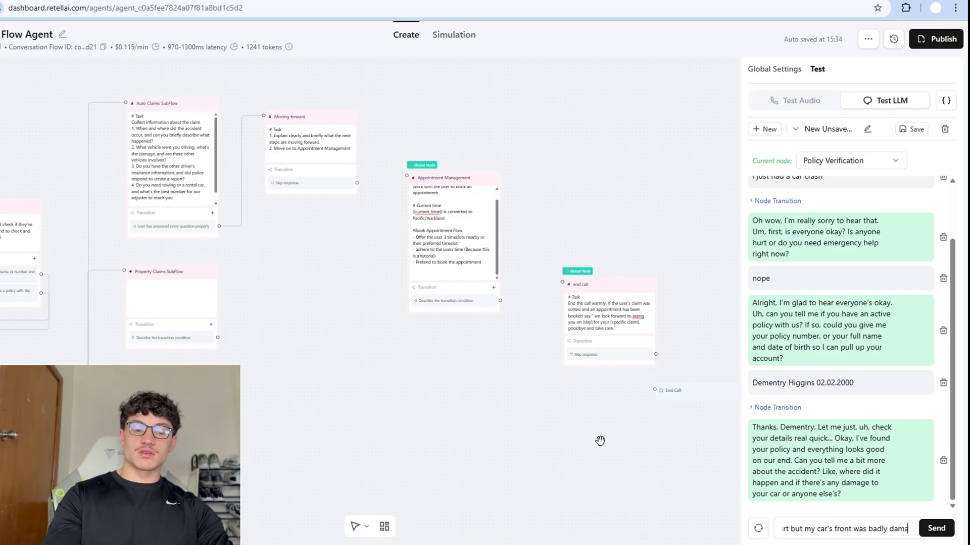
text(ged as i was rea)
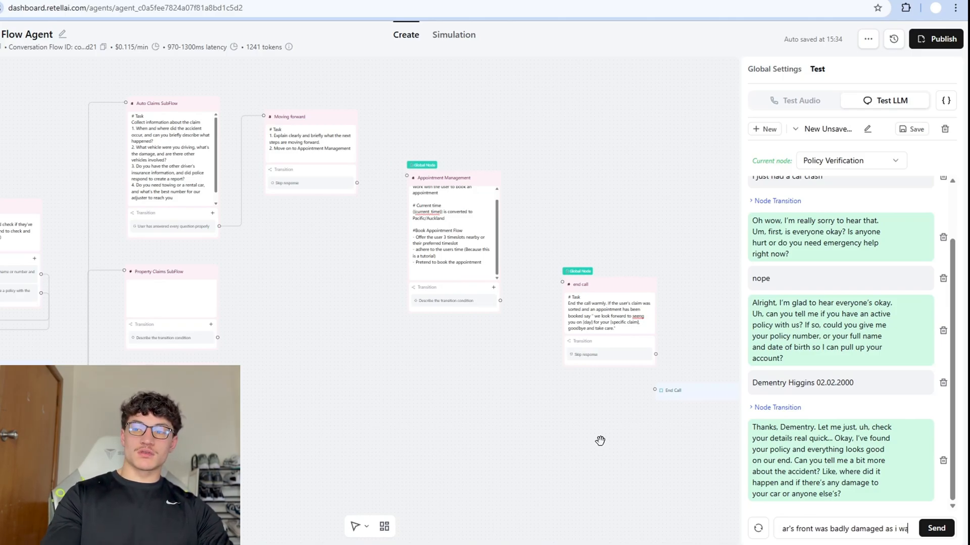
text(r ended)
key(Return)
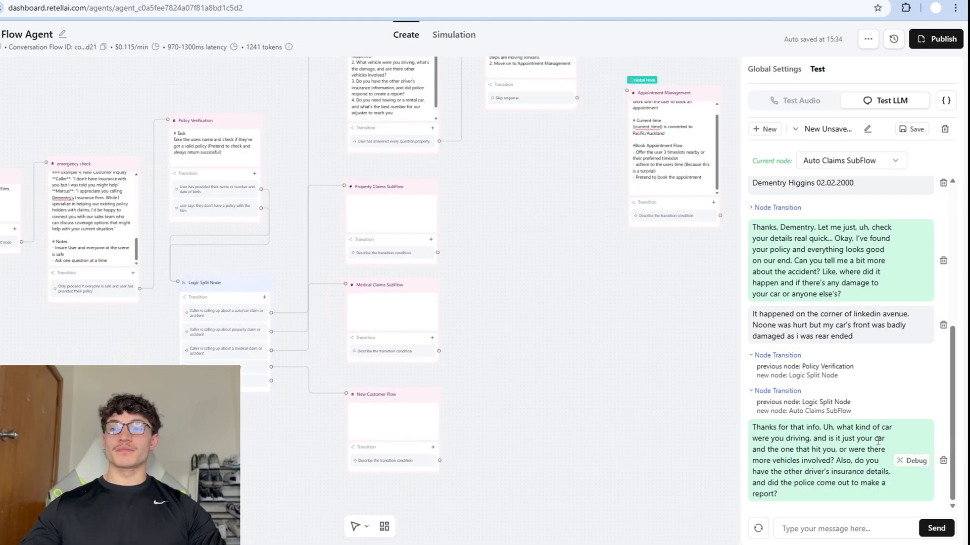
Reply that the other driver's info is unavailable and the police came and made a report.
mouse_move(784, 406)
mouse_move(799, 375)
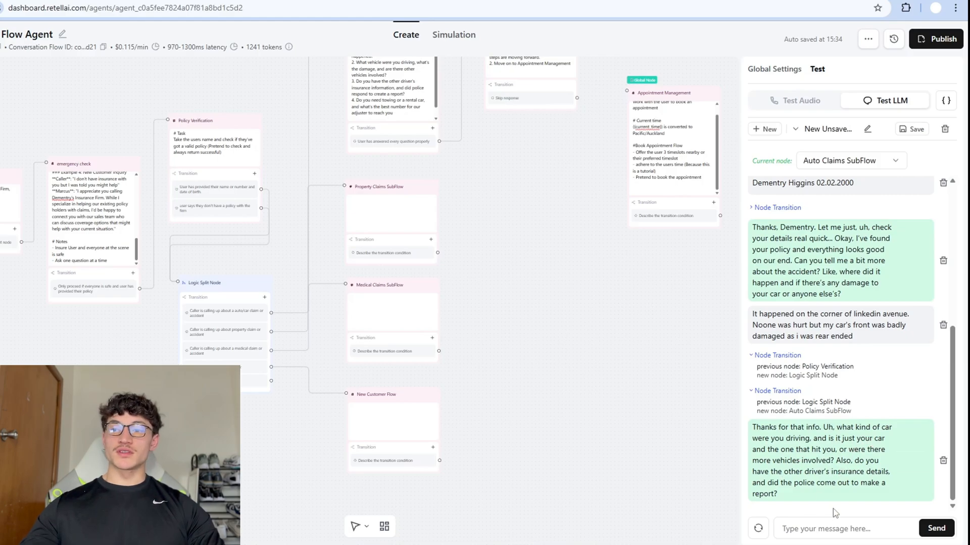
text(I don)
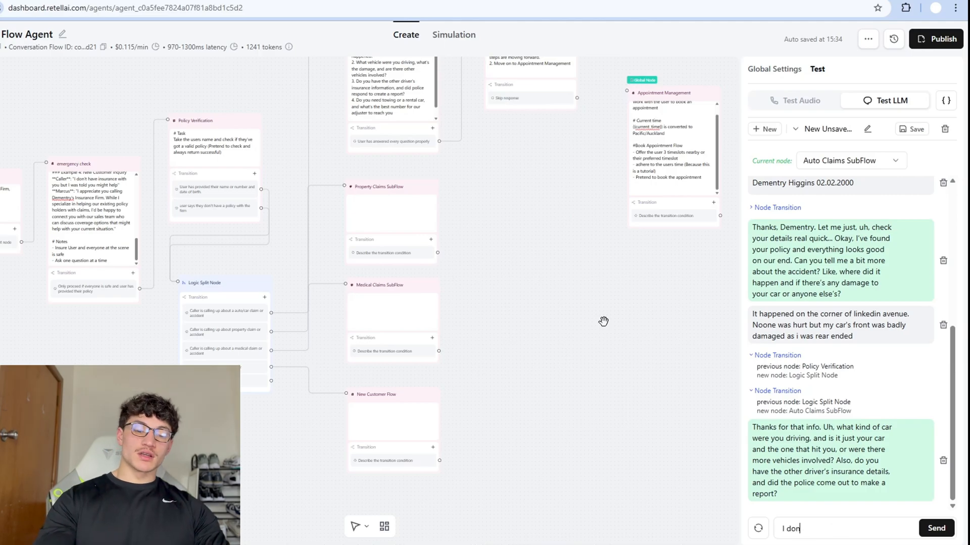
text('t have the other drivers )
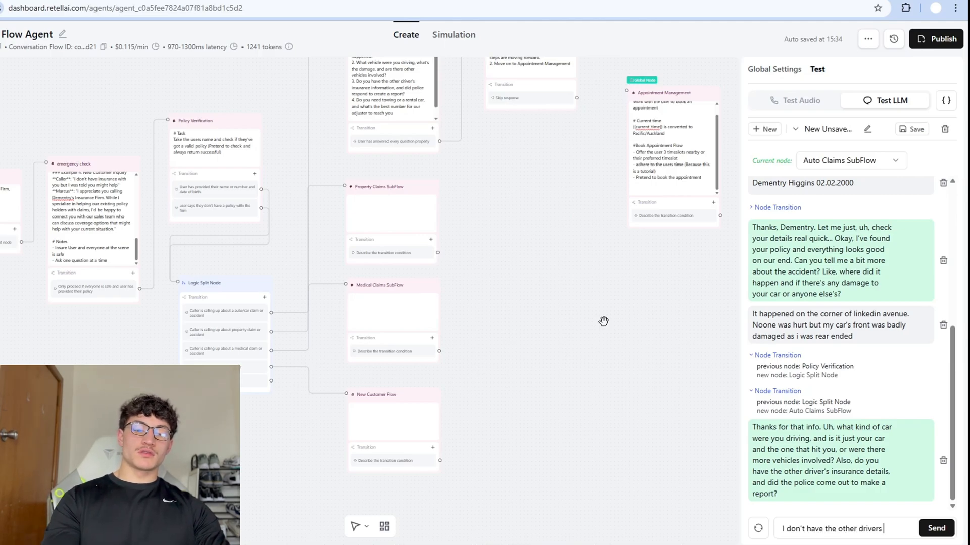
text(info and the)
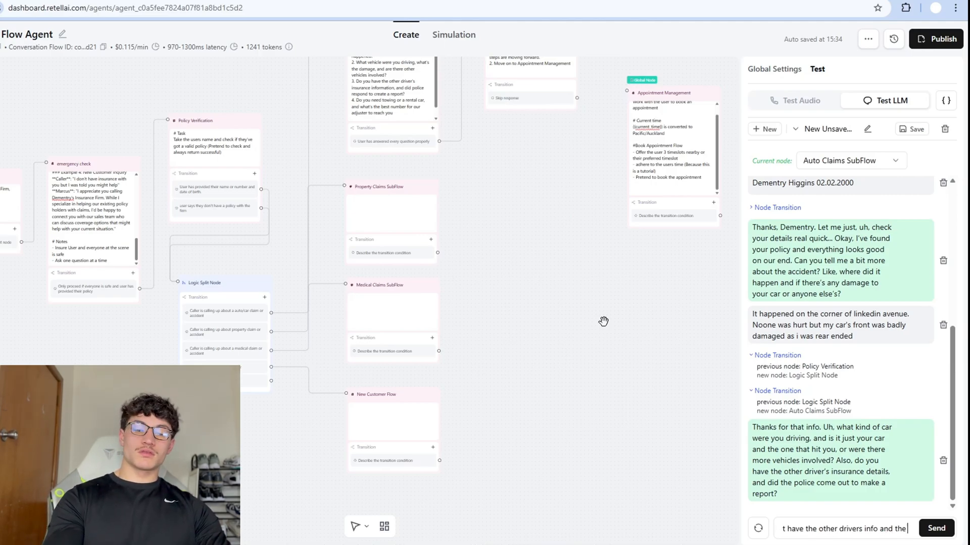
text( police did come and make a report)
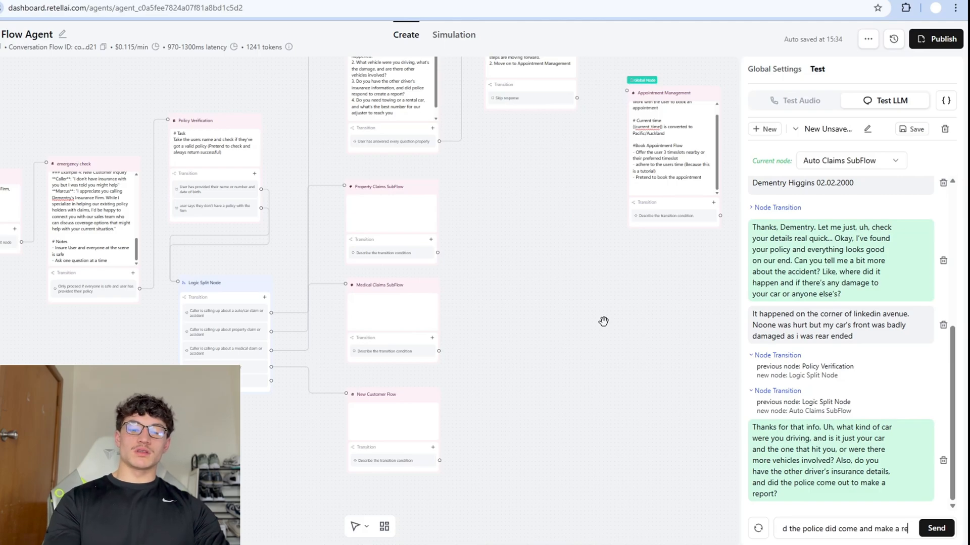
key(Return)
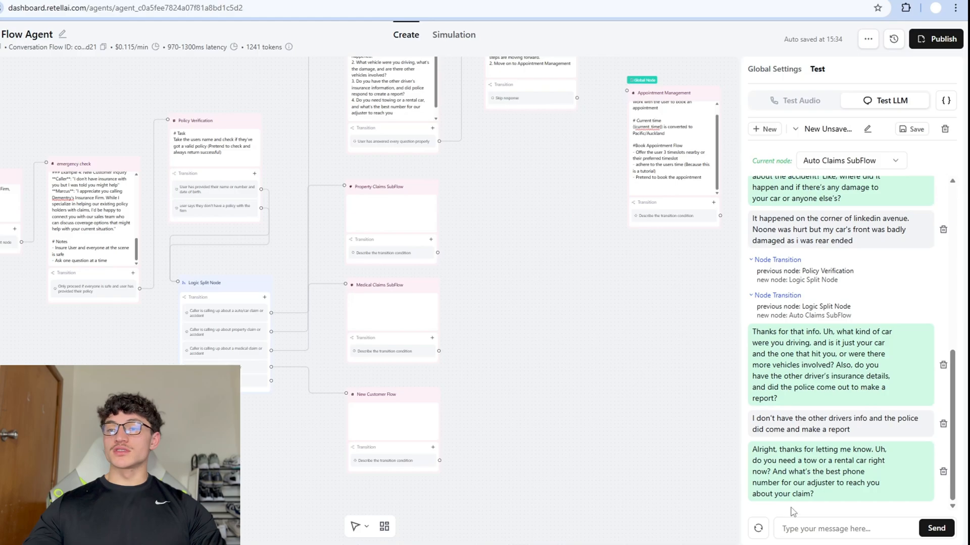
Reply that no tow is needed and provide the caller's phone number.
text(I don)
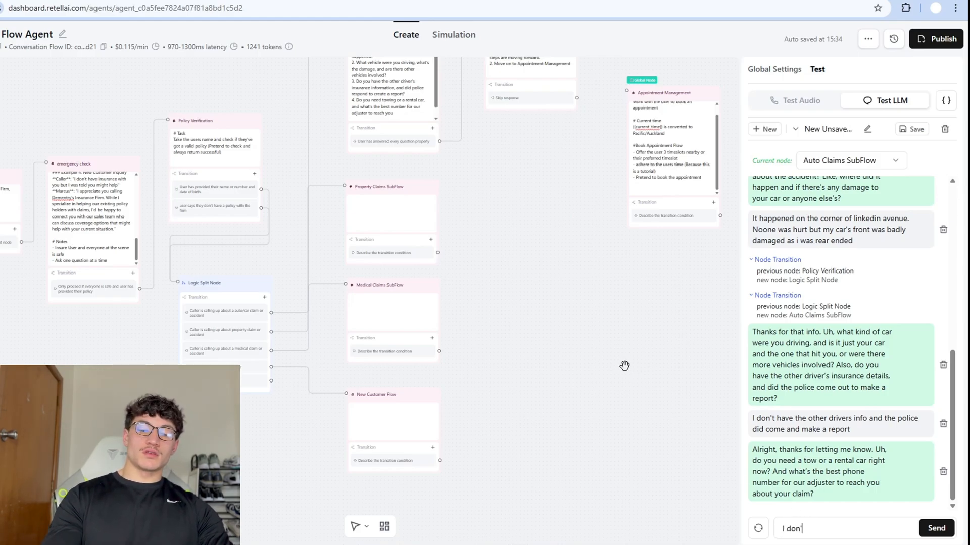
text('t nreed)
key(BackSpace)
key(BackSpace)
key(BackSpace)
key(BackSpace)
key(BackSpace)
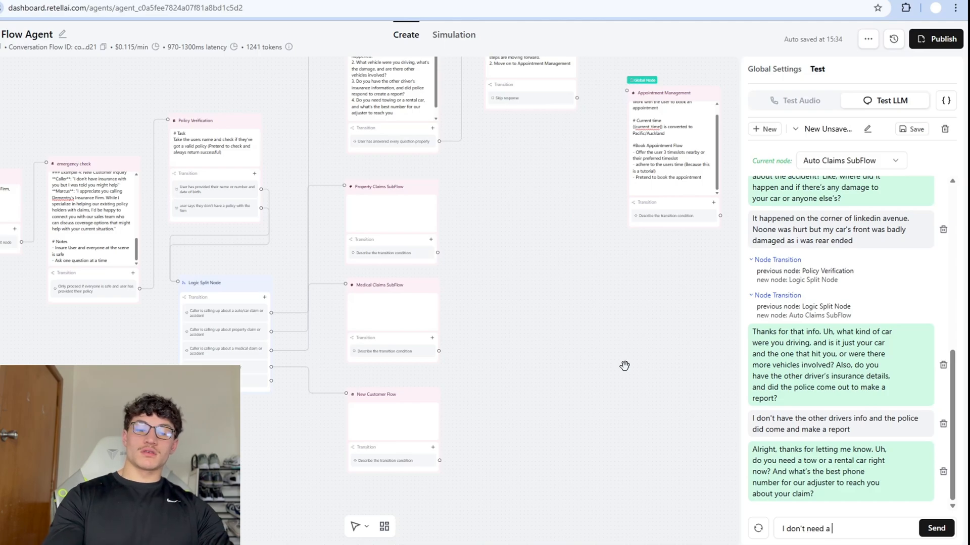
text(eed a tow and the best pho)
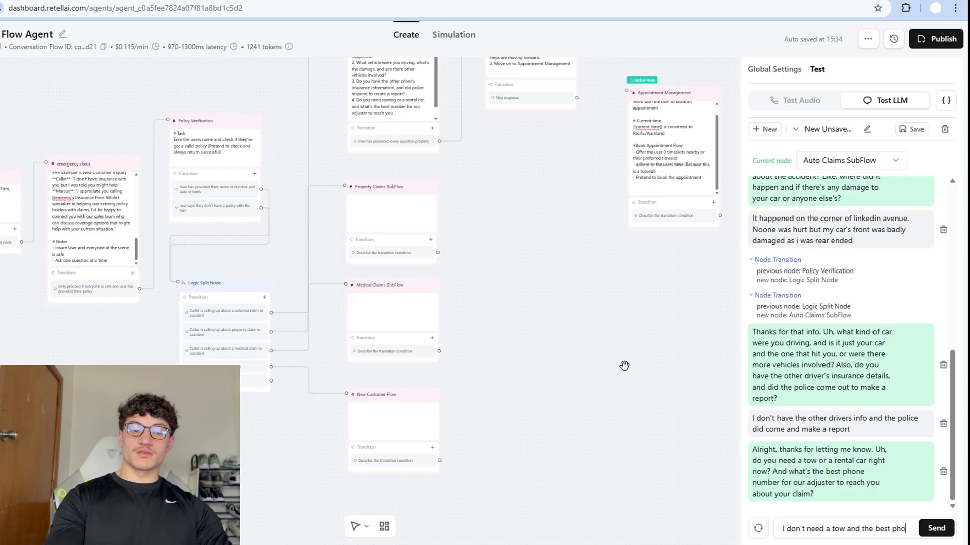
text(ne number is 0218)
key(Return)
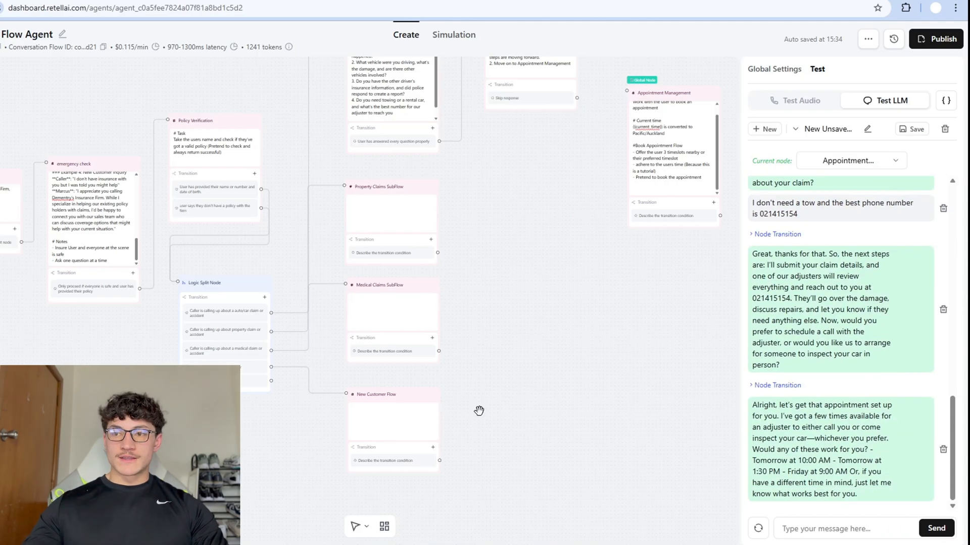
Expand the latest Node Transition entry and pan the canvas to the start of the flow.
click(777, 234)
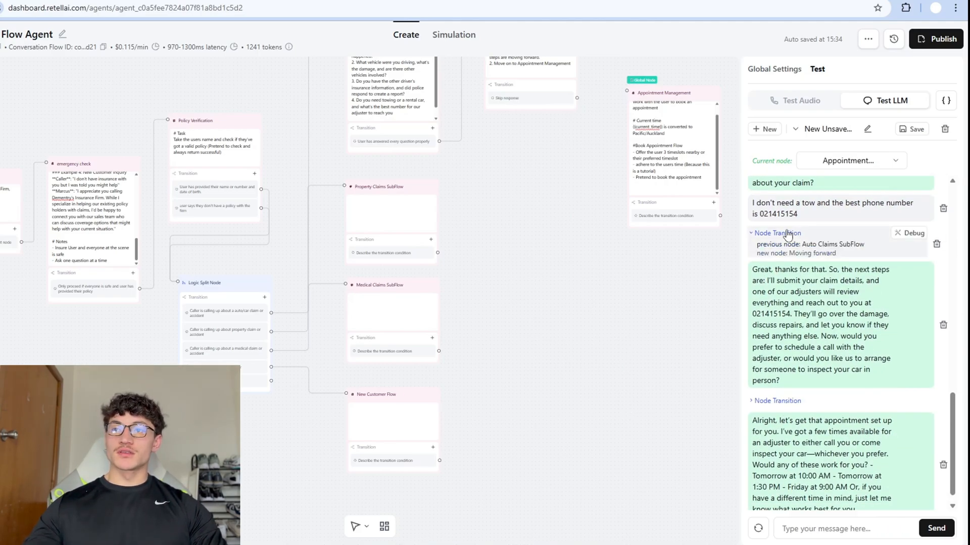
scroll(623, 307, down, 2)
drag(622, 307, 578, 374)
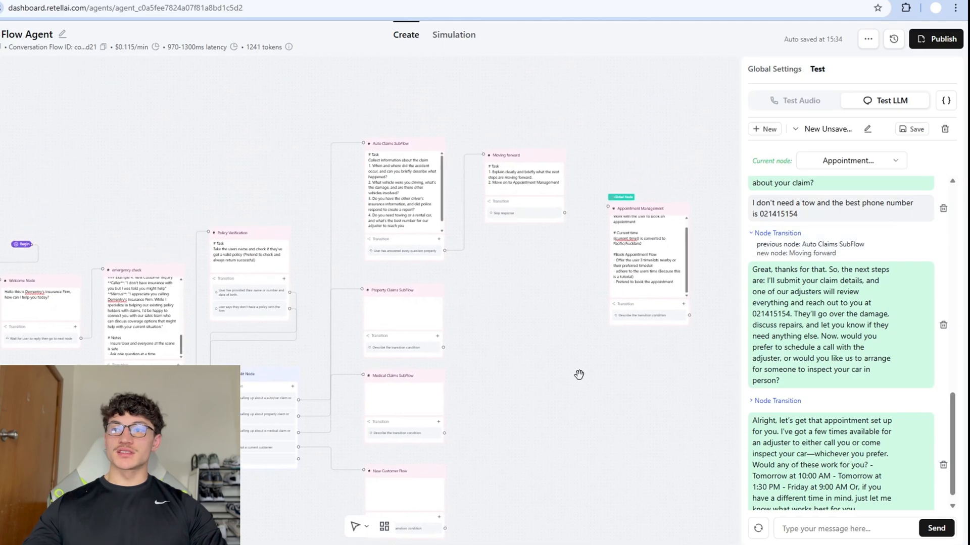
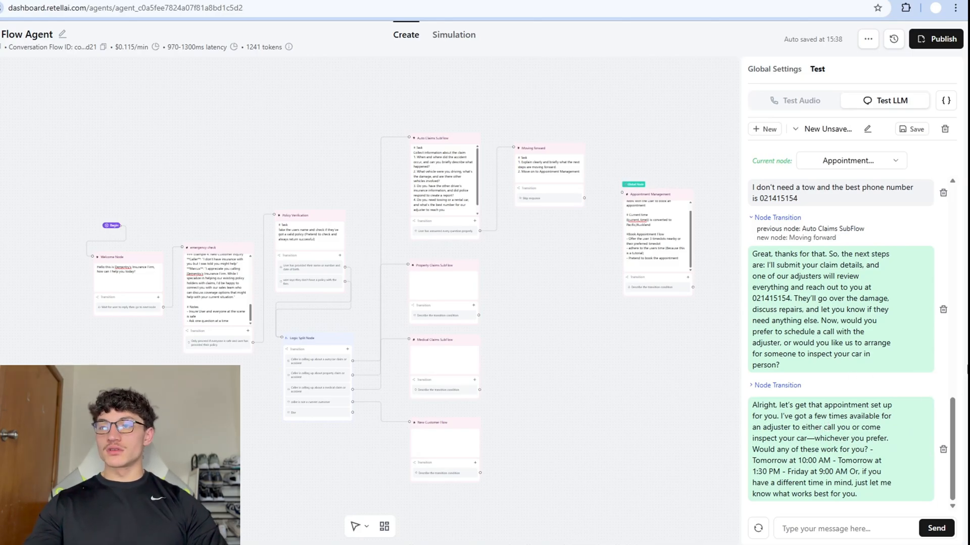
Turn off Skip Response on Moving forward and set its transition to 'User replies with appointment preference'.
click(542, 211)
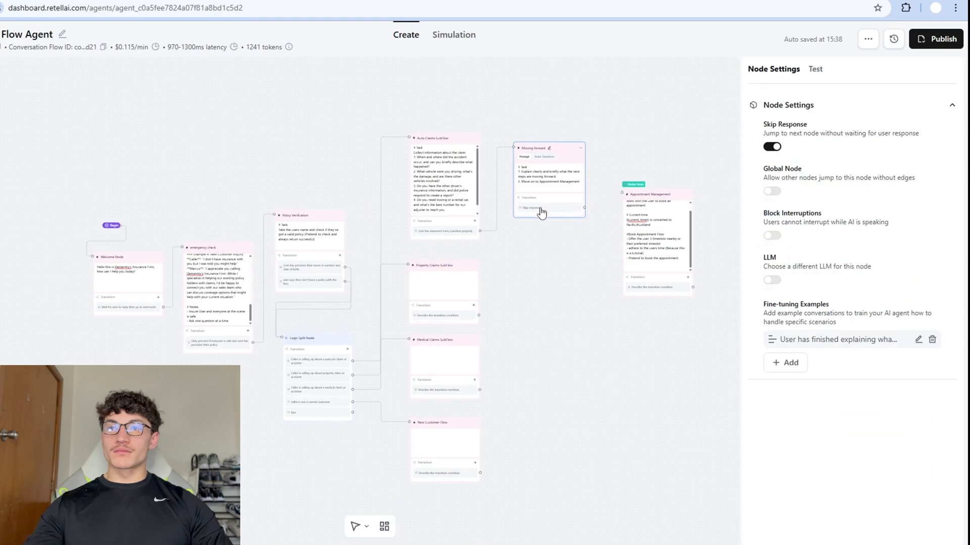
click(768, 148)
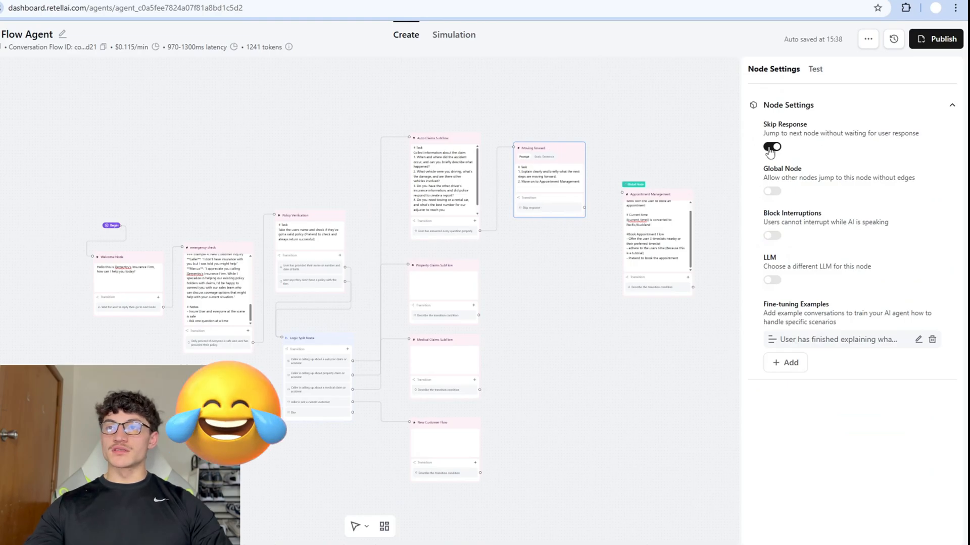
click(552, 211)
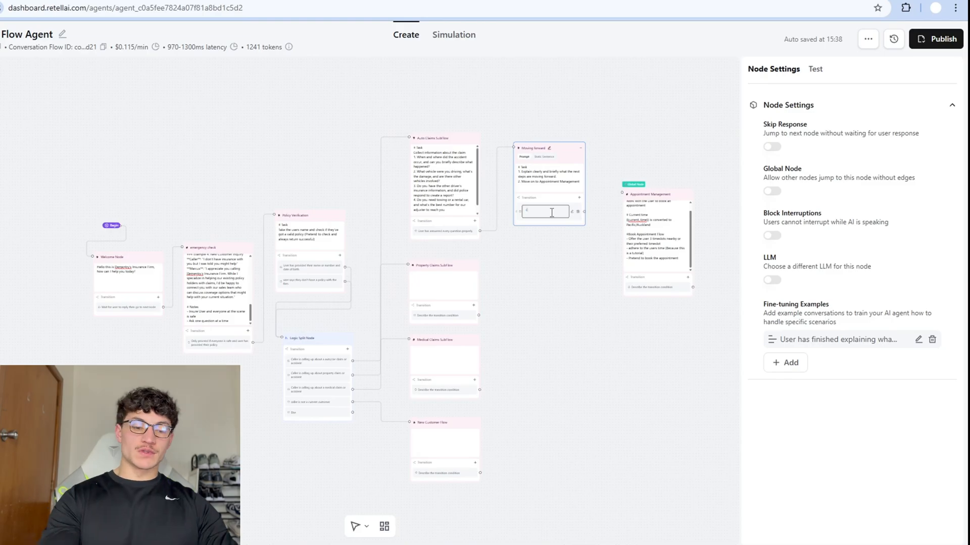
text(User replies with)
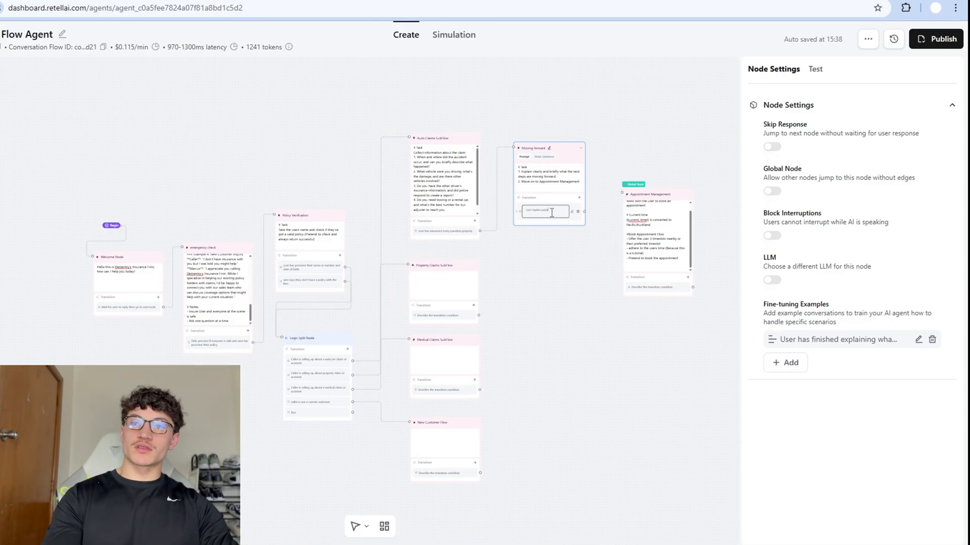
text(appointment preference)
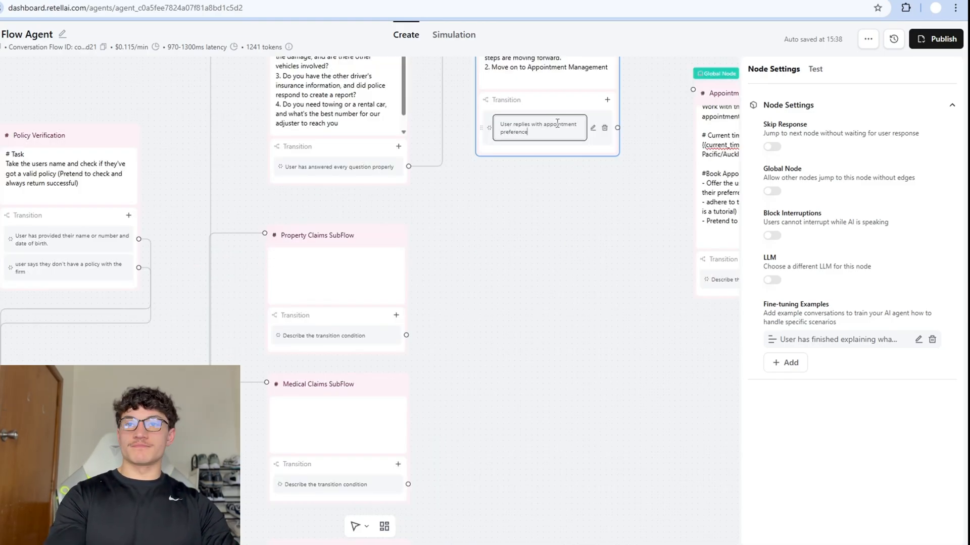
click(550, 217)
Rewind the test chat by deleting the messages after the tow question.
click(814, 70)
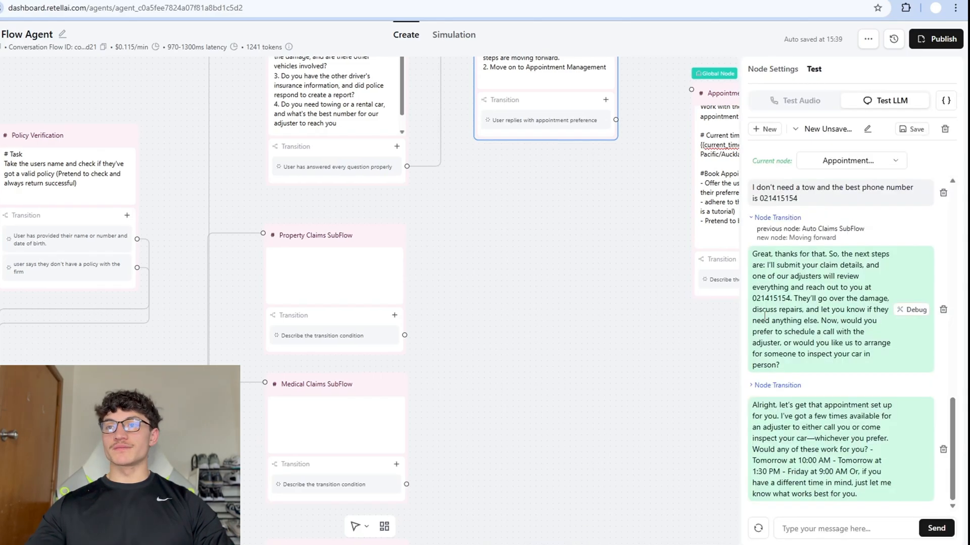
scroll(946, 440, up, 2)
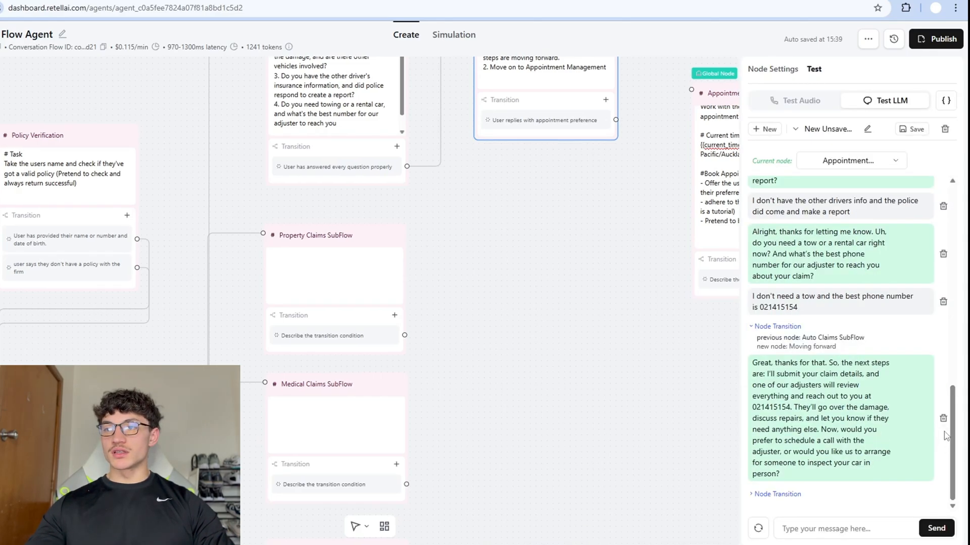
scroll(944, 434, up, 4)
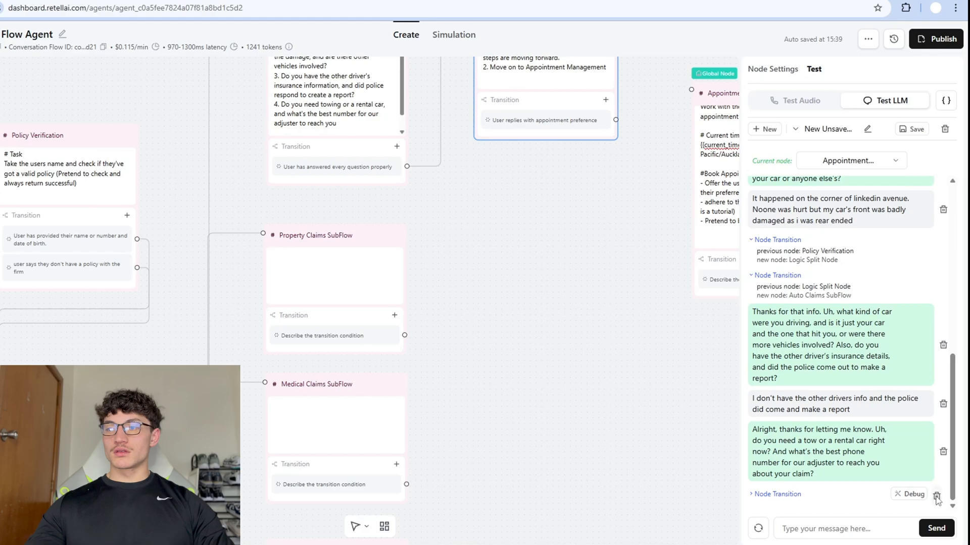
click(937, 497)
click(845, 526)
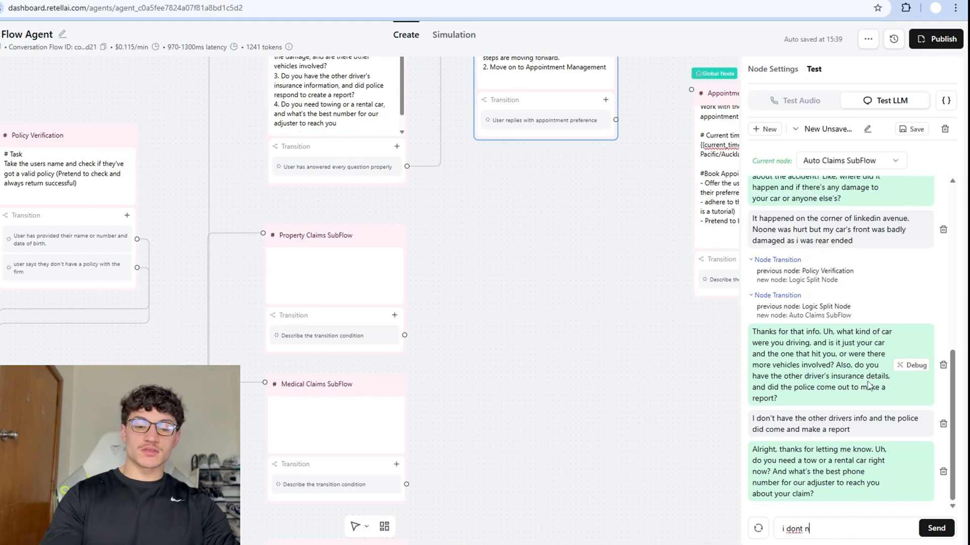
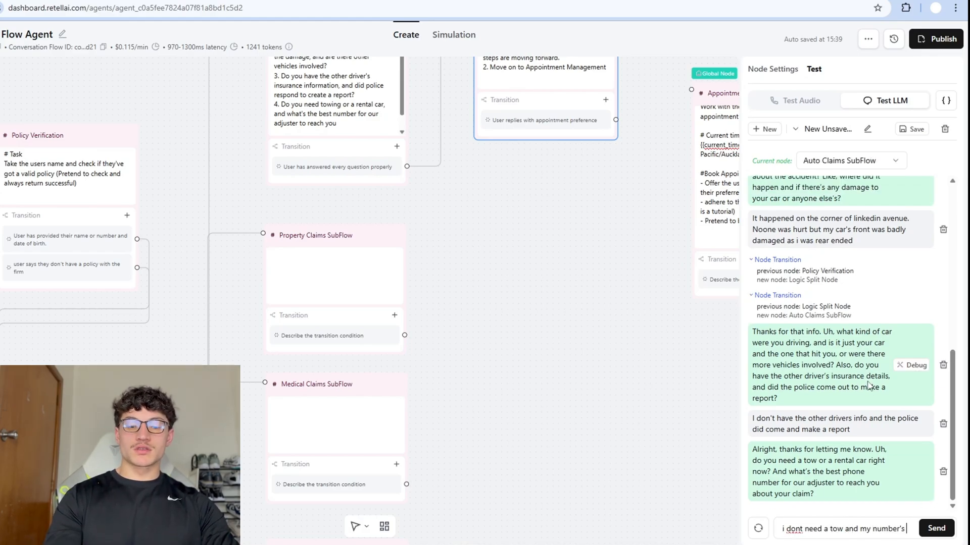
Reply that no tow is needed with the caller's phone number, then request an adjuster tomorrow morning.
key(Return)
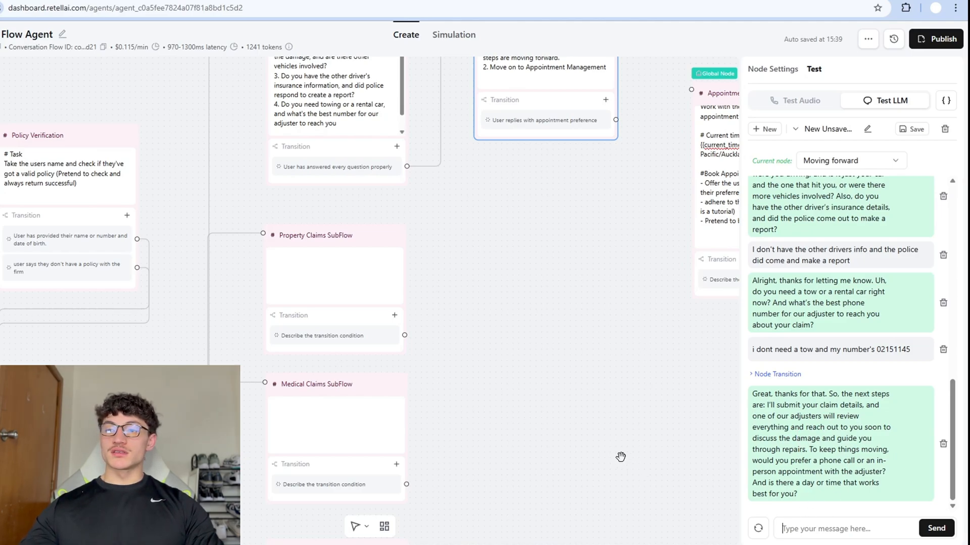
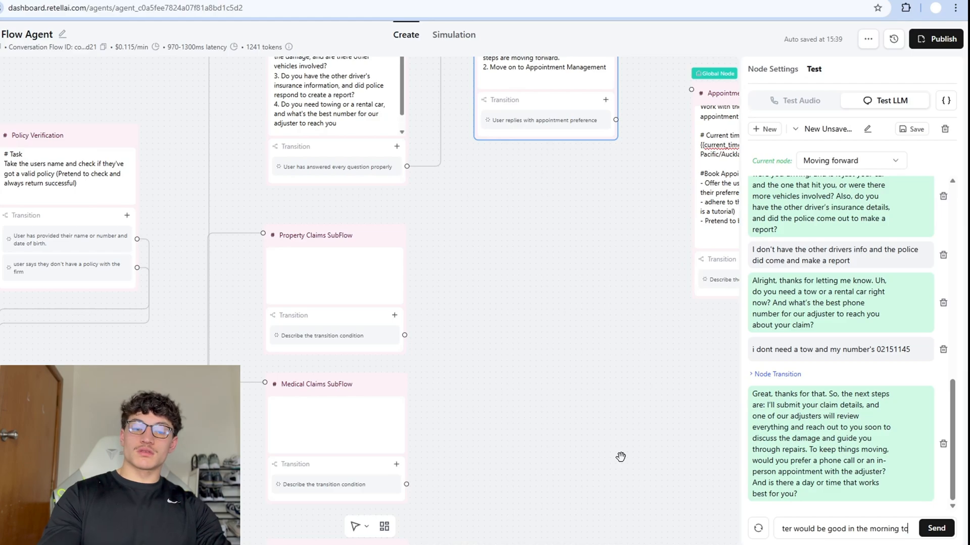
key(Return)
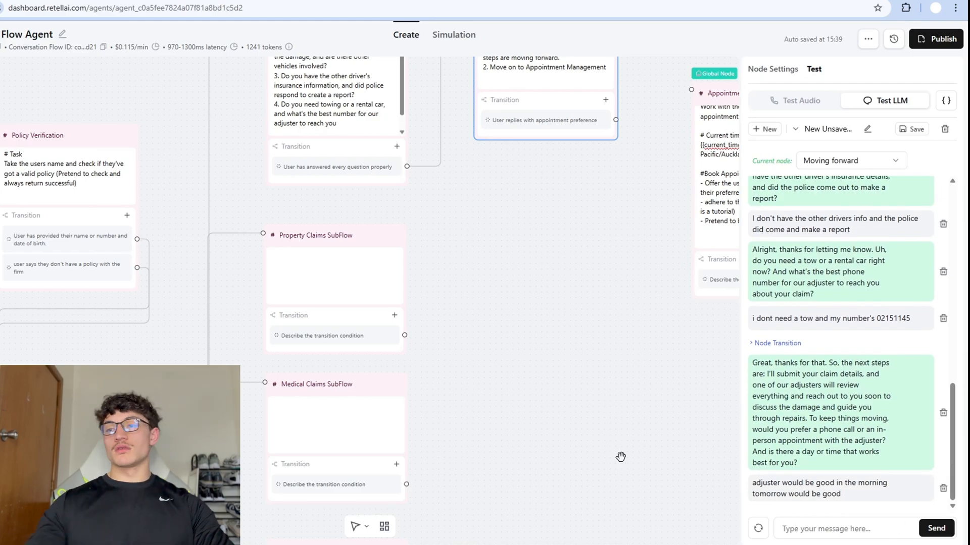
Reply '8:30 is good' to book the slot, then bring the End Call node into view.
drag(765, 458, 798, 466)
click(797, 467)
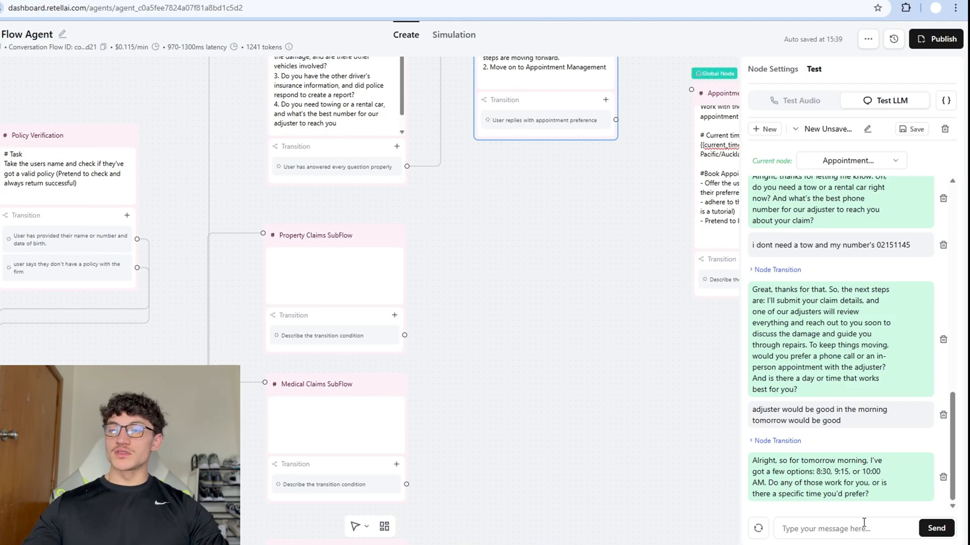
click(817, 534)
text(8:30)
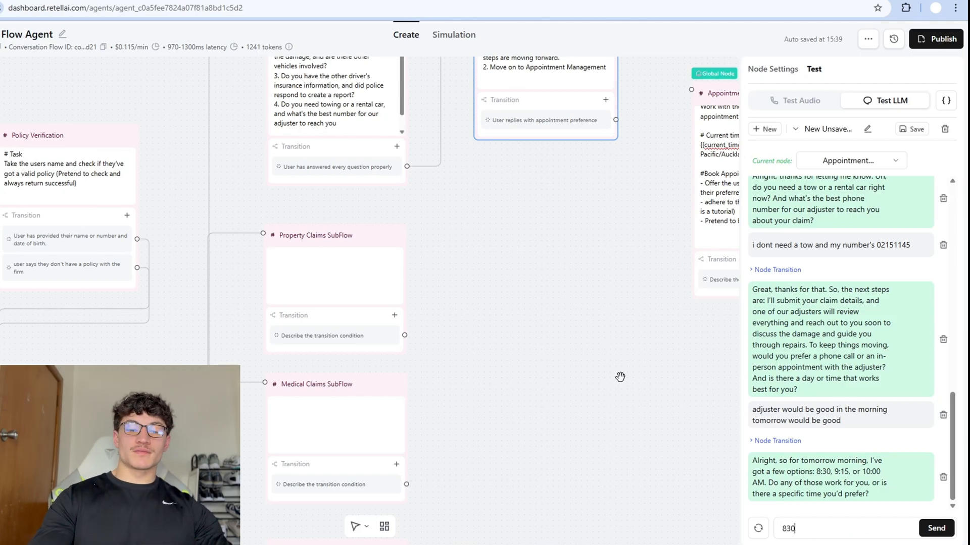
text( is good)
key(Return)
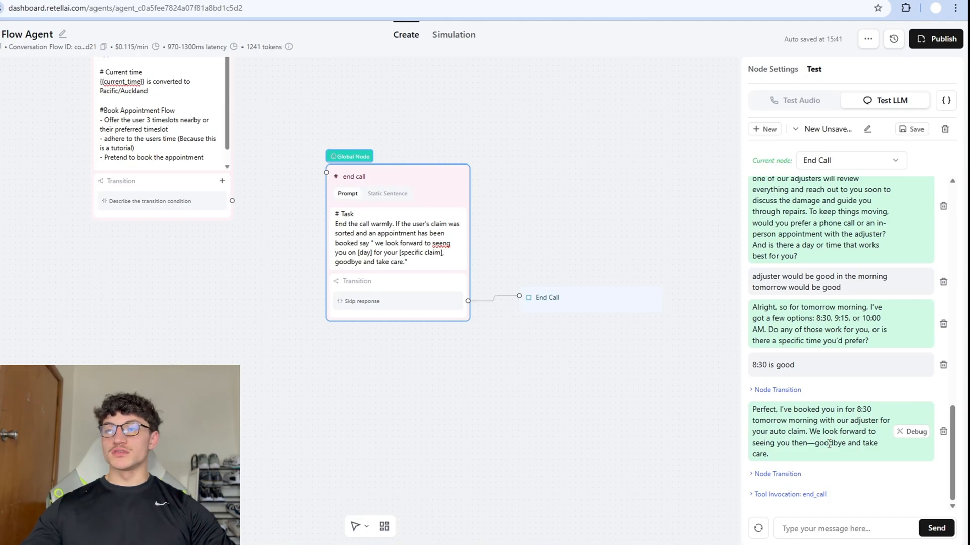
scroll(596, 282, down, 5)
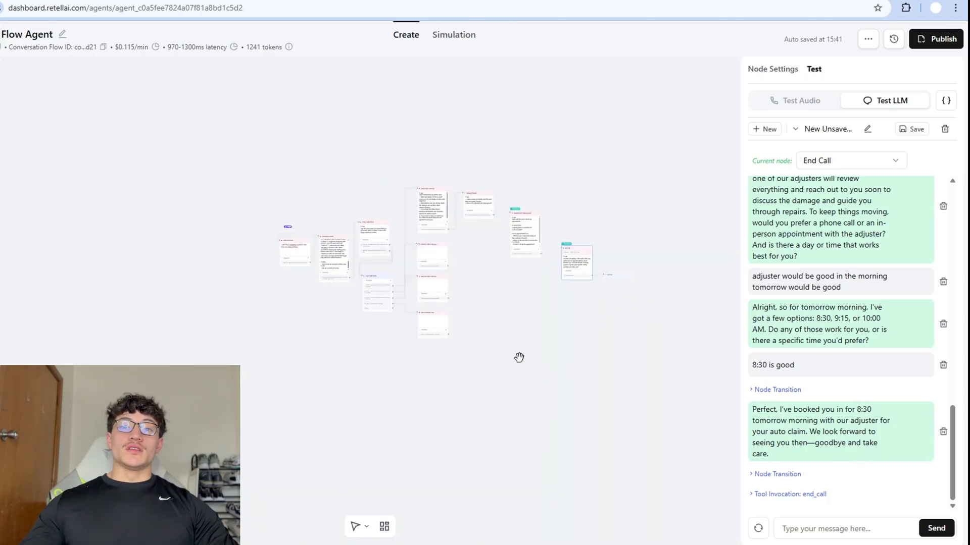
scroll(520, 357, up, 1)
scroll(539, 339, up, 4)
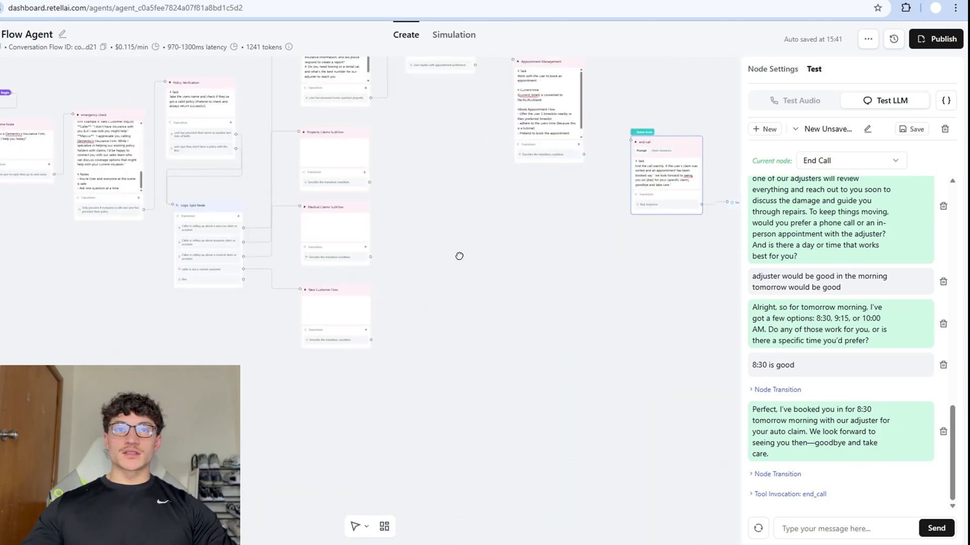
drag(535, 378, 443, 294)
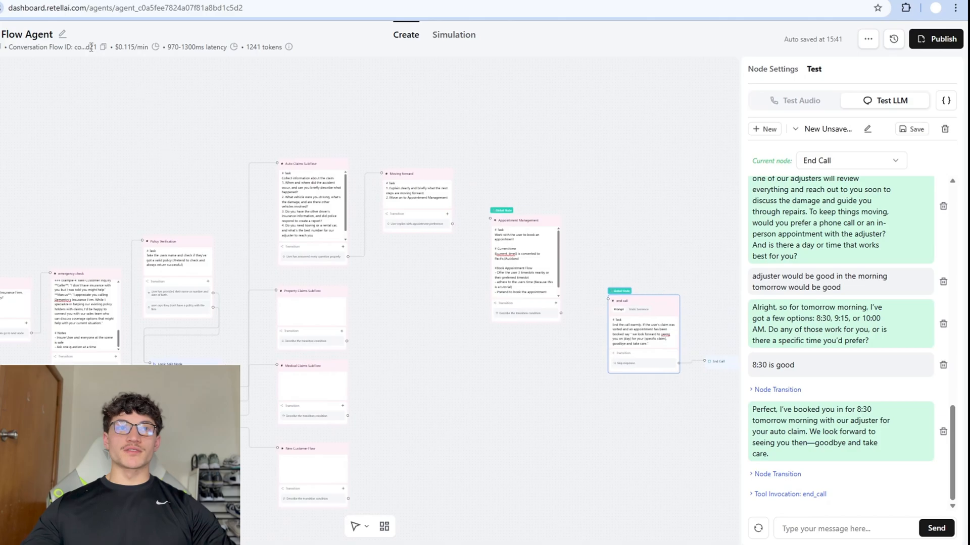